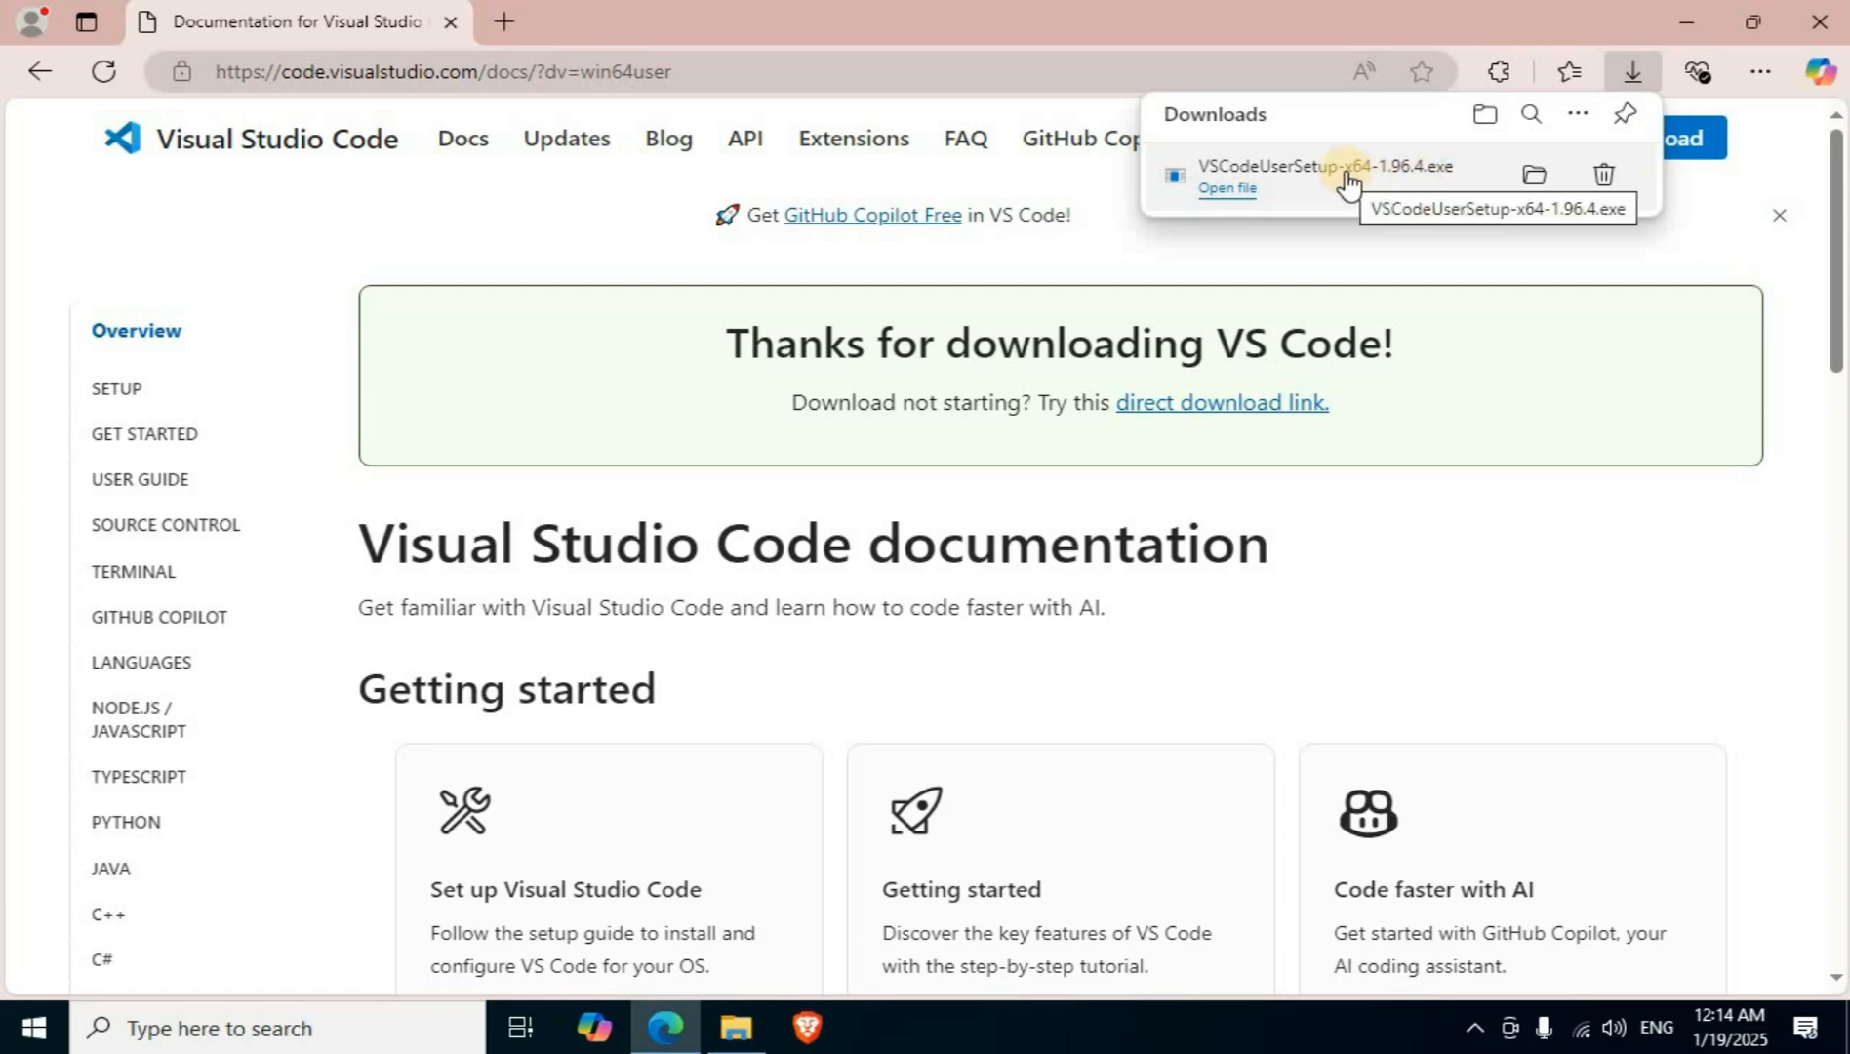
Search the web for mingw in a new browser tab and download the MinGW installer from its SourceForge project page.
click(503, 21)
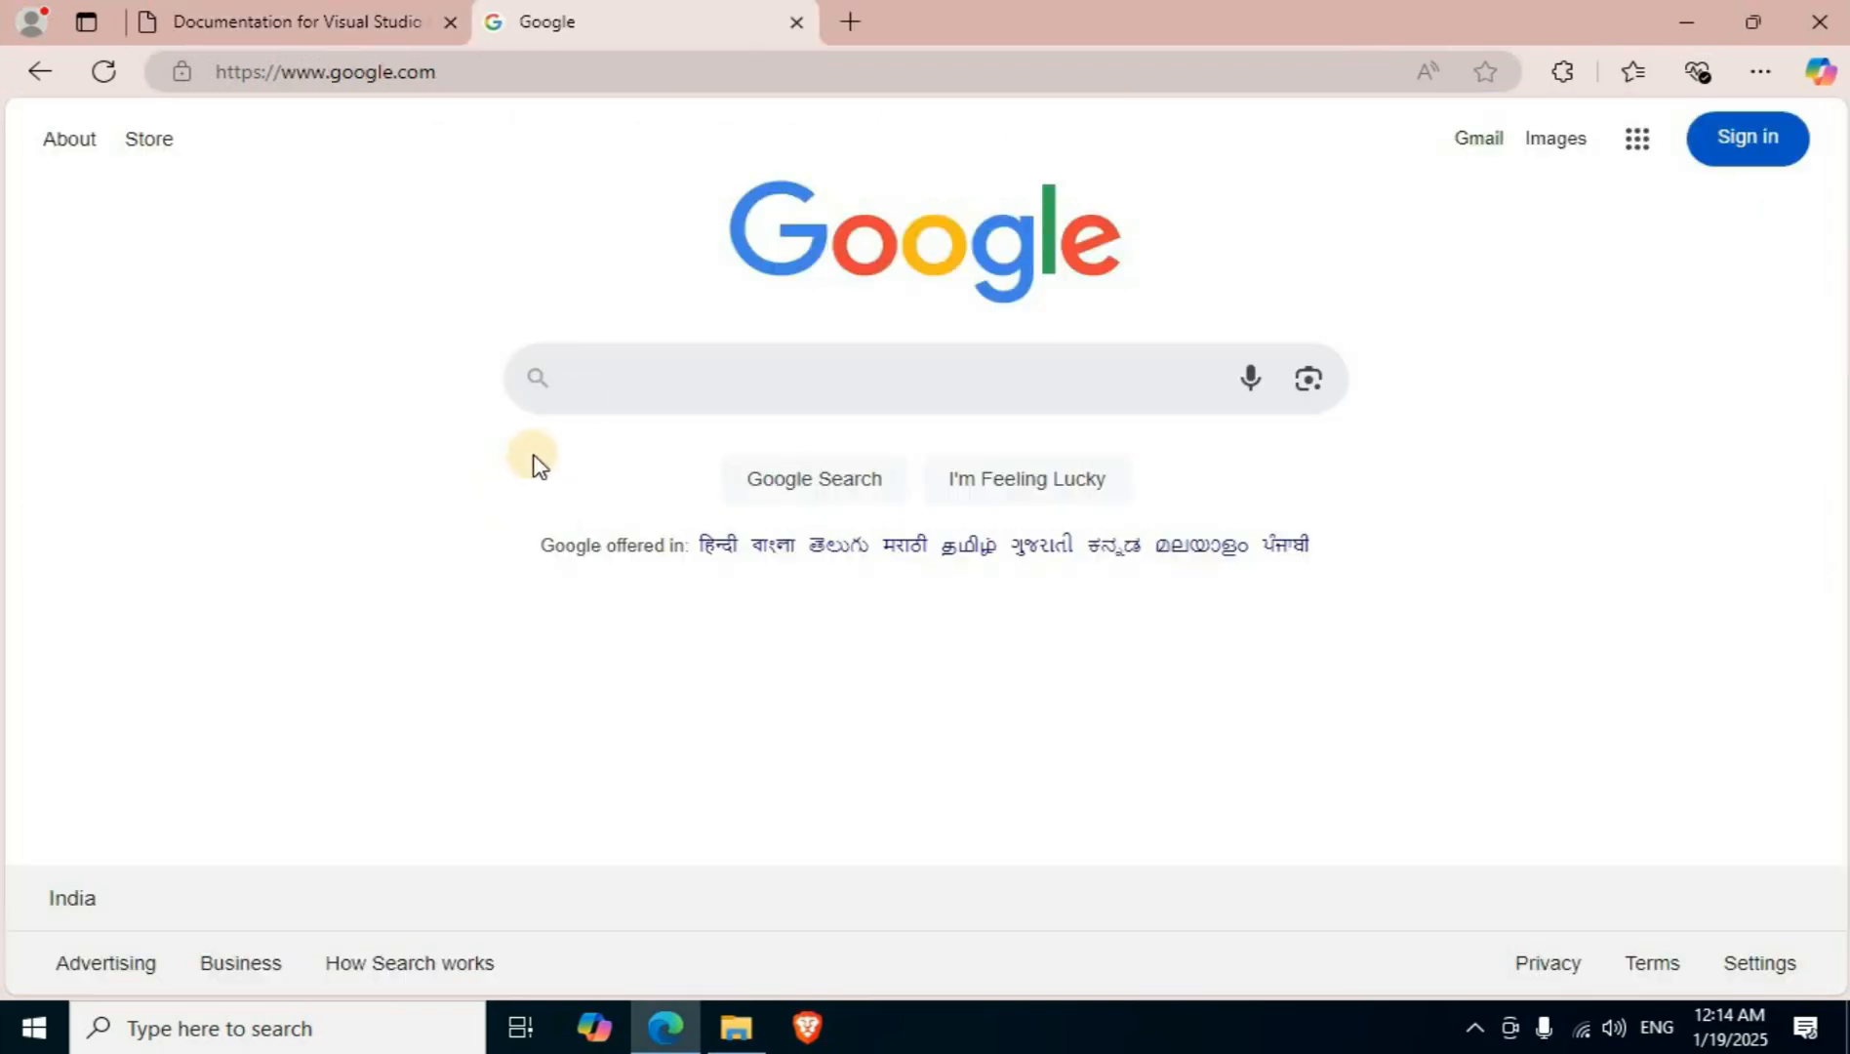
click(599, 370)
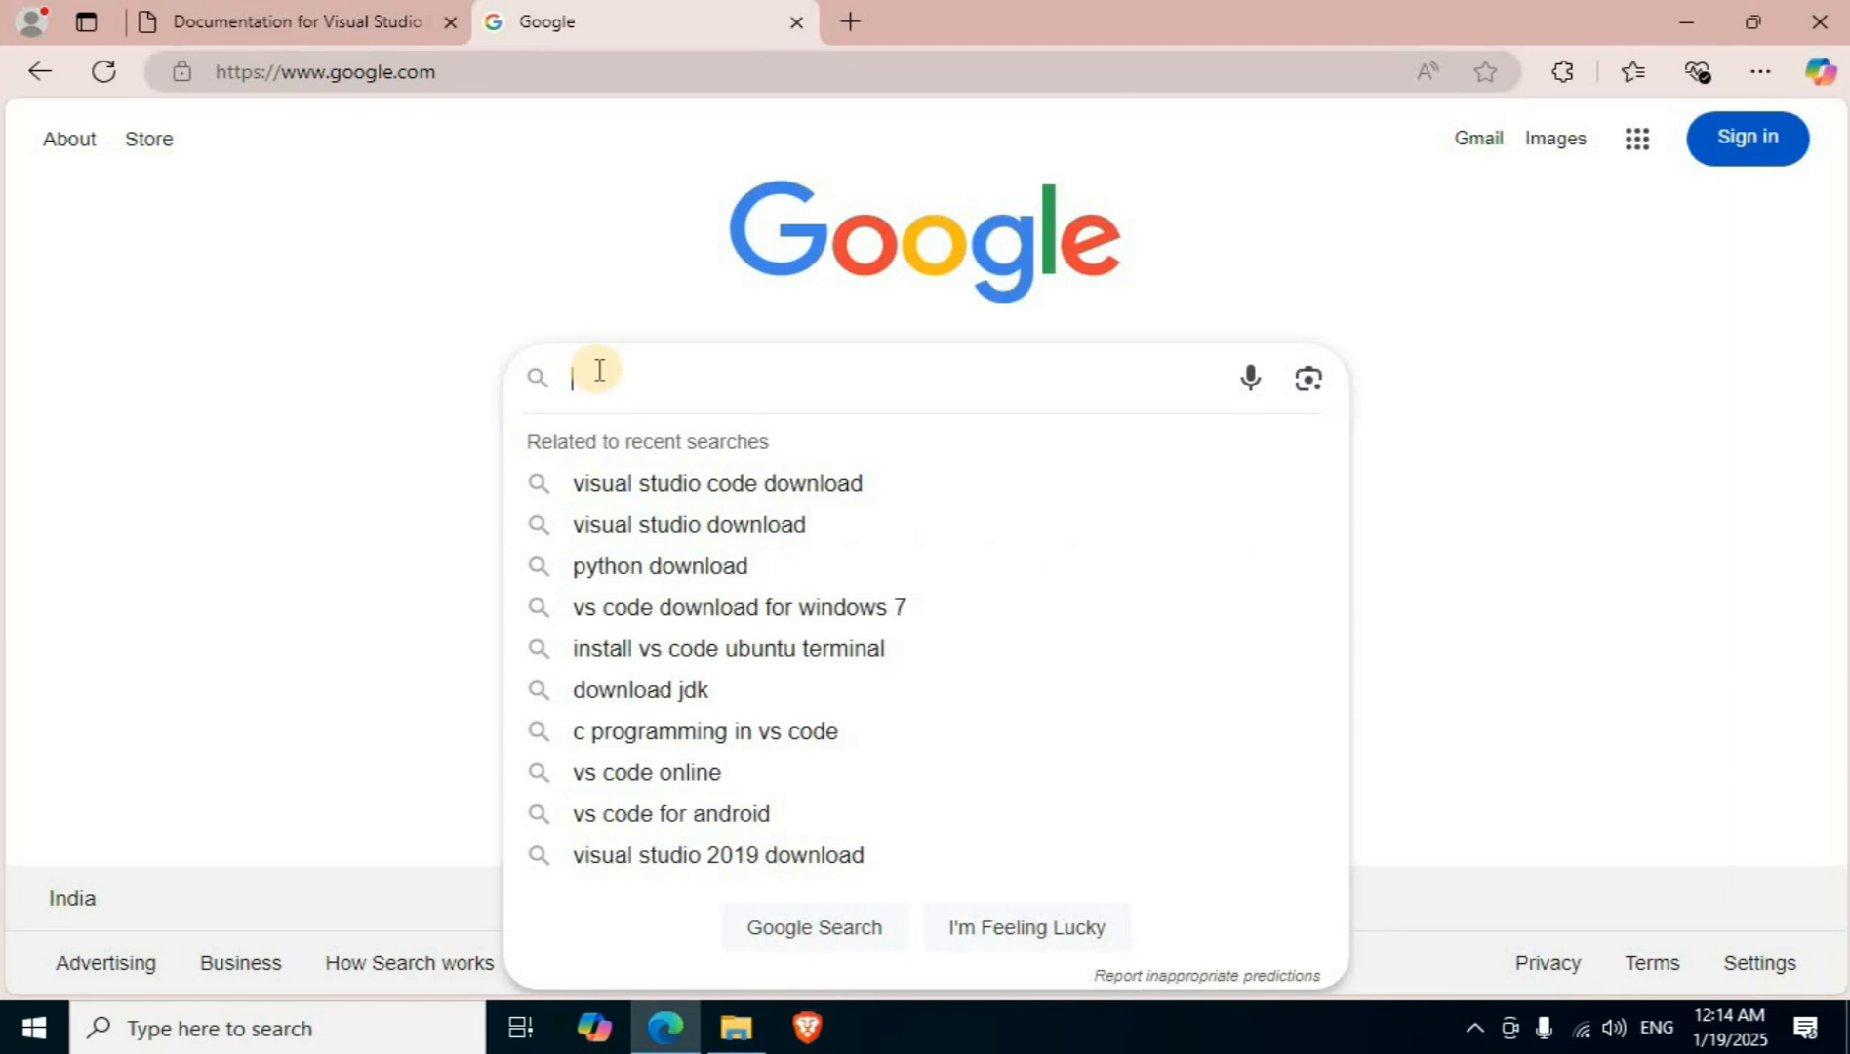
text(mingw)
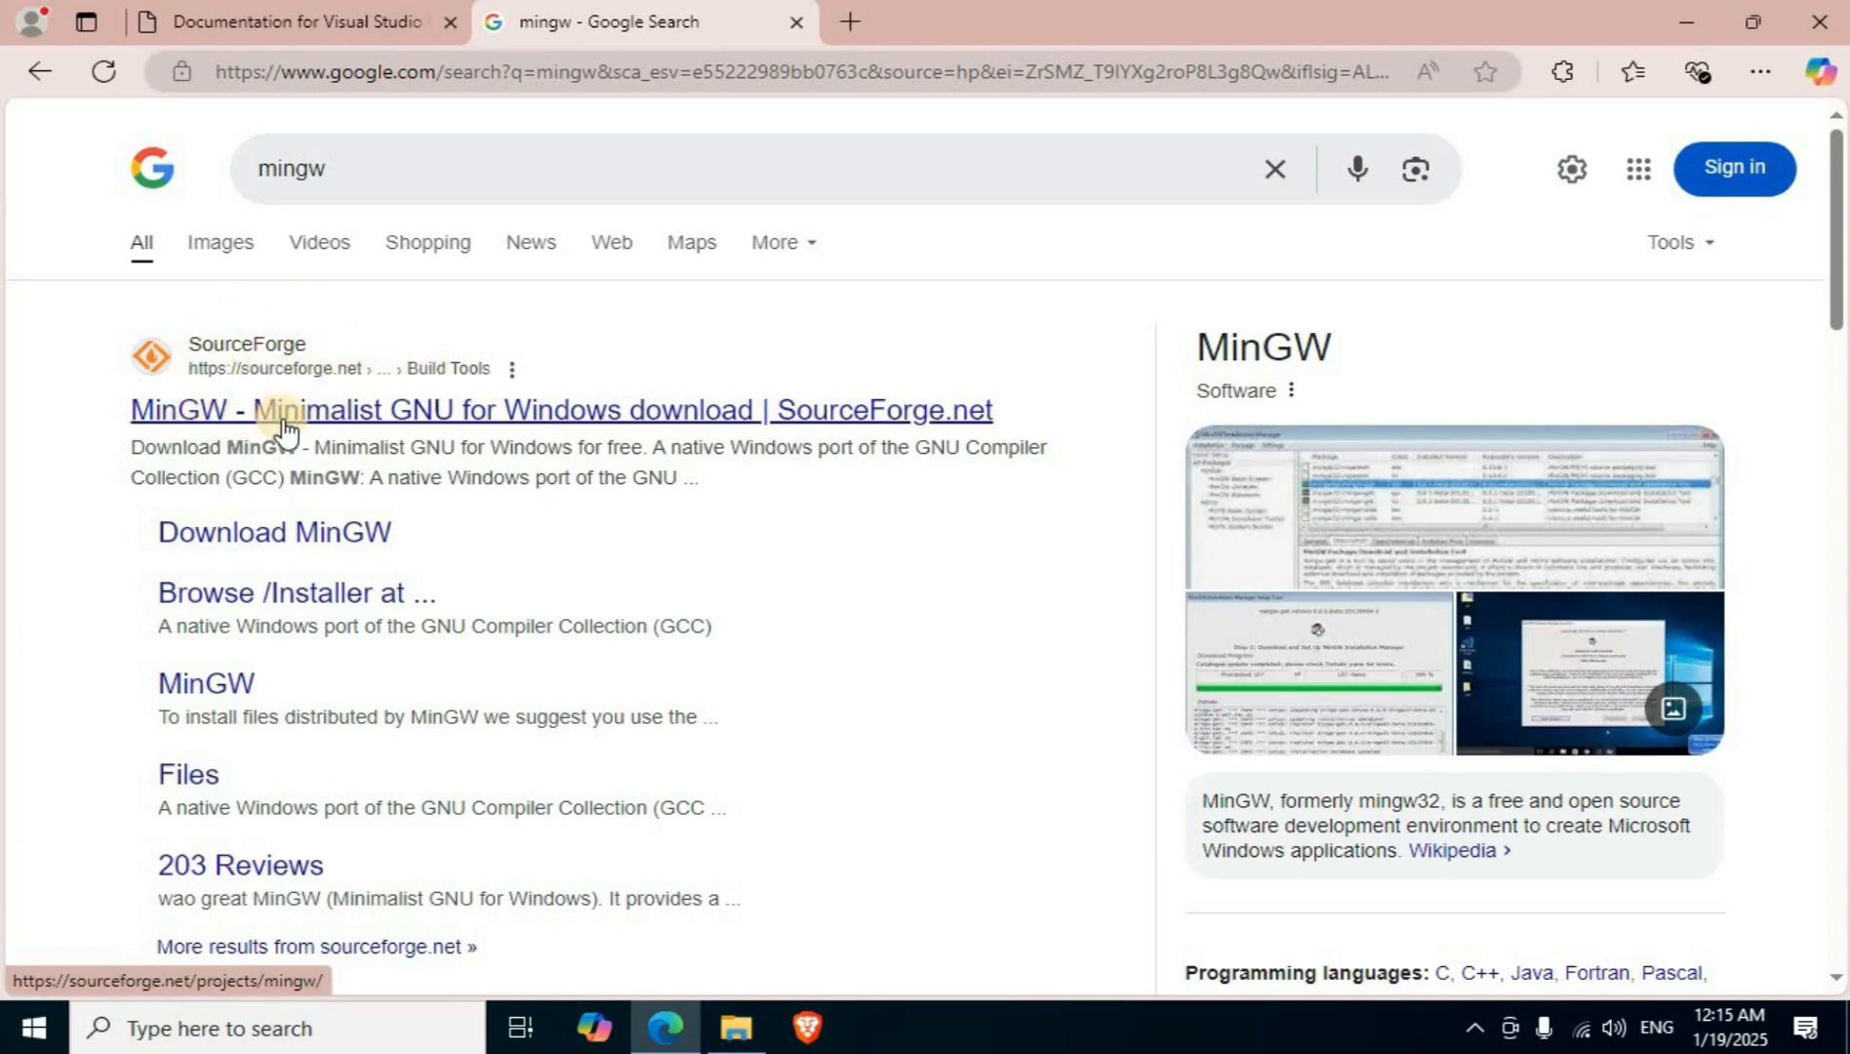
click(524, 416)
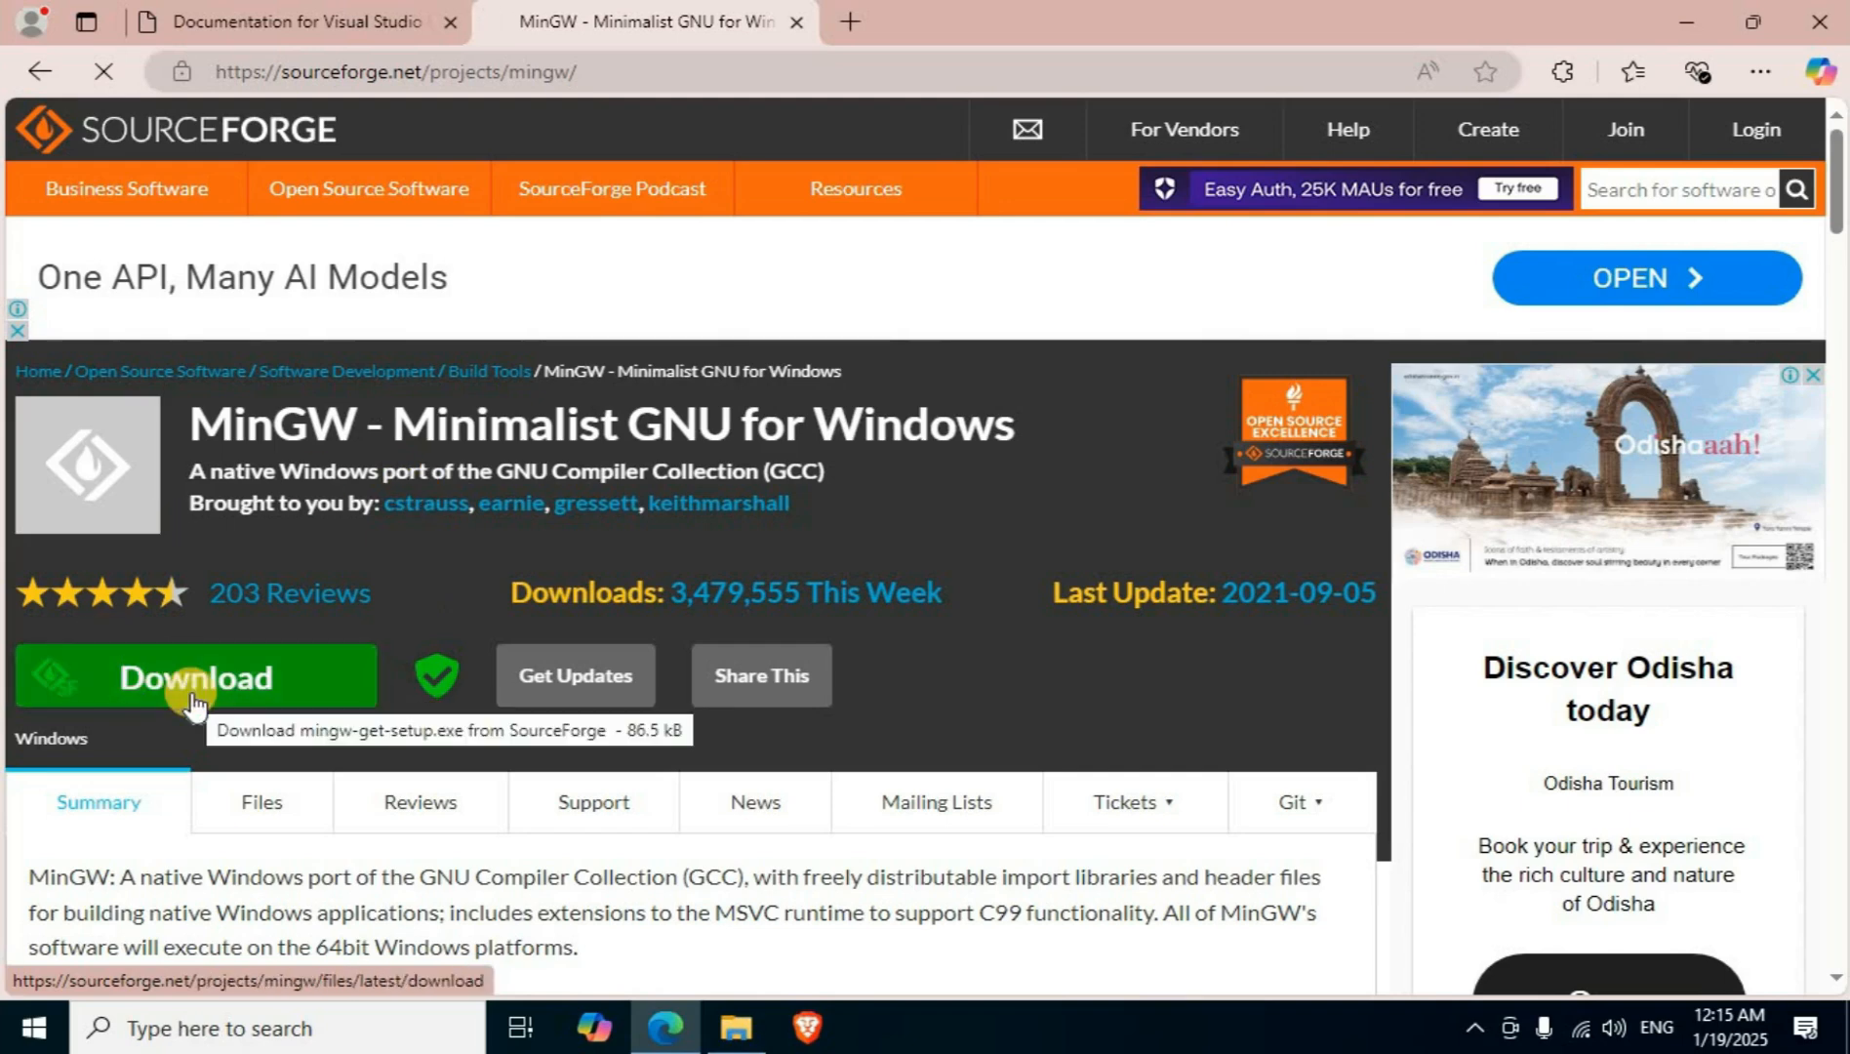
click(194, 701)
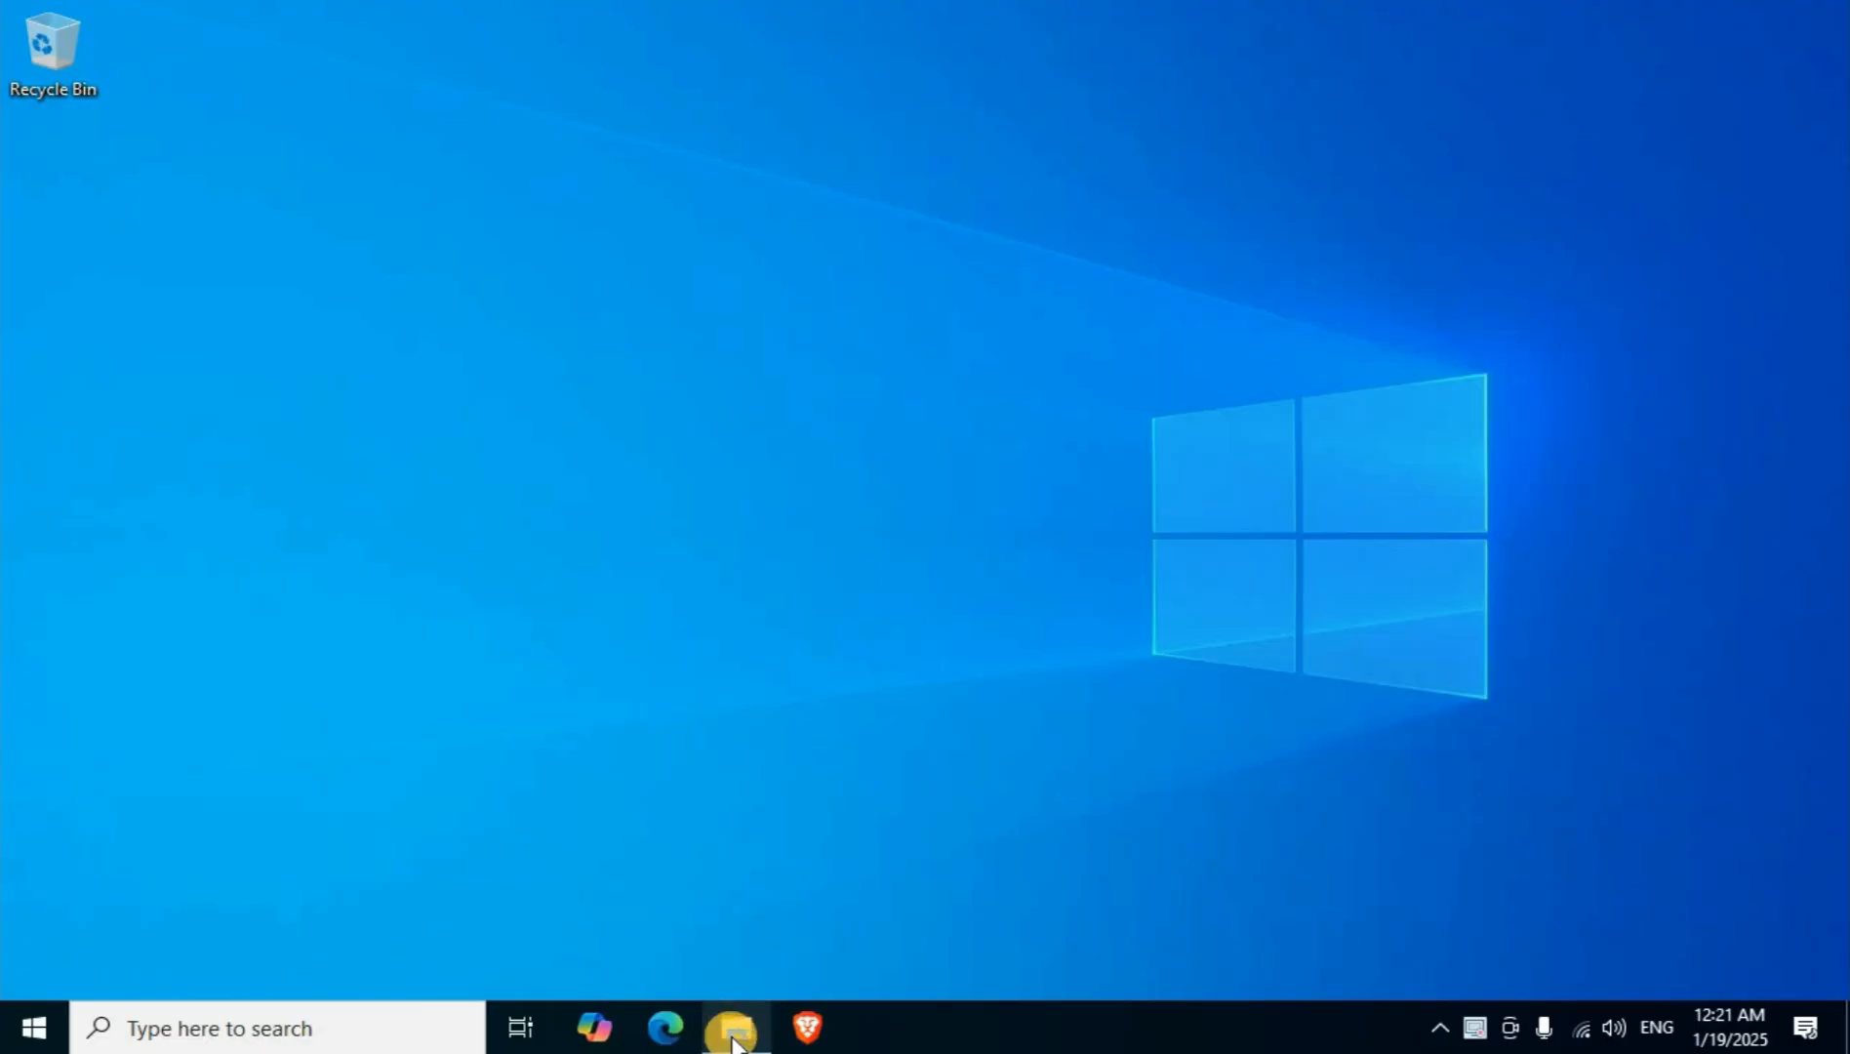
Run the VSCodeUserSetup-x64-1.96.4 installer from the Downloads folder and accept its license agreement.
click(732, 1041)
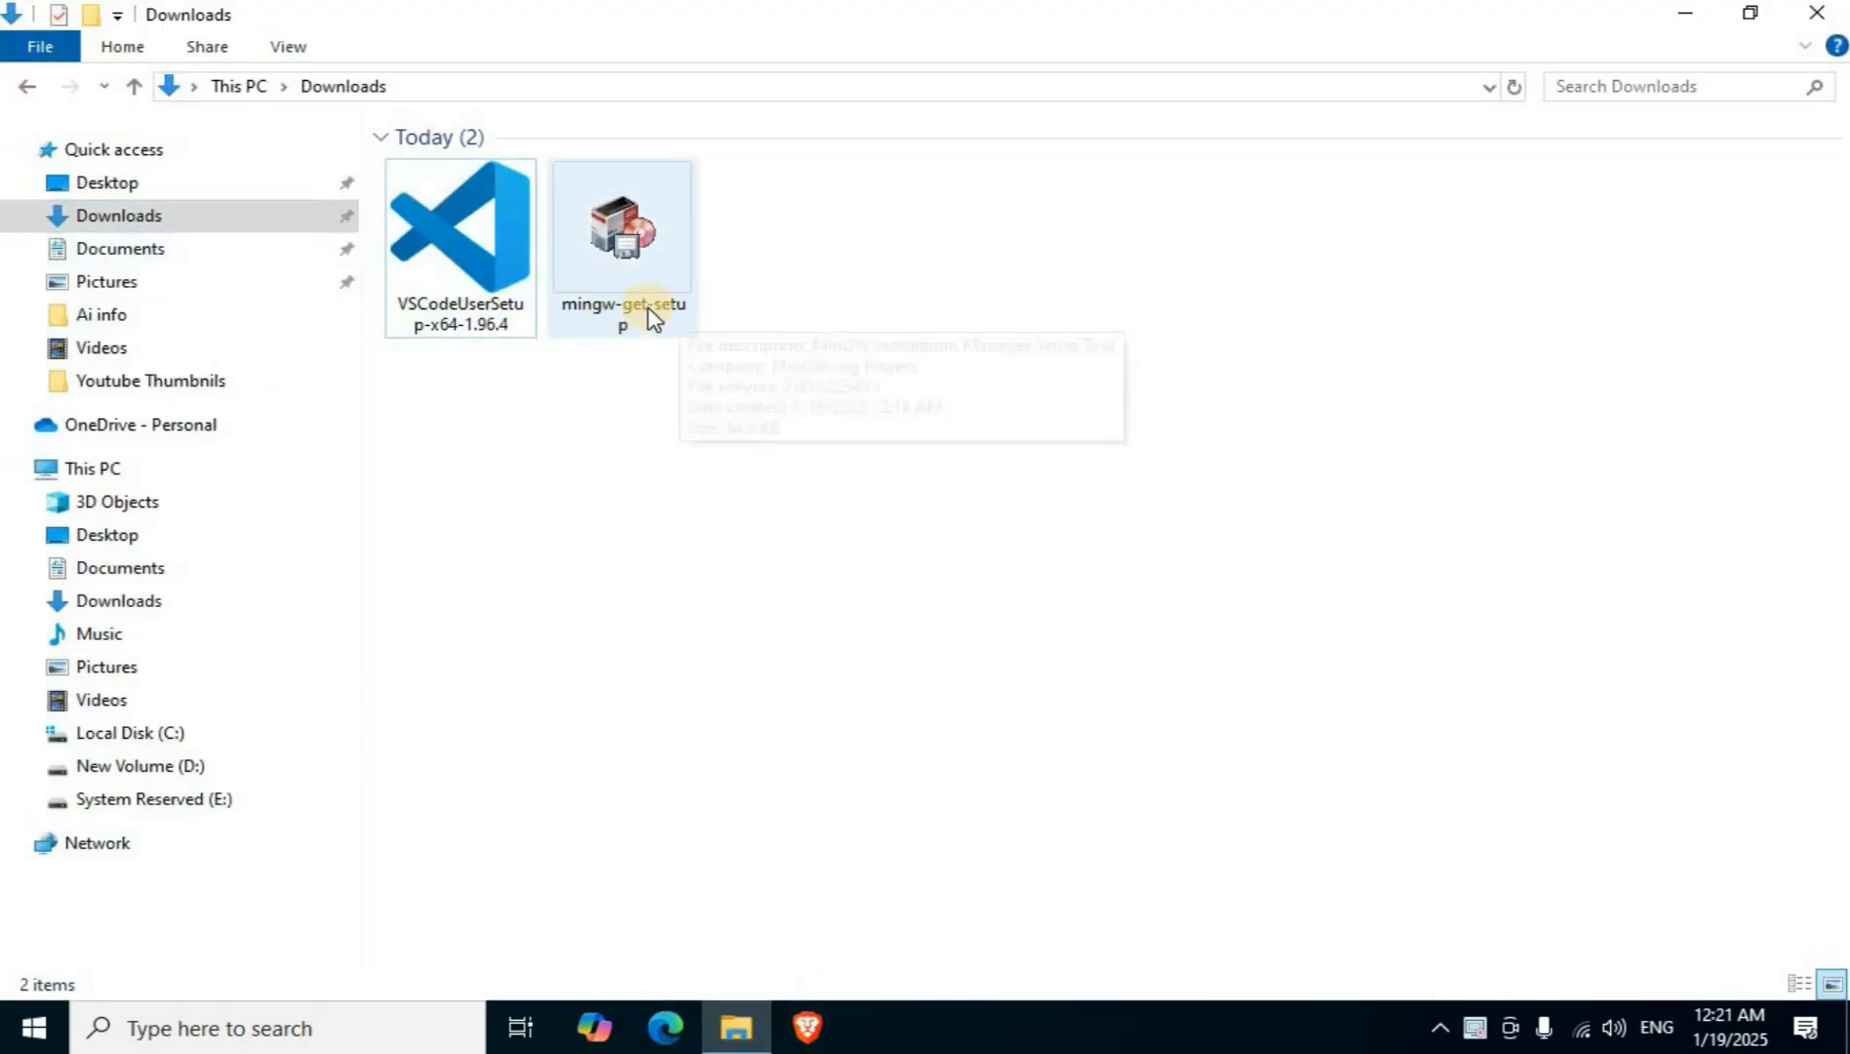
right_click(475, 290)
click(577, 310)
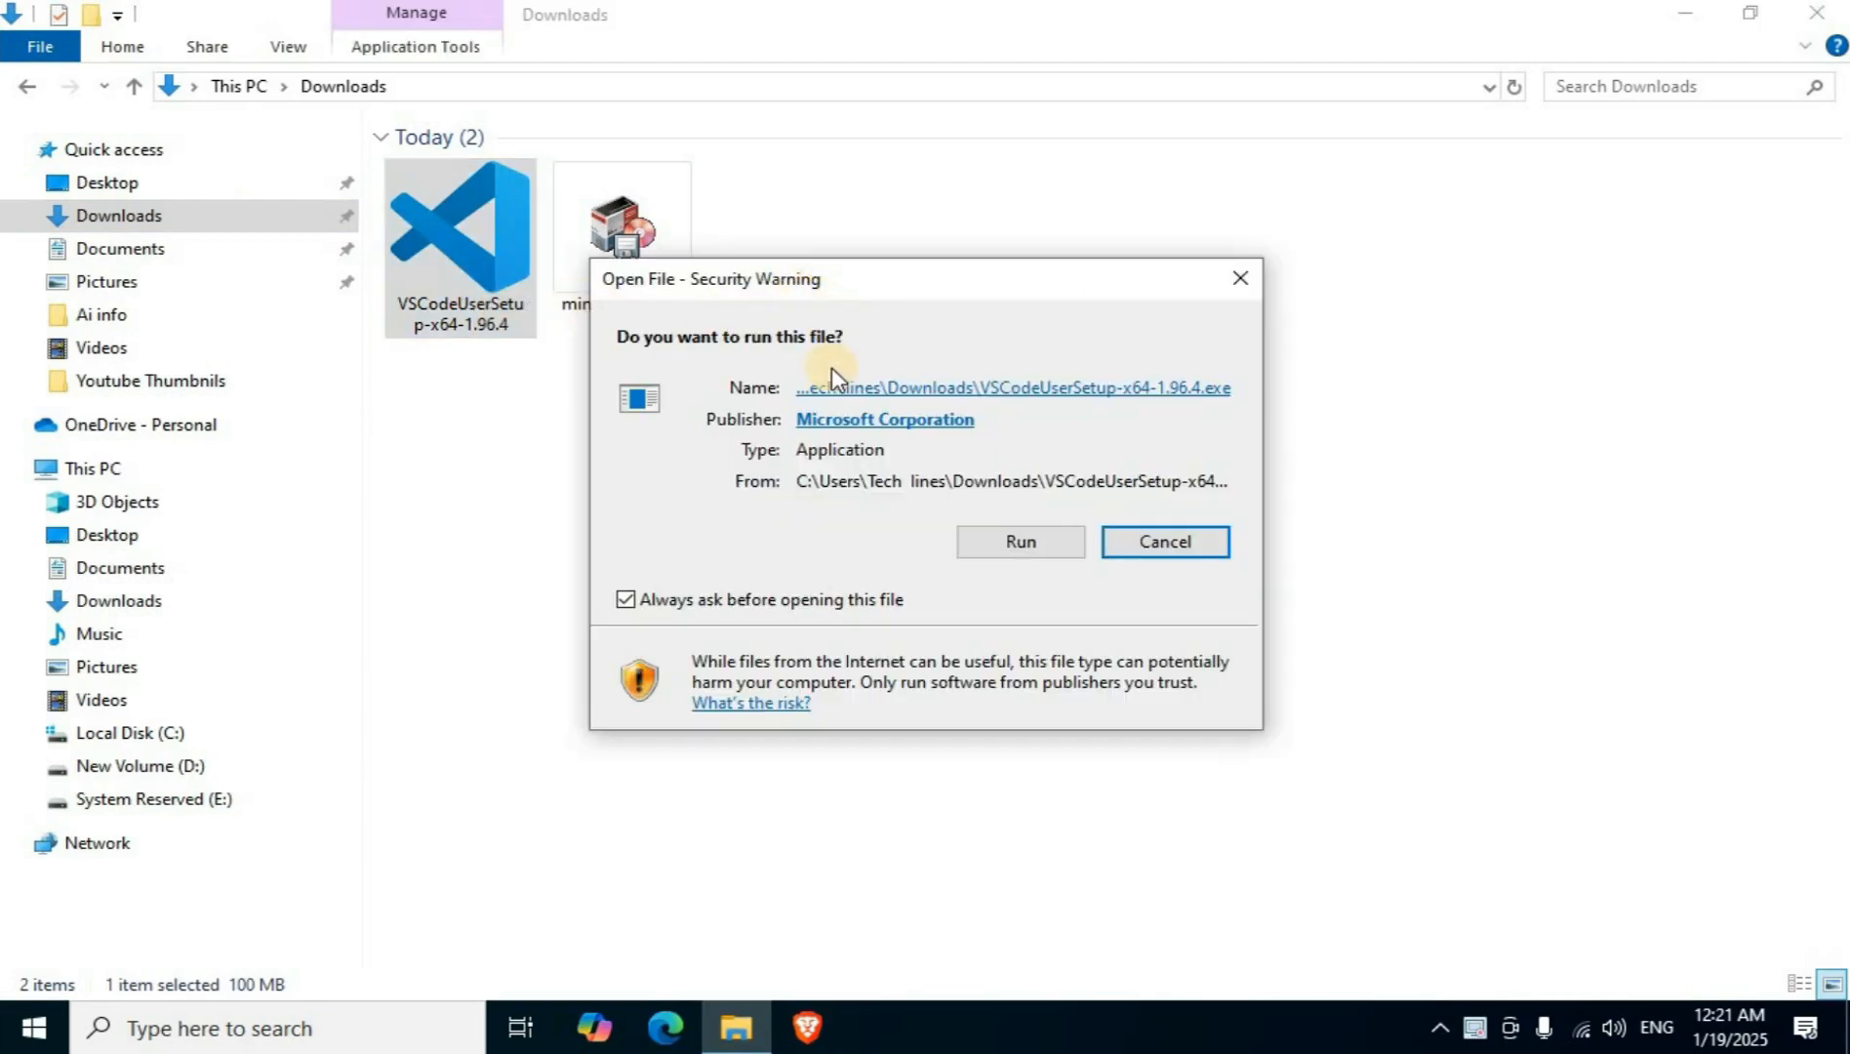
click(1015, 545)
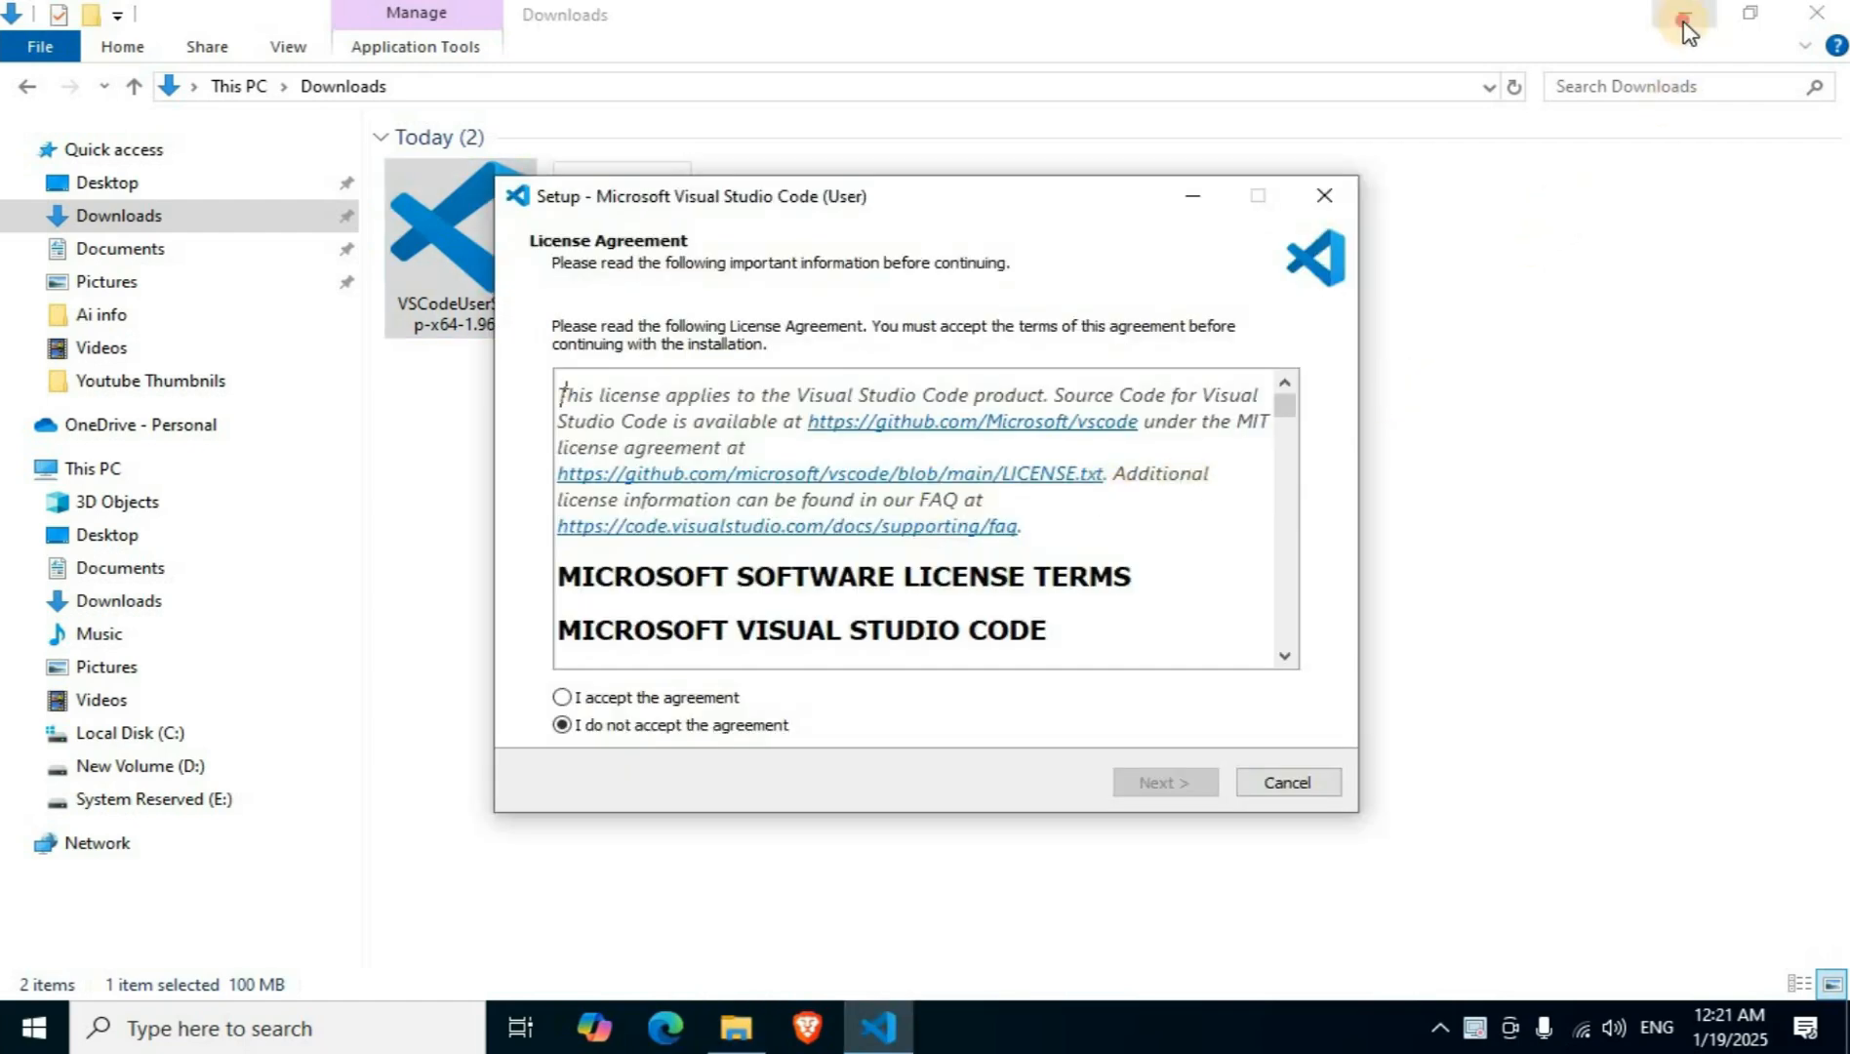
click(1685, 16)
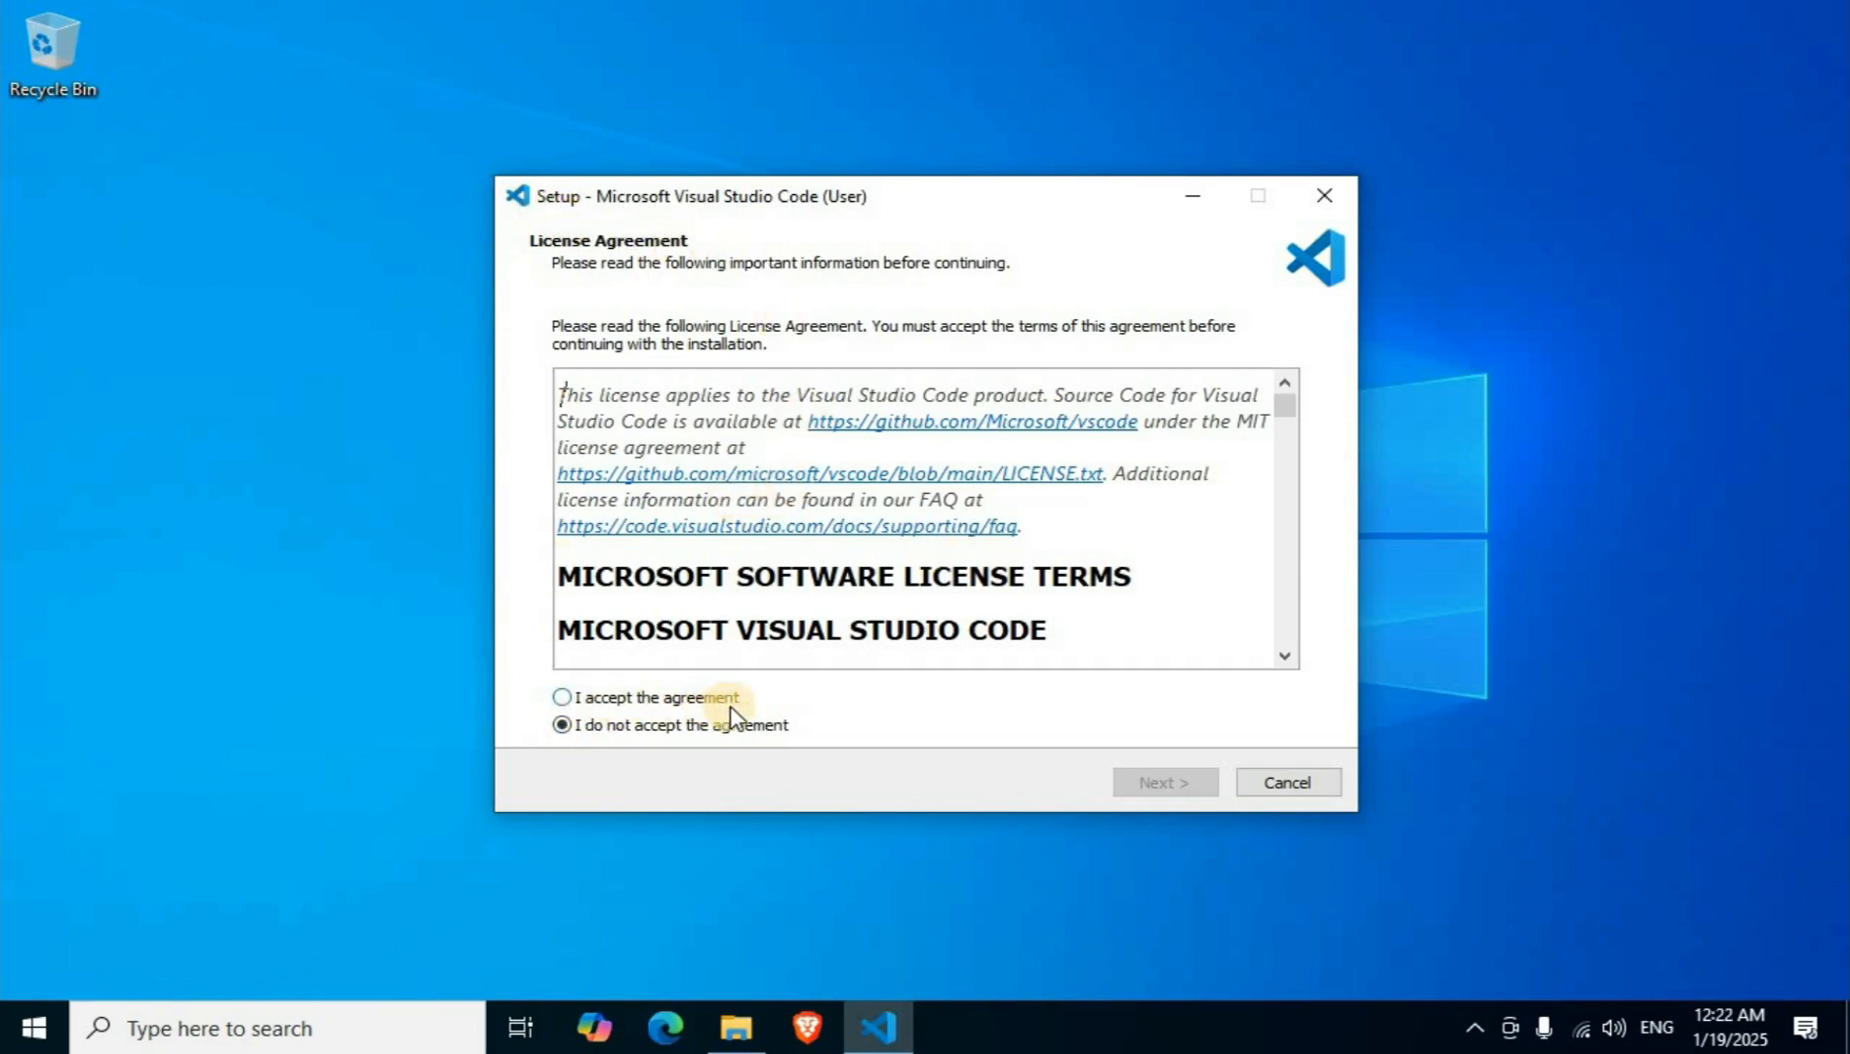
click(563, 696)
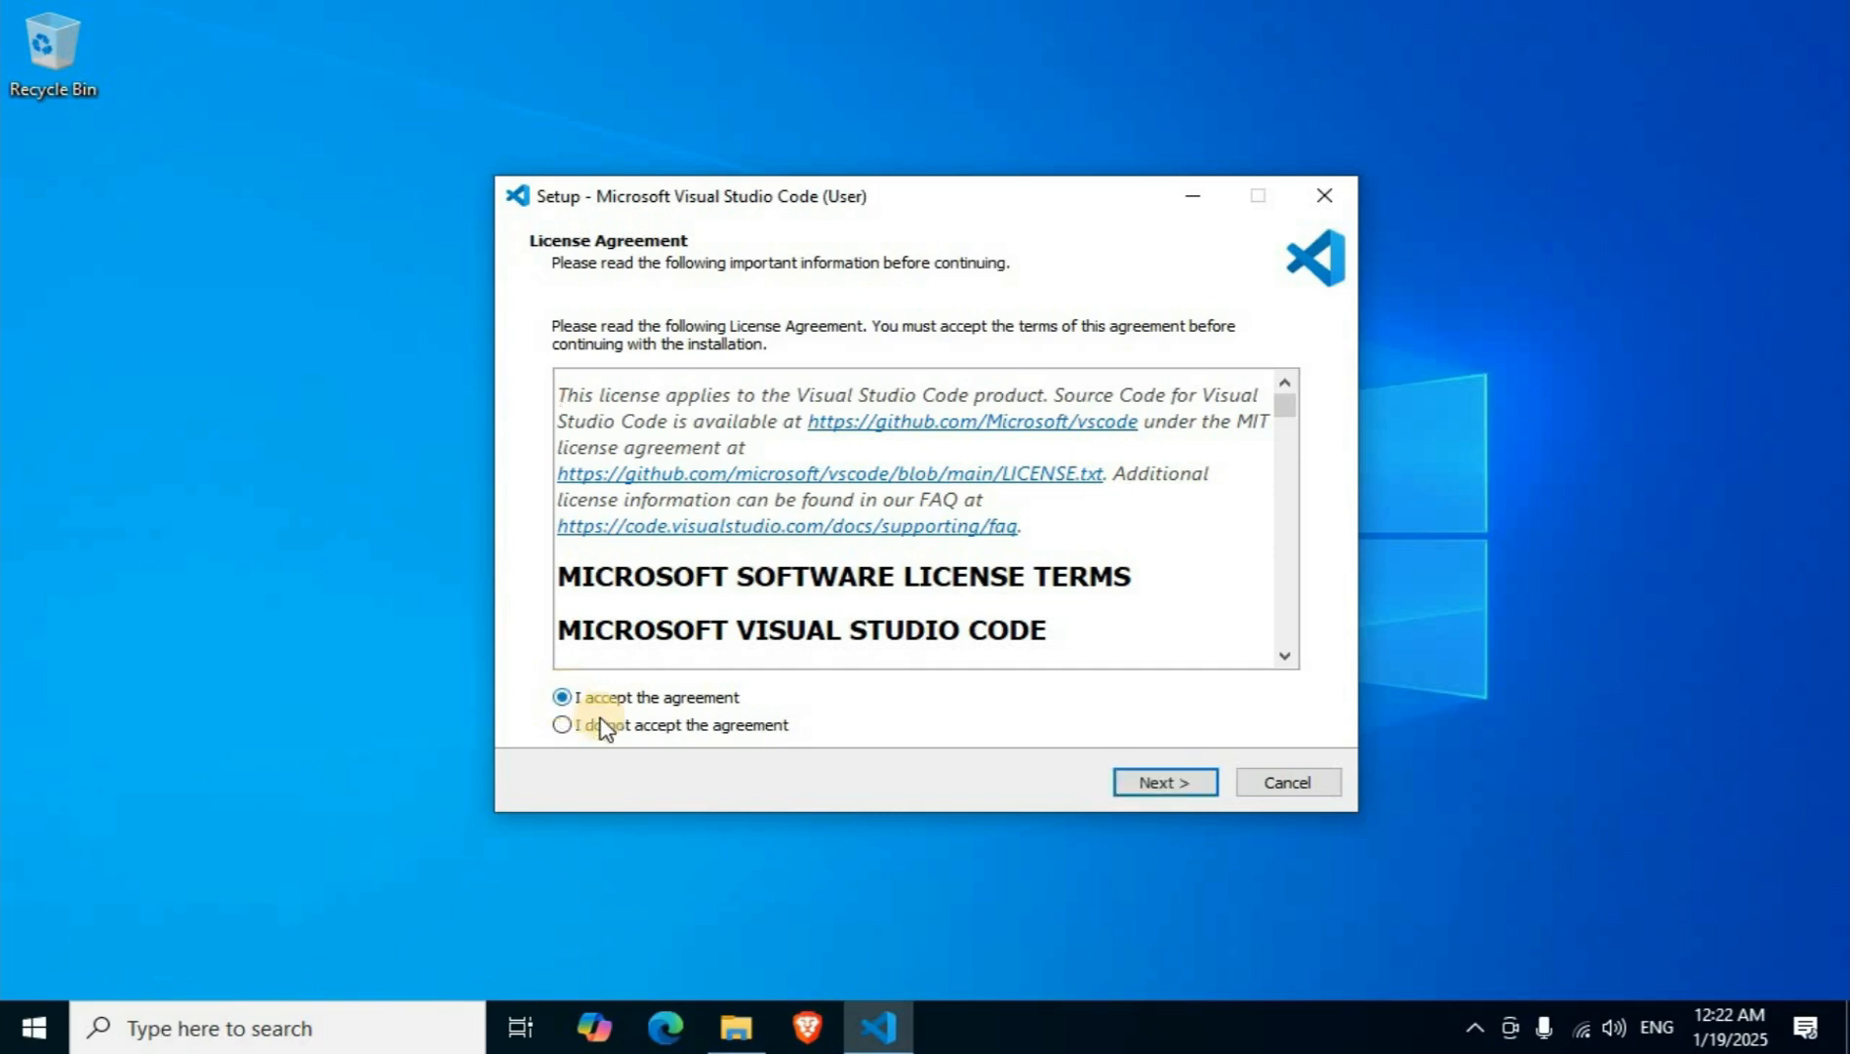
click(1166, 783)
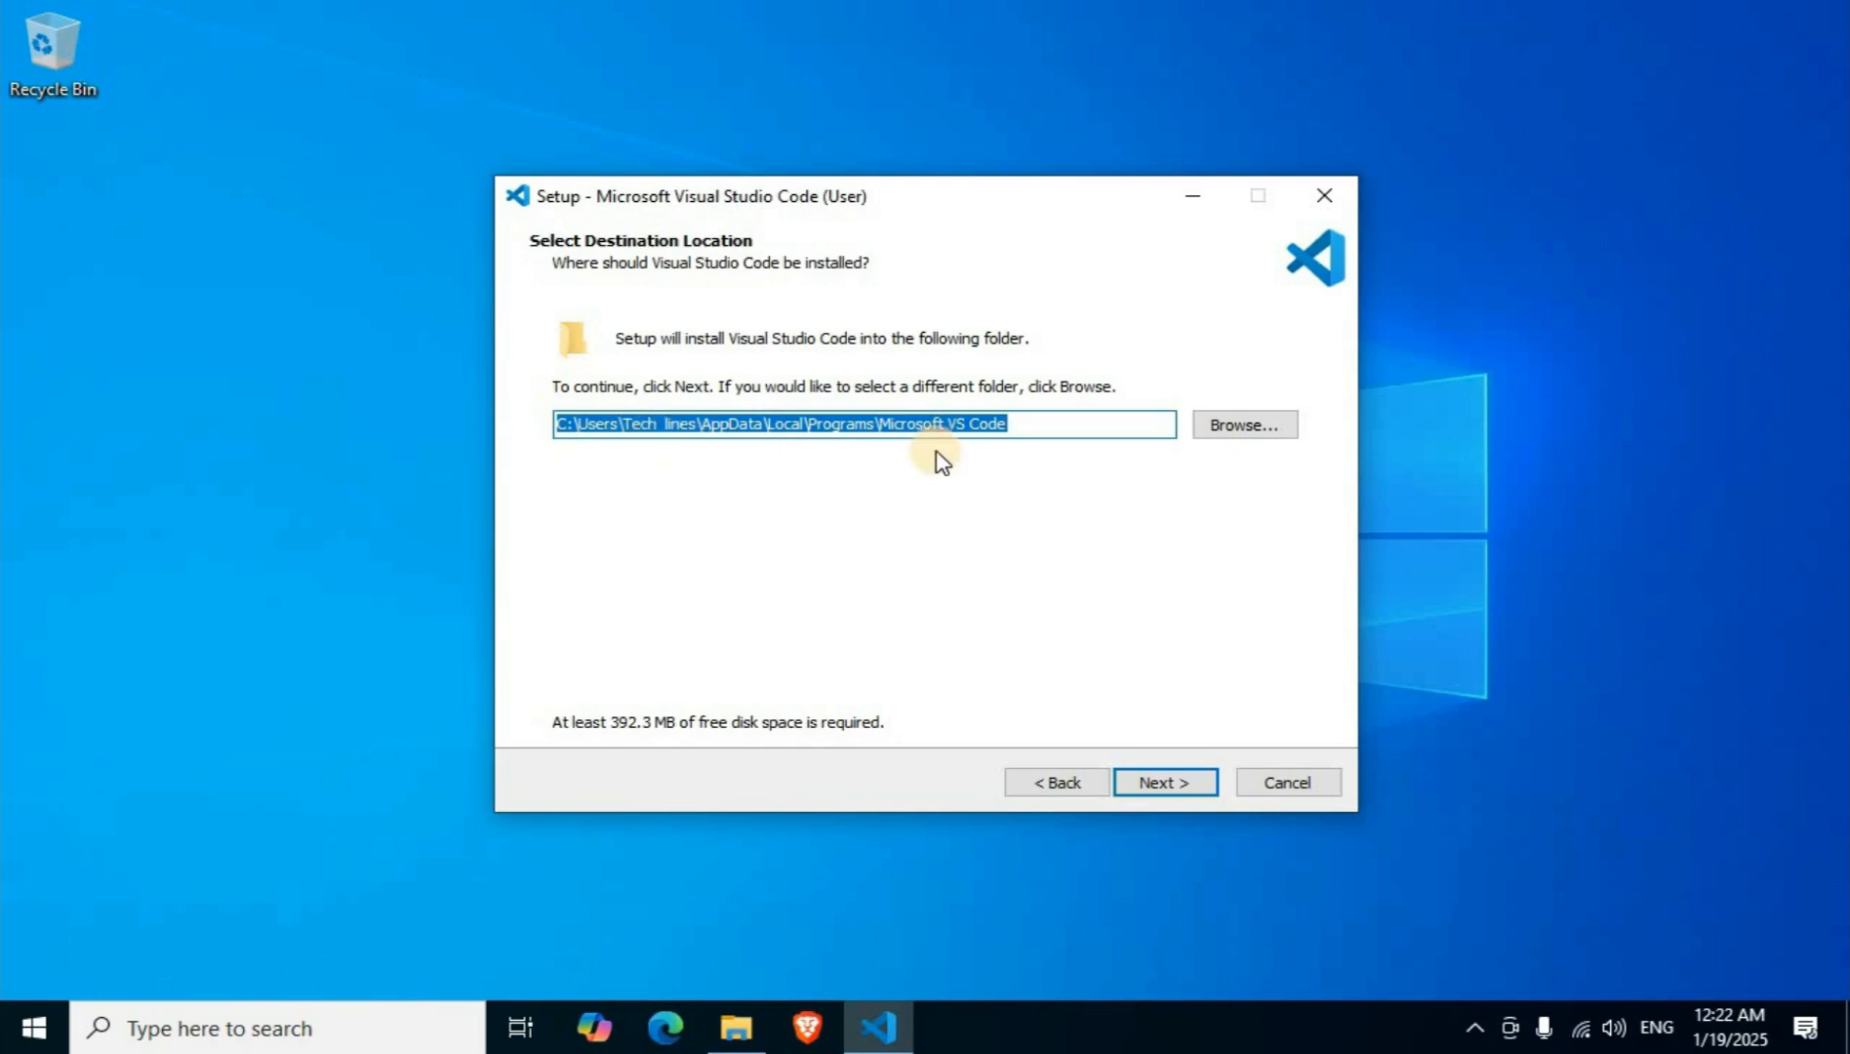
click(1264, 430)
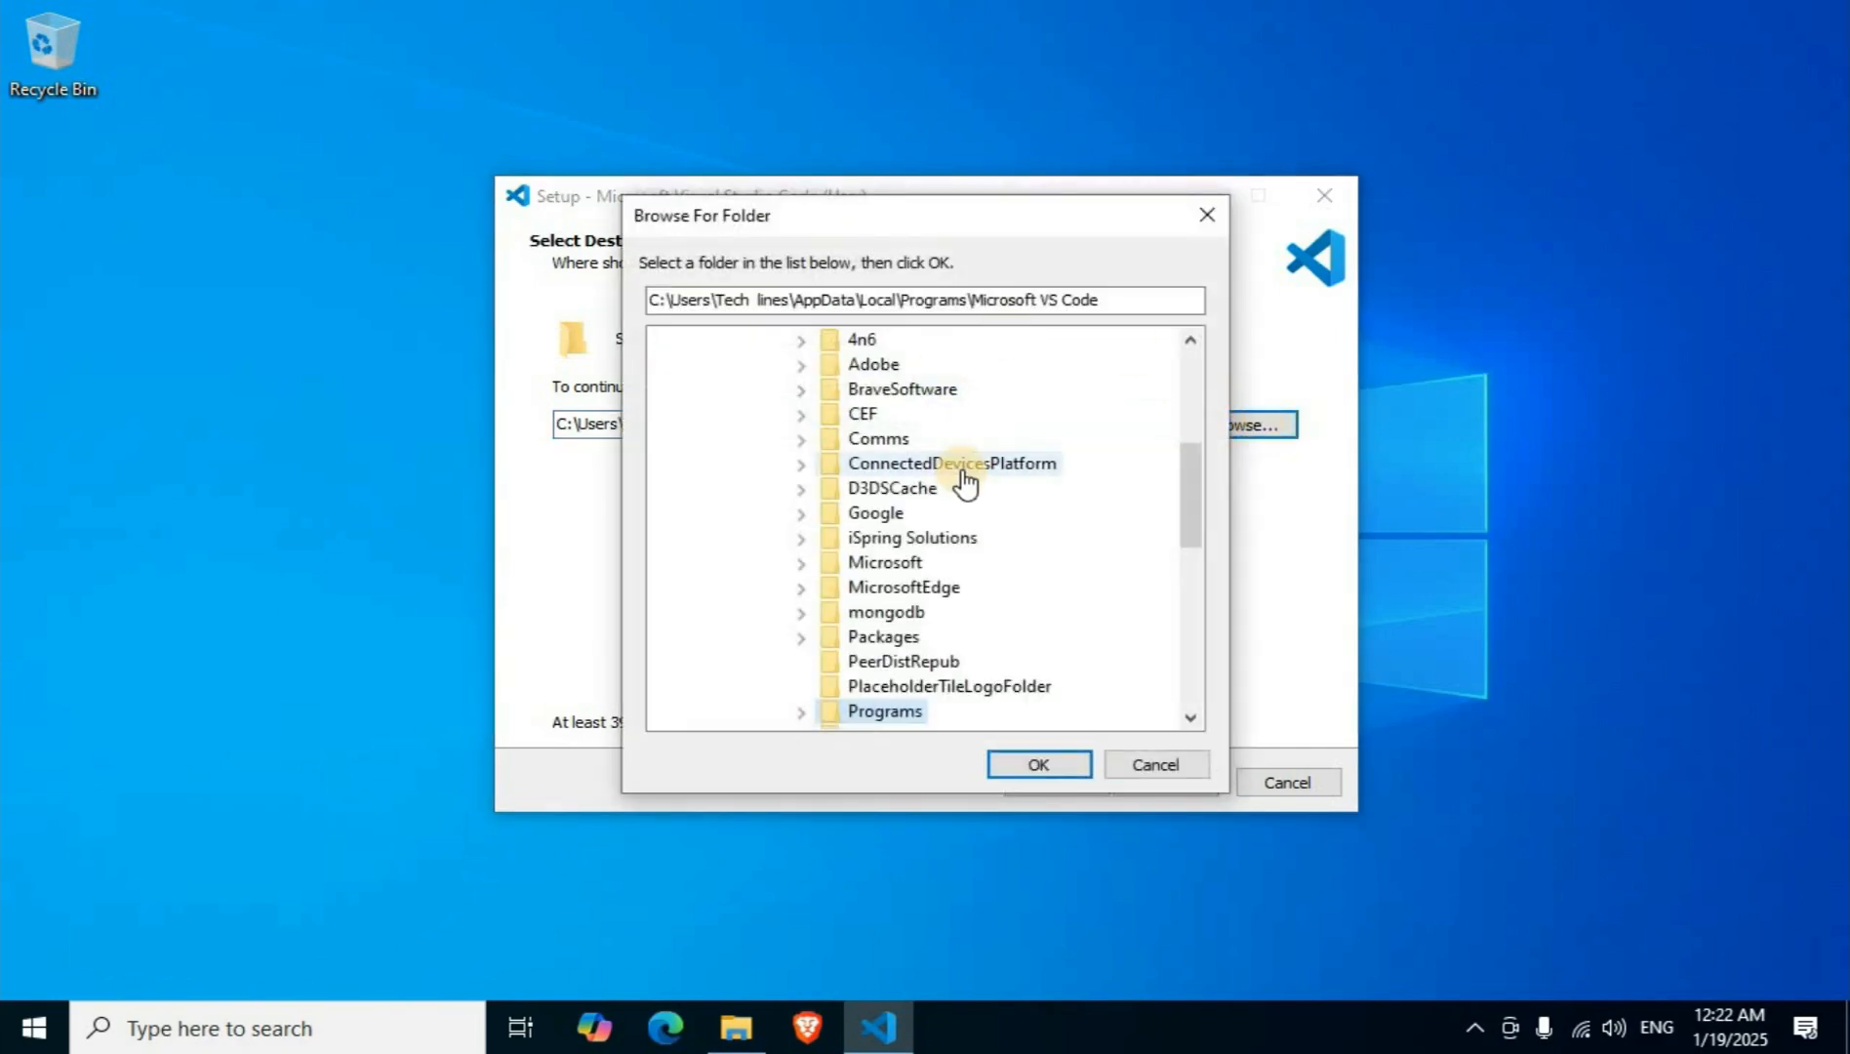
scroll(964, 480, up, 5)
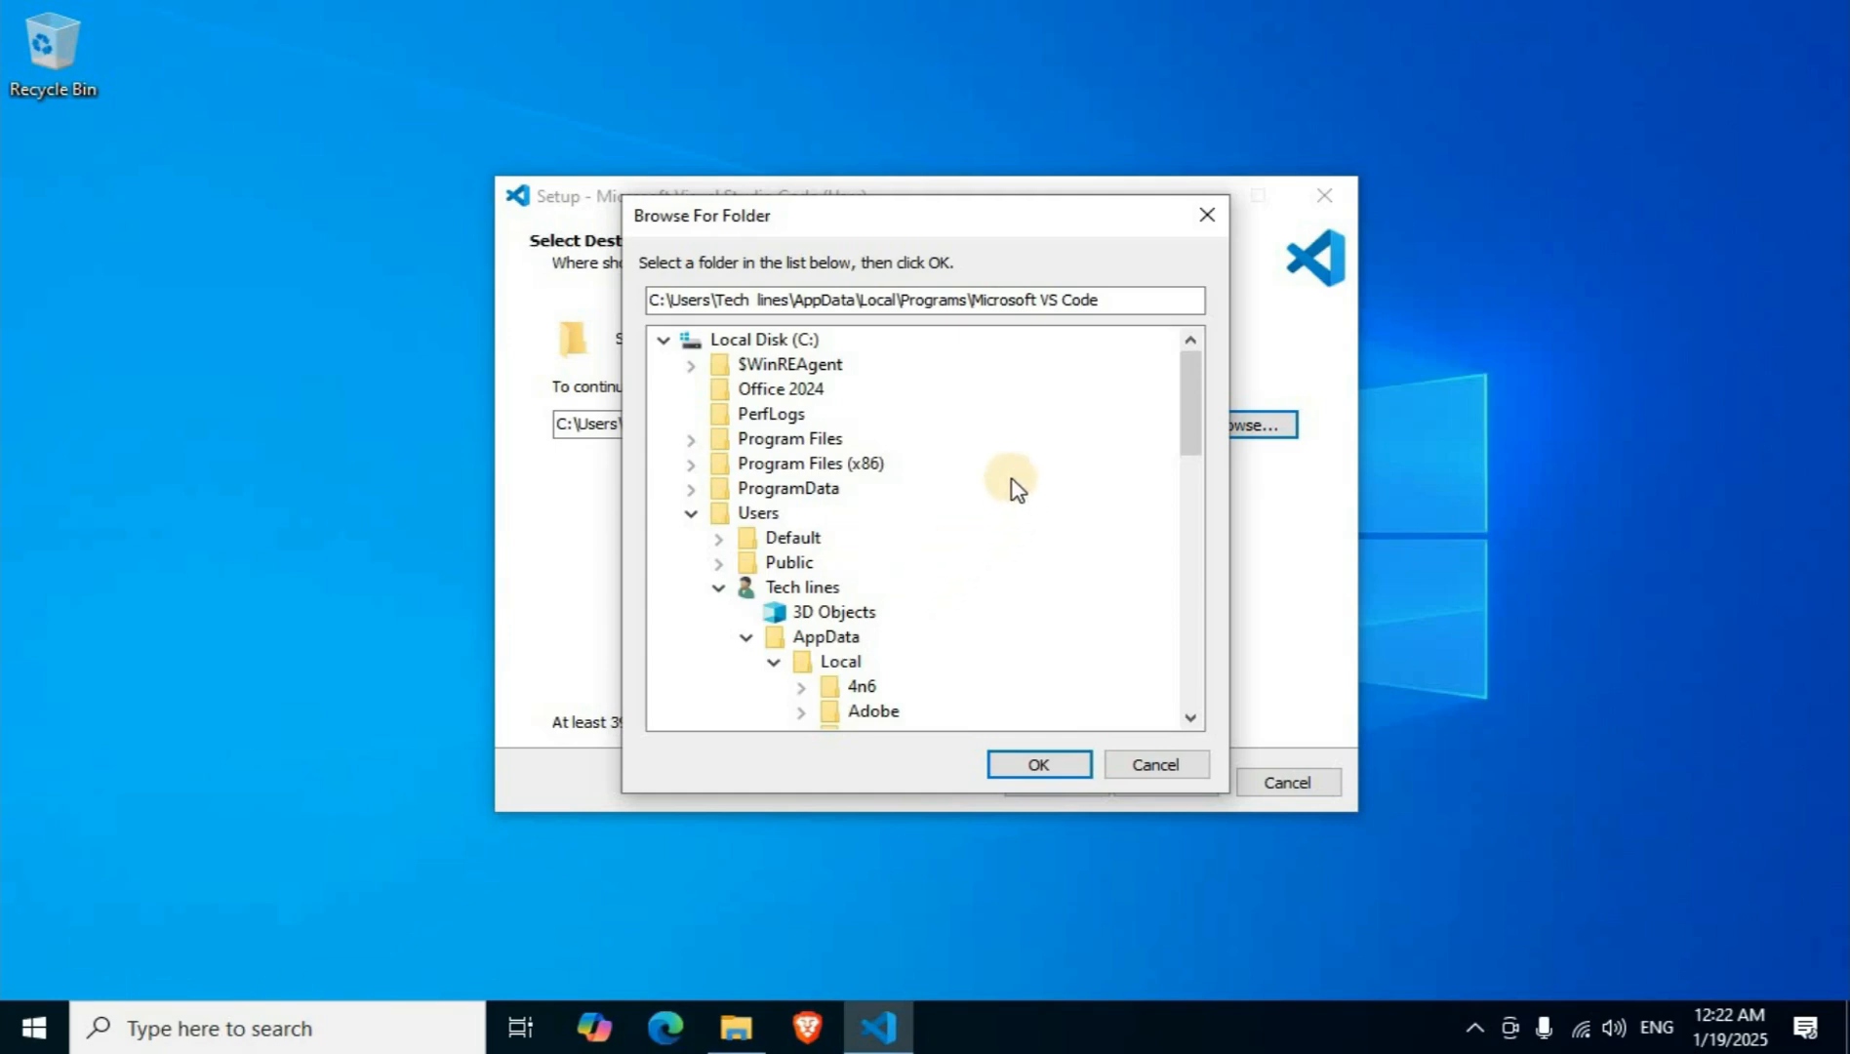
click(1166, 768)
Keep the default destination and Start Menu folders, and enable both "Open with Code" context menu actions for files and directories.
click(1148, 787)
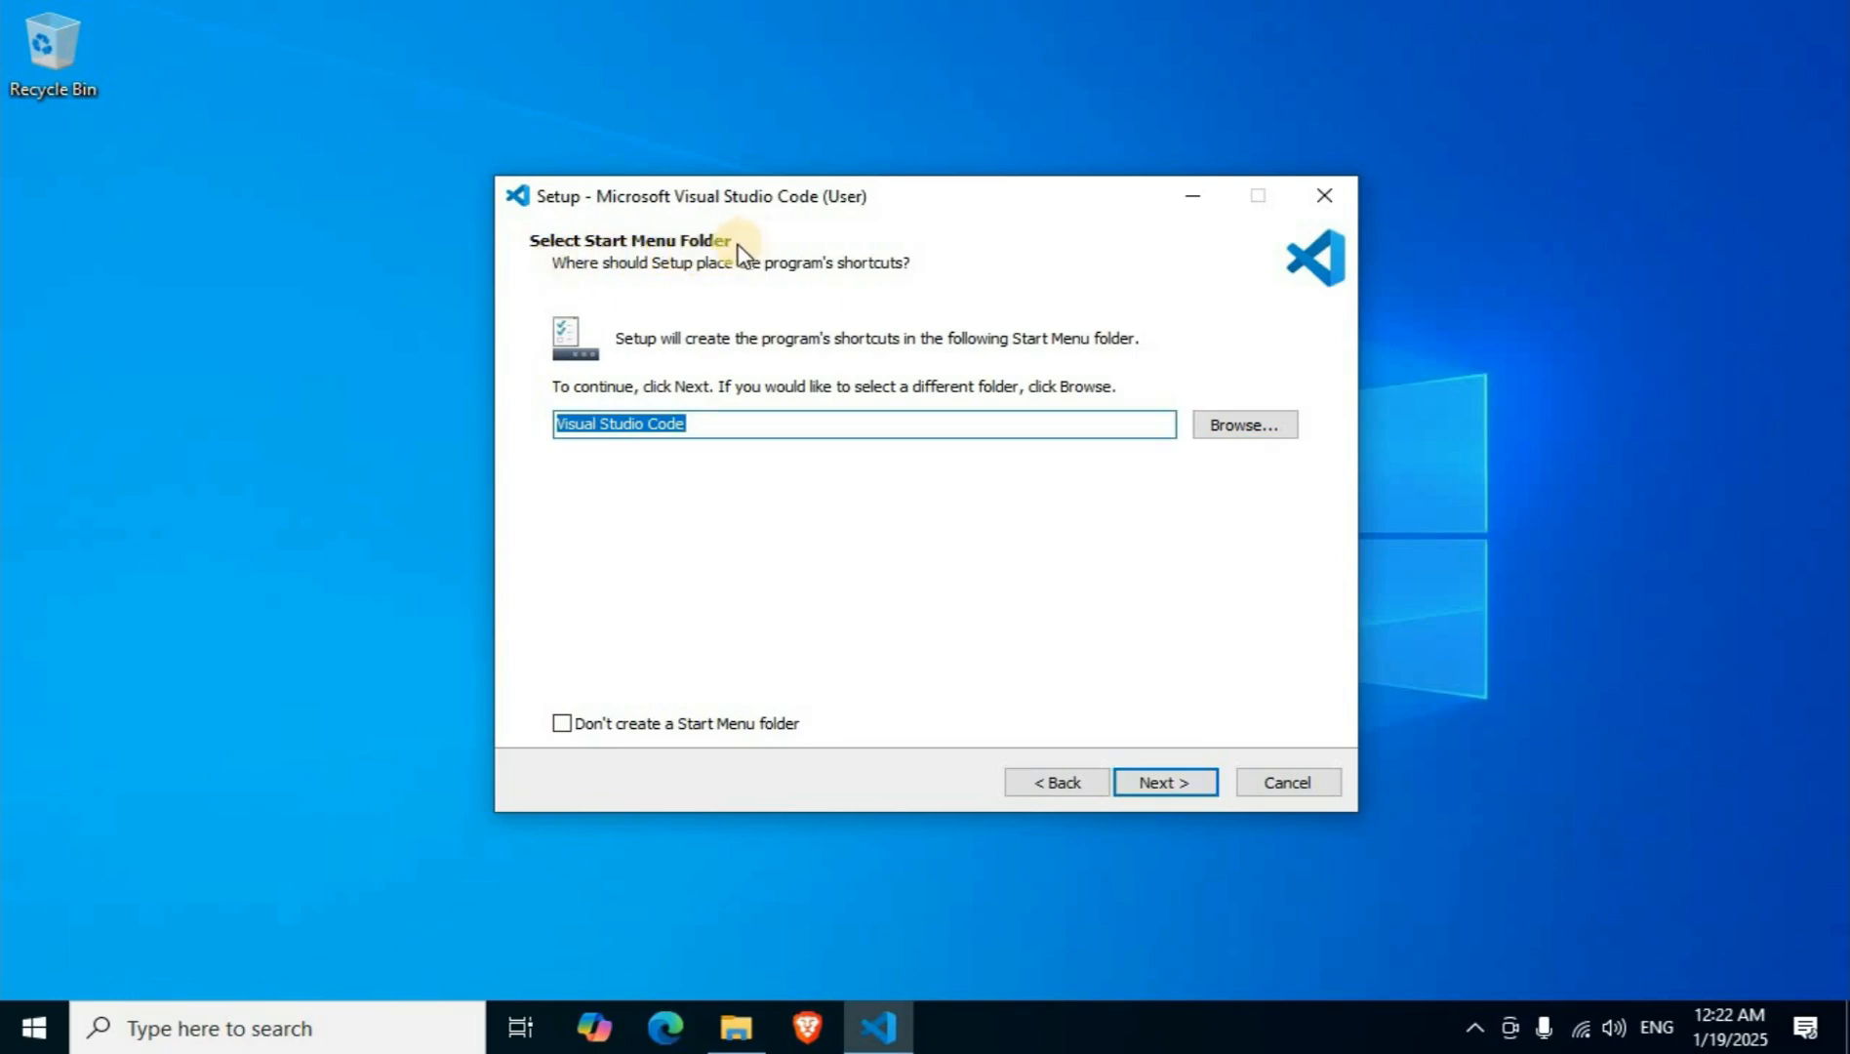
click(1184, 784)
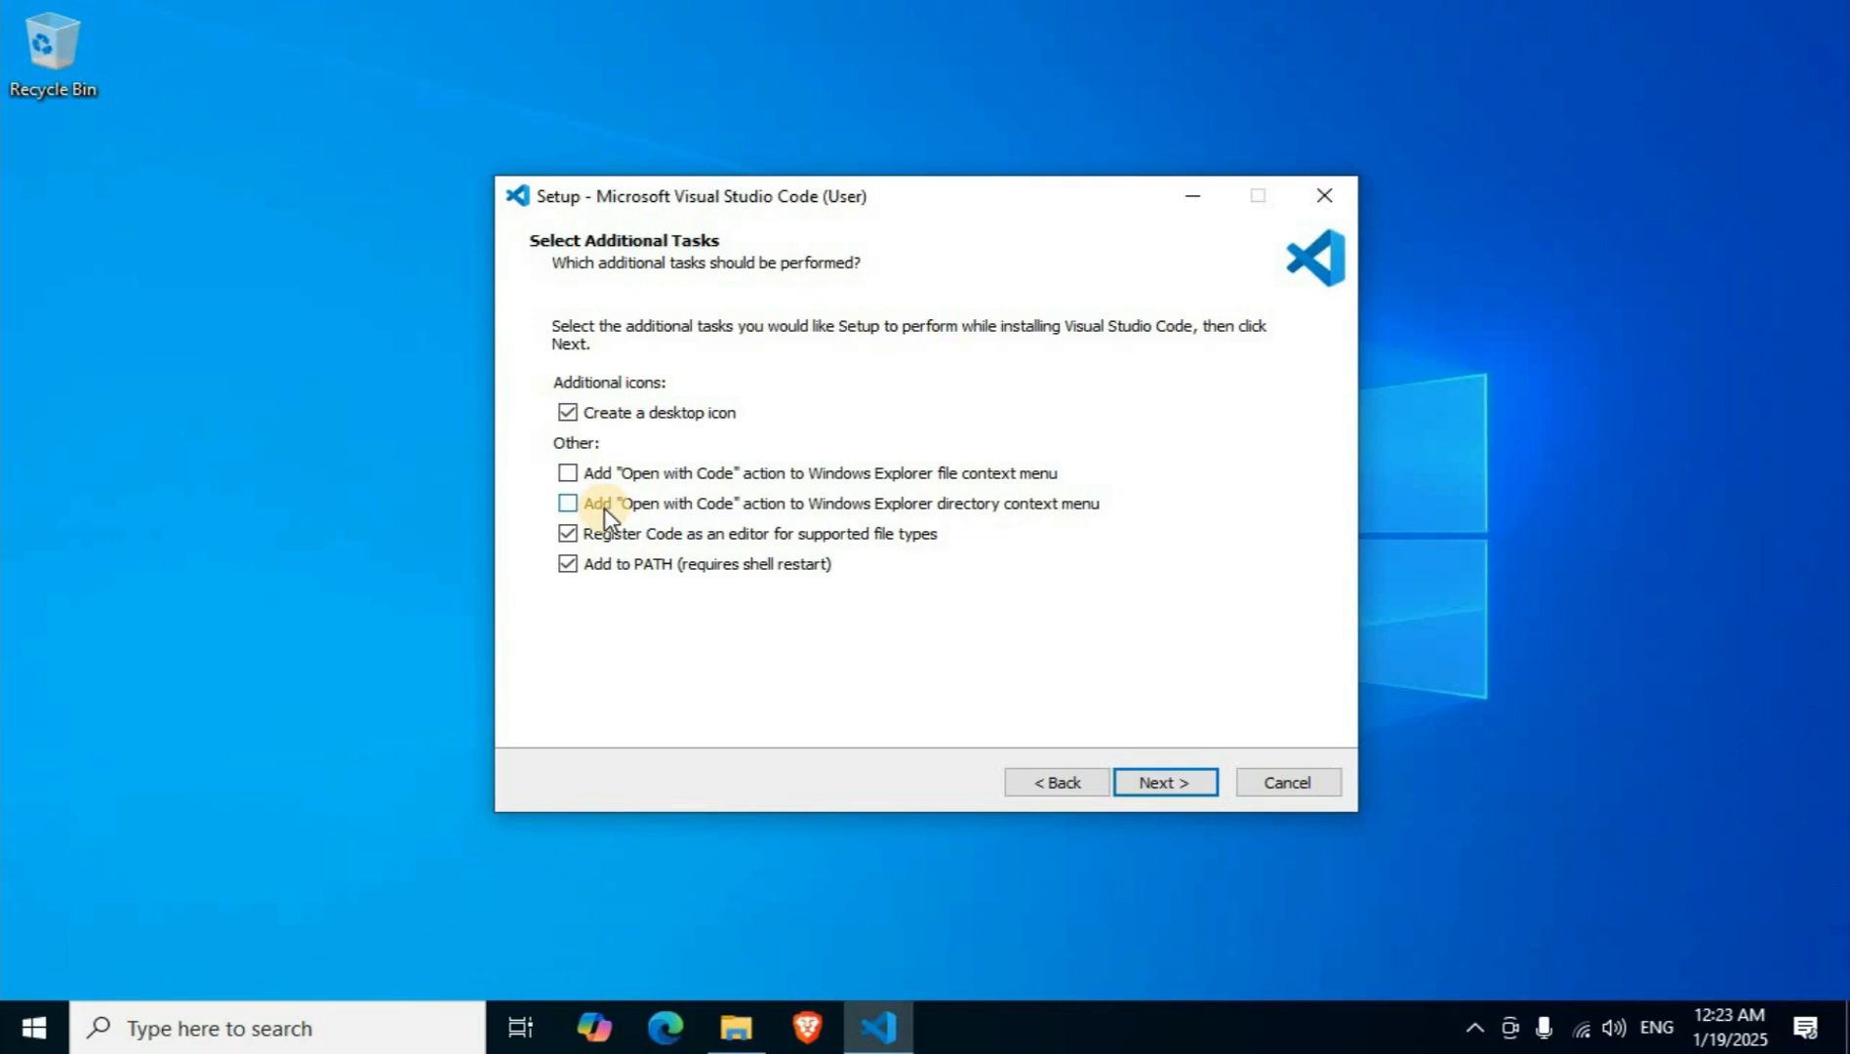
click(570, 472)
click(567, 503)
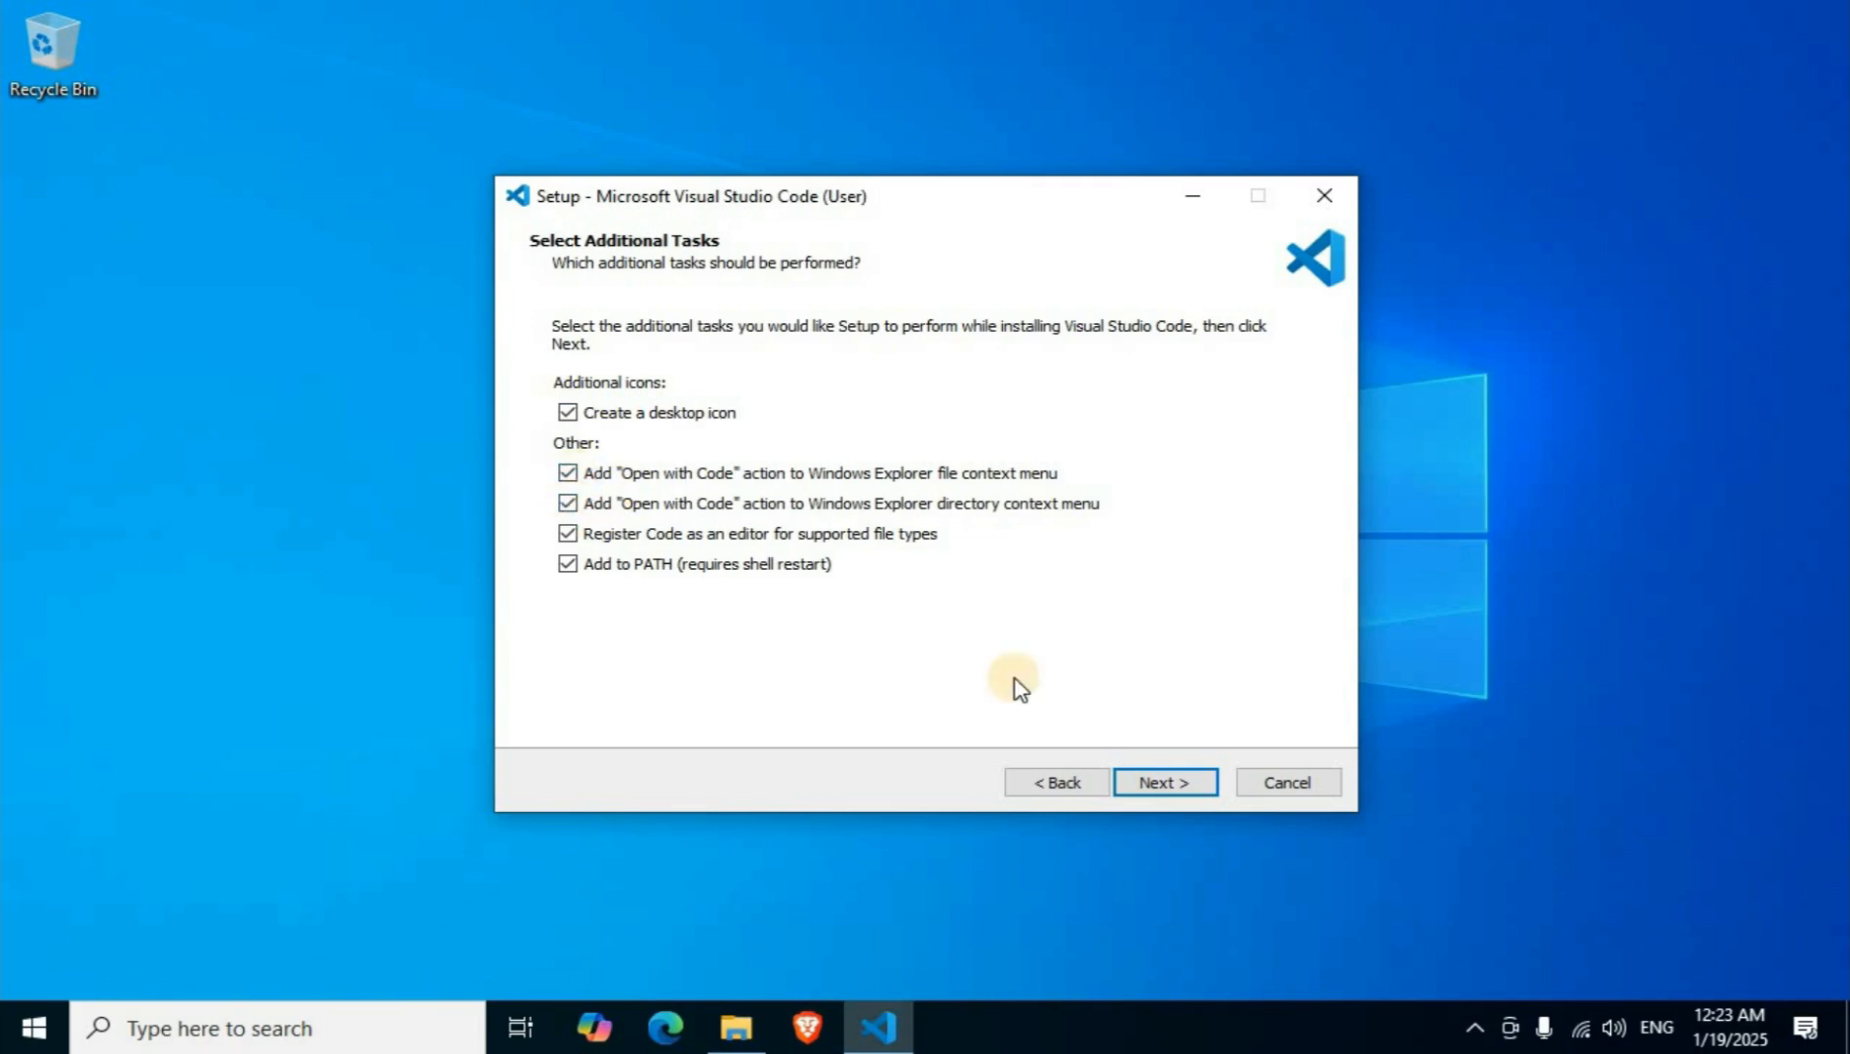
Install Visual Studio Code and finish the setup with launching the program enabled.
click(1170, 787)
click(1180, 786)
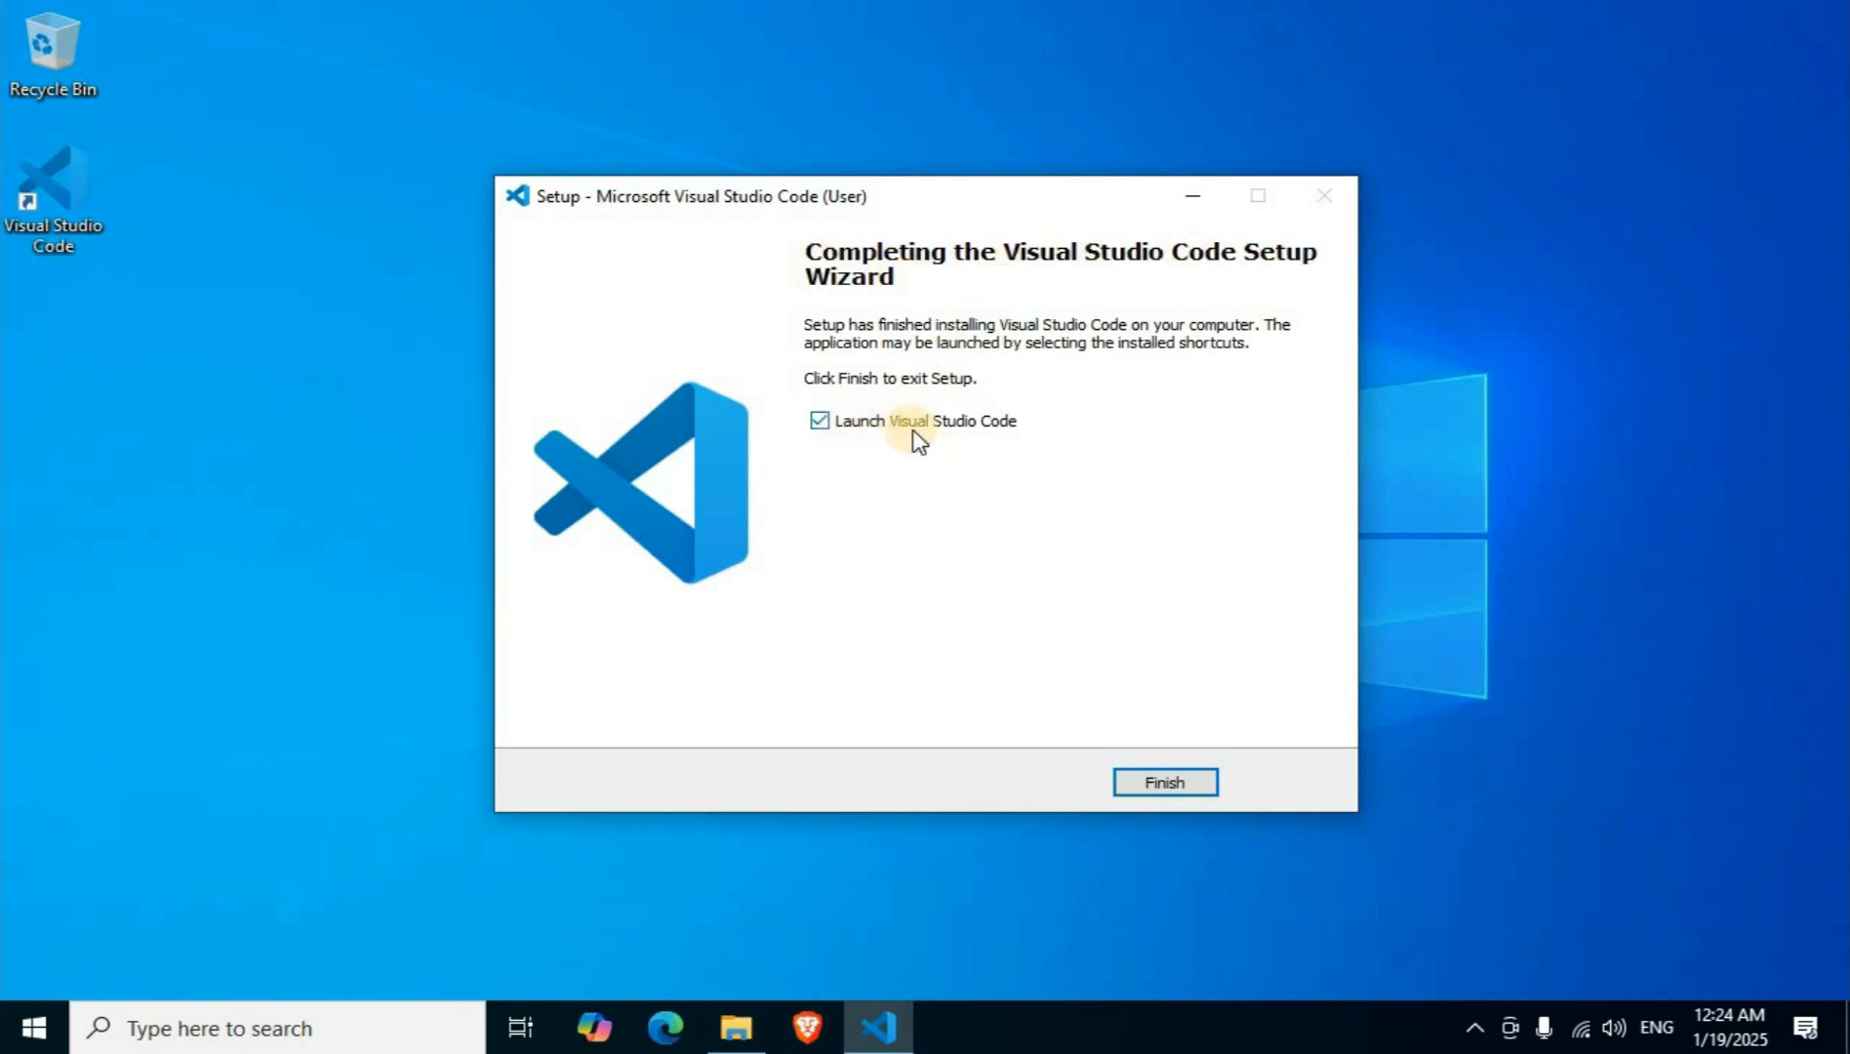
click(1184, 782)
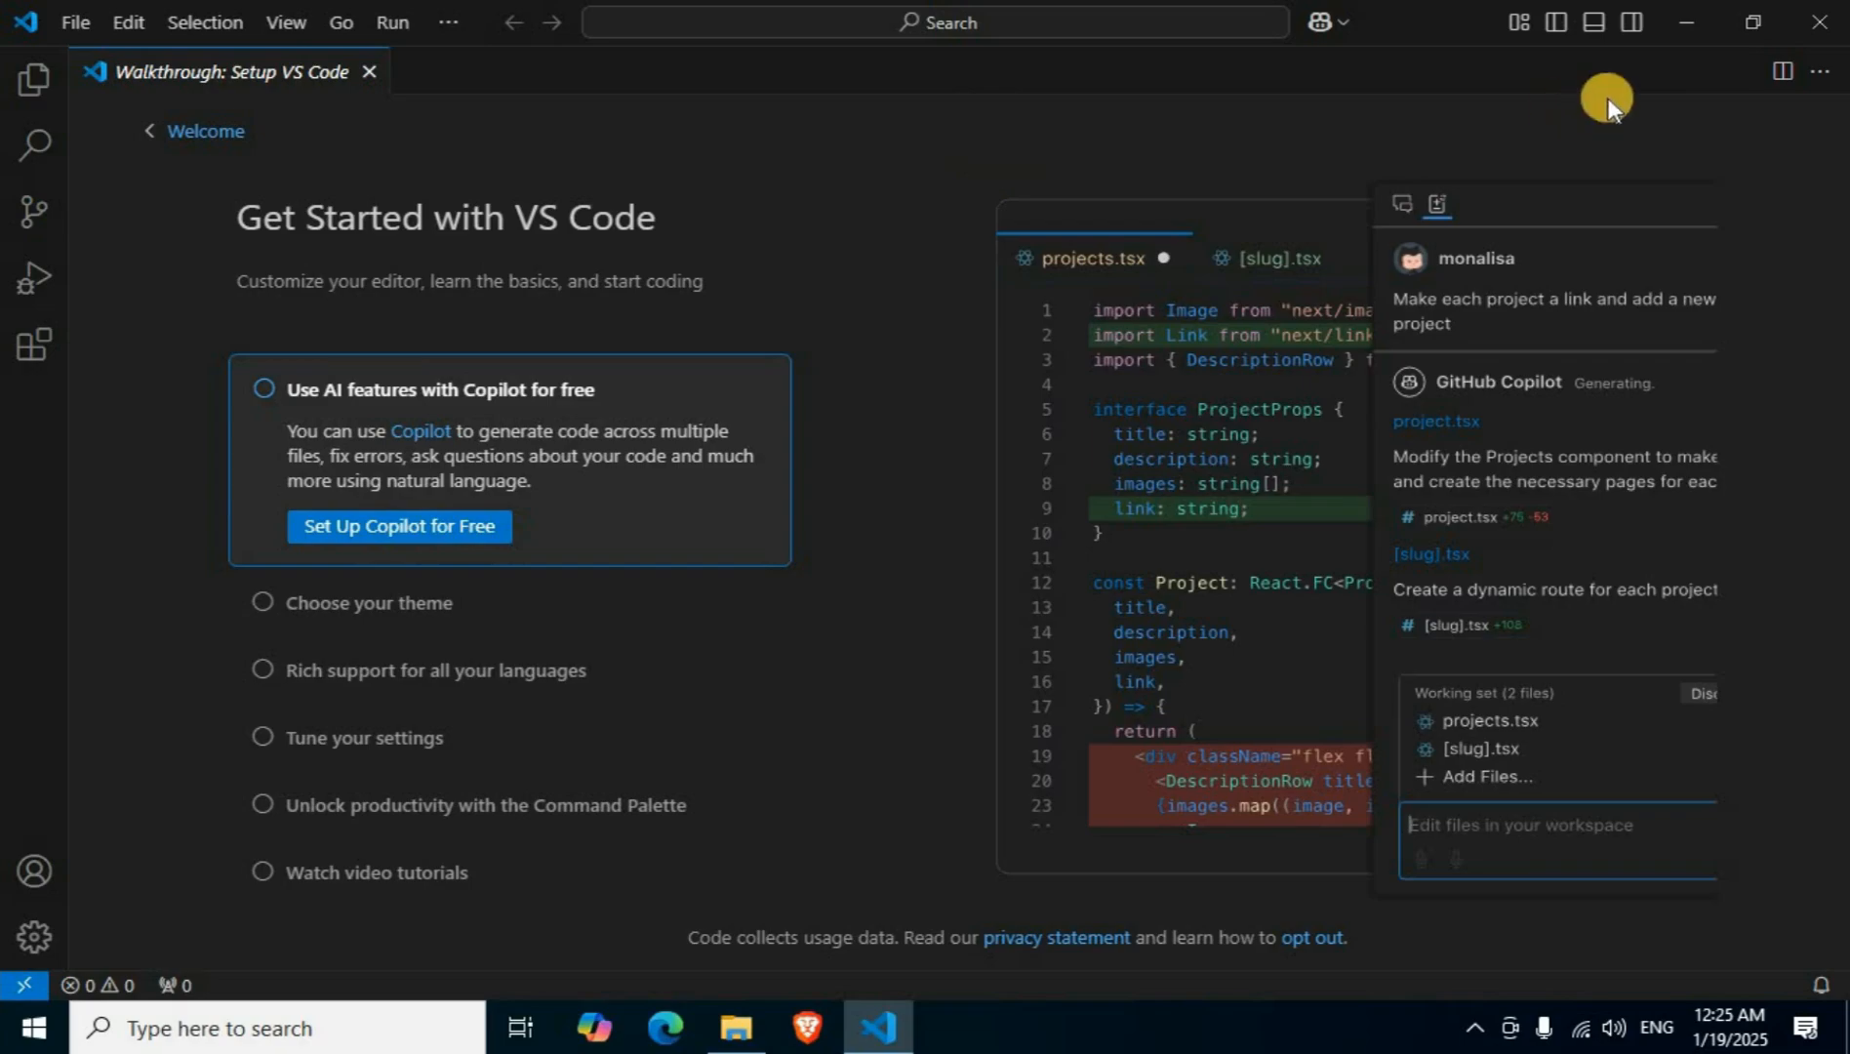
Run the mingw-get-setup installer from the Downloads folder, with the other windows minimized.
click(1684, 24)
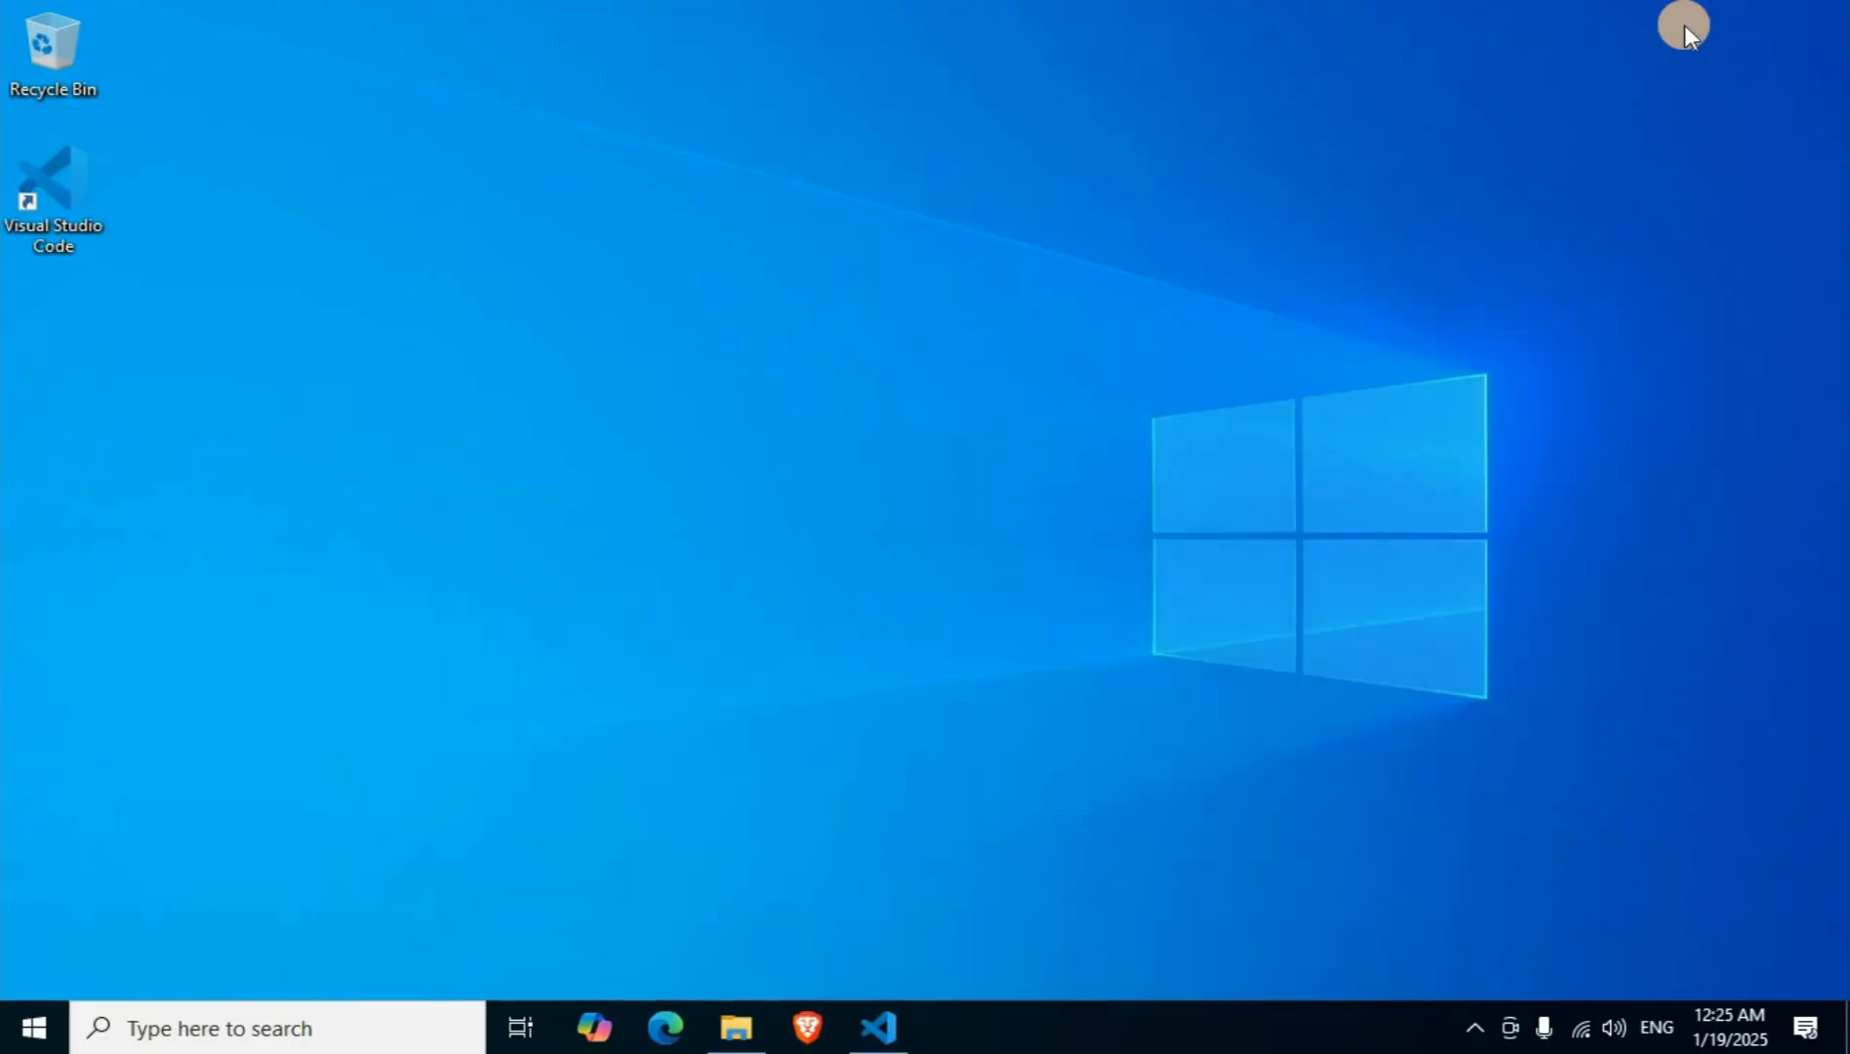
click(737, 1026)
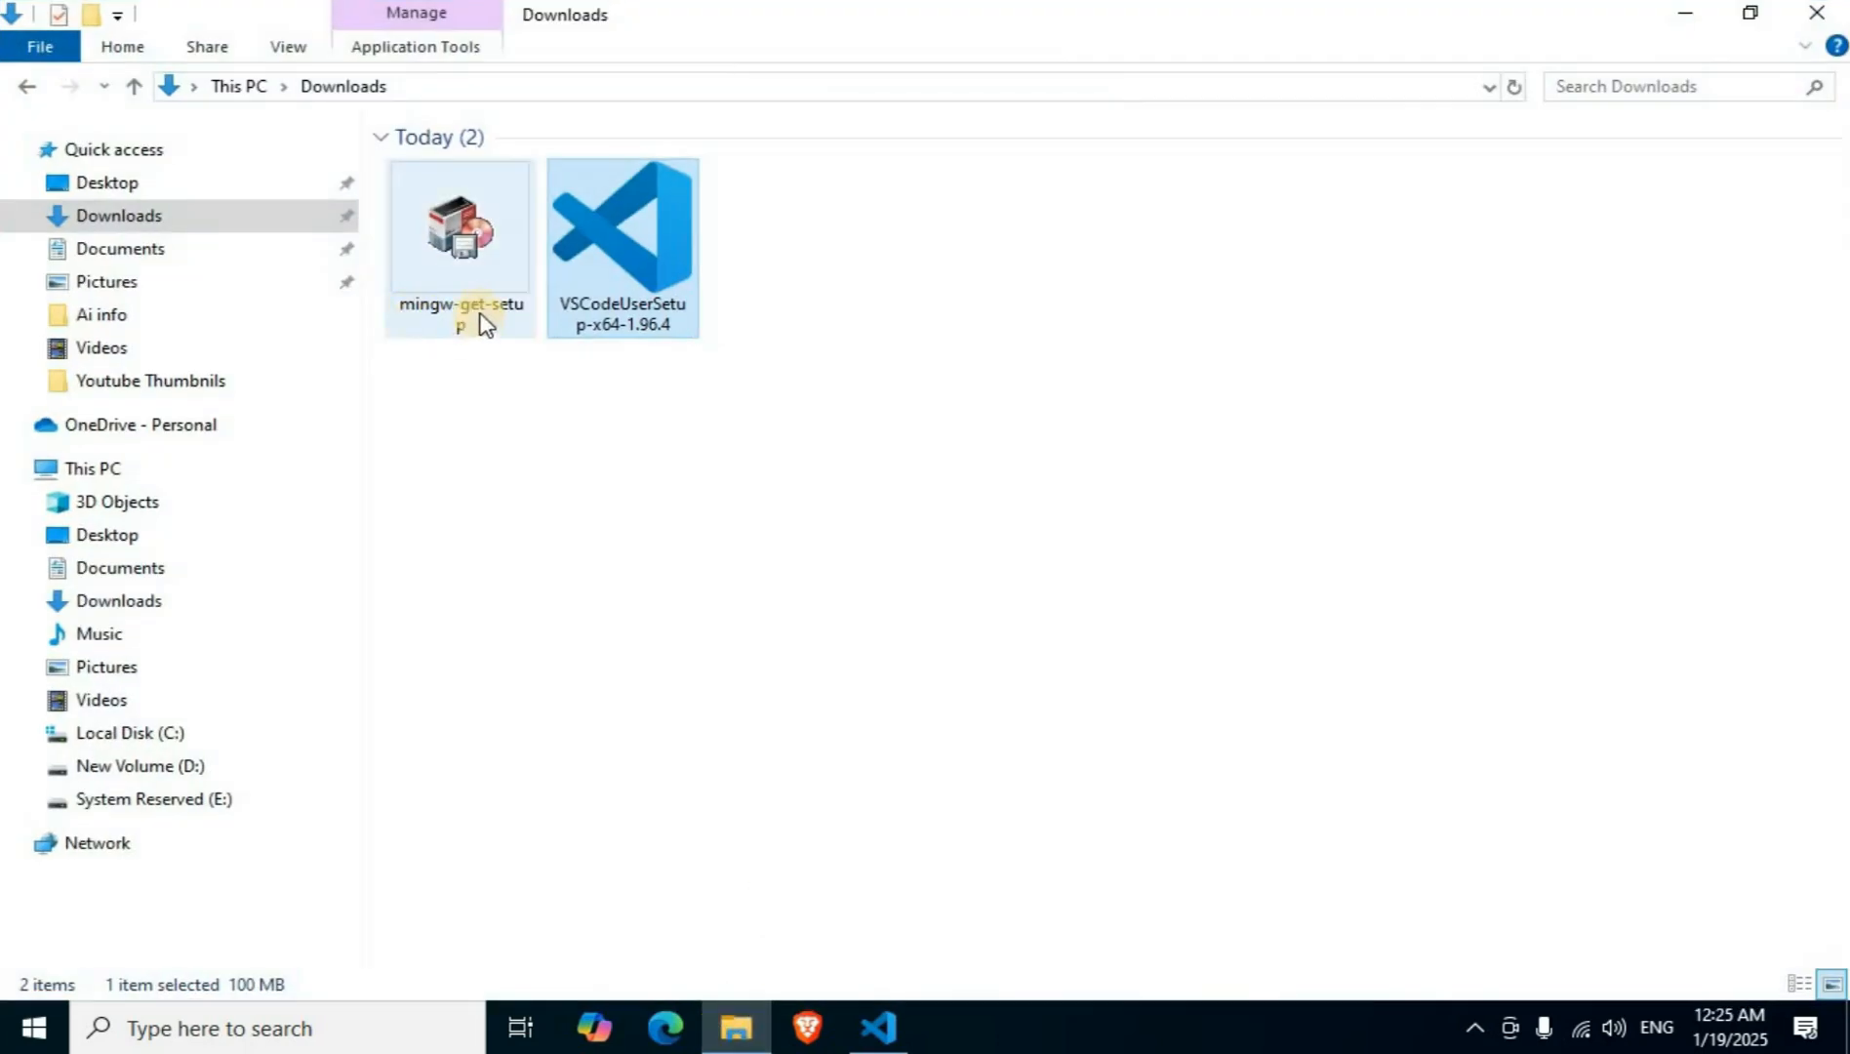
click(472, 256)
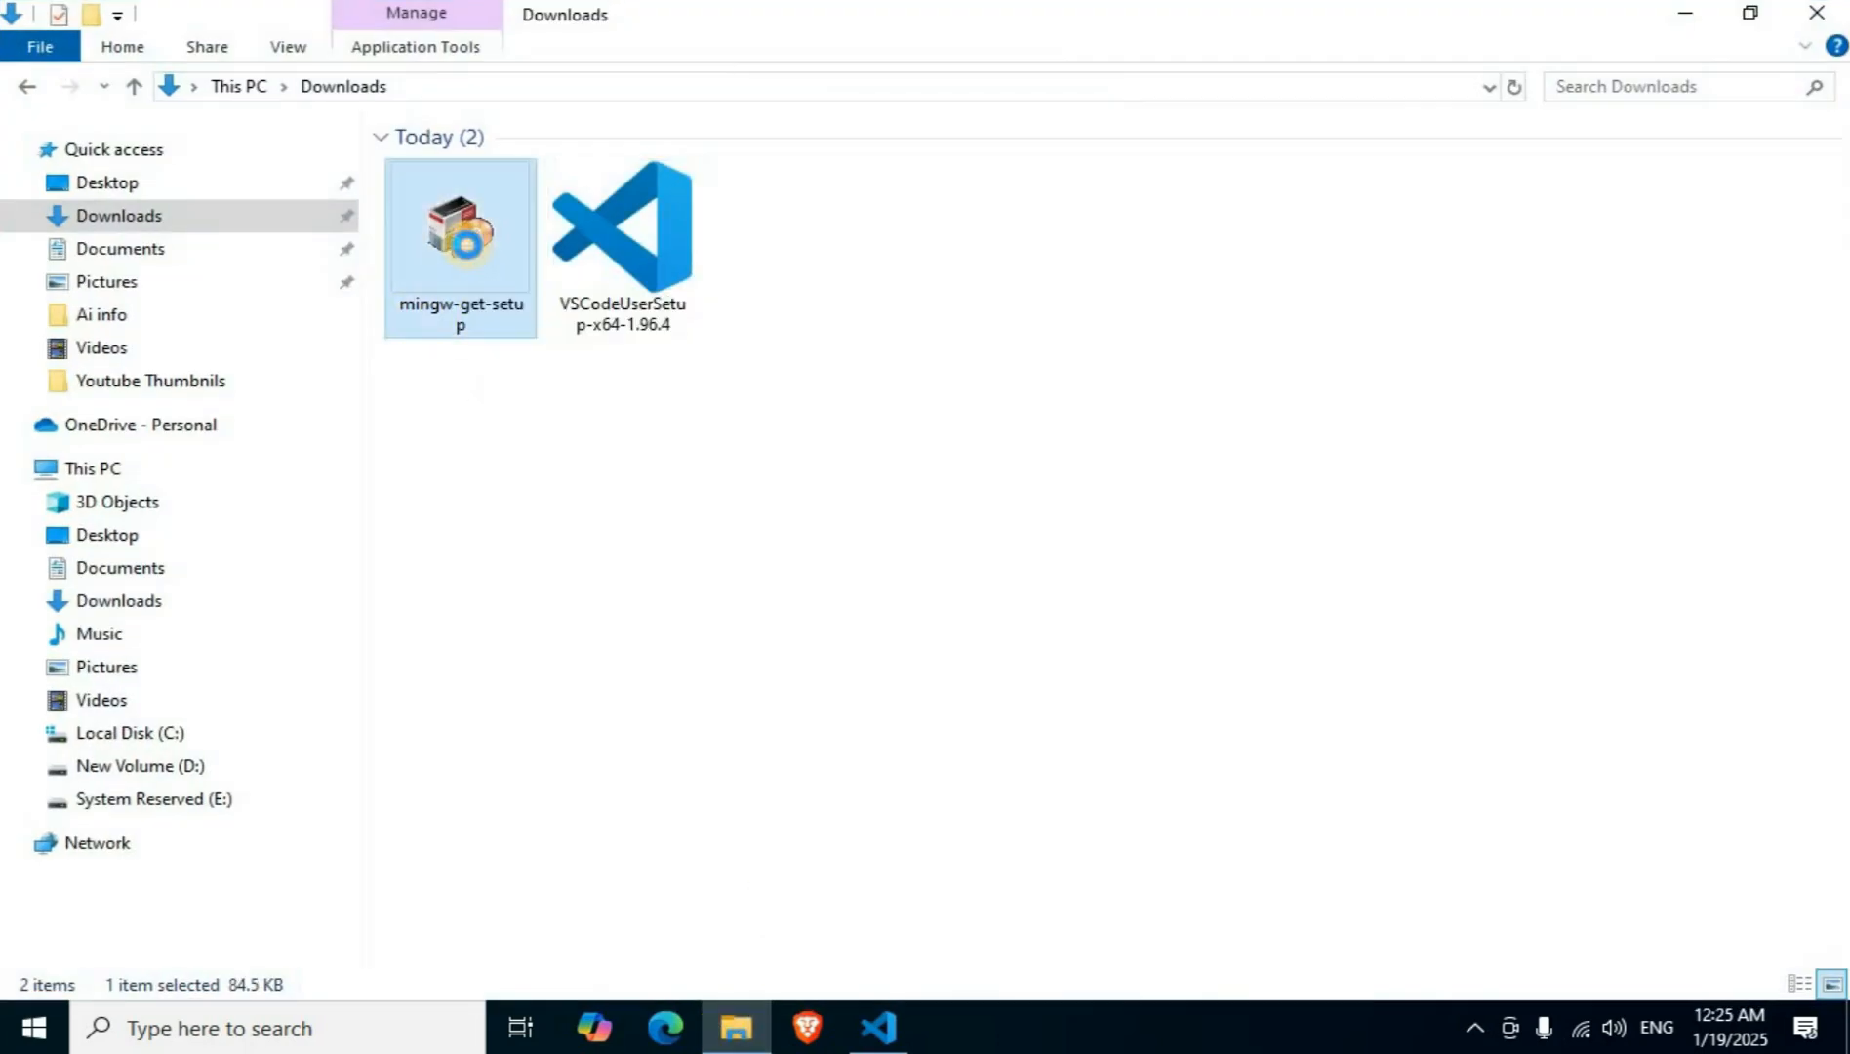
right_click(472, 256)
click(601, 272)
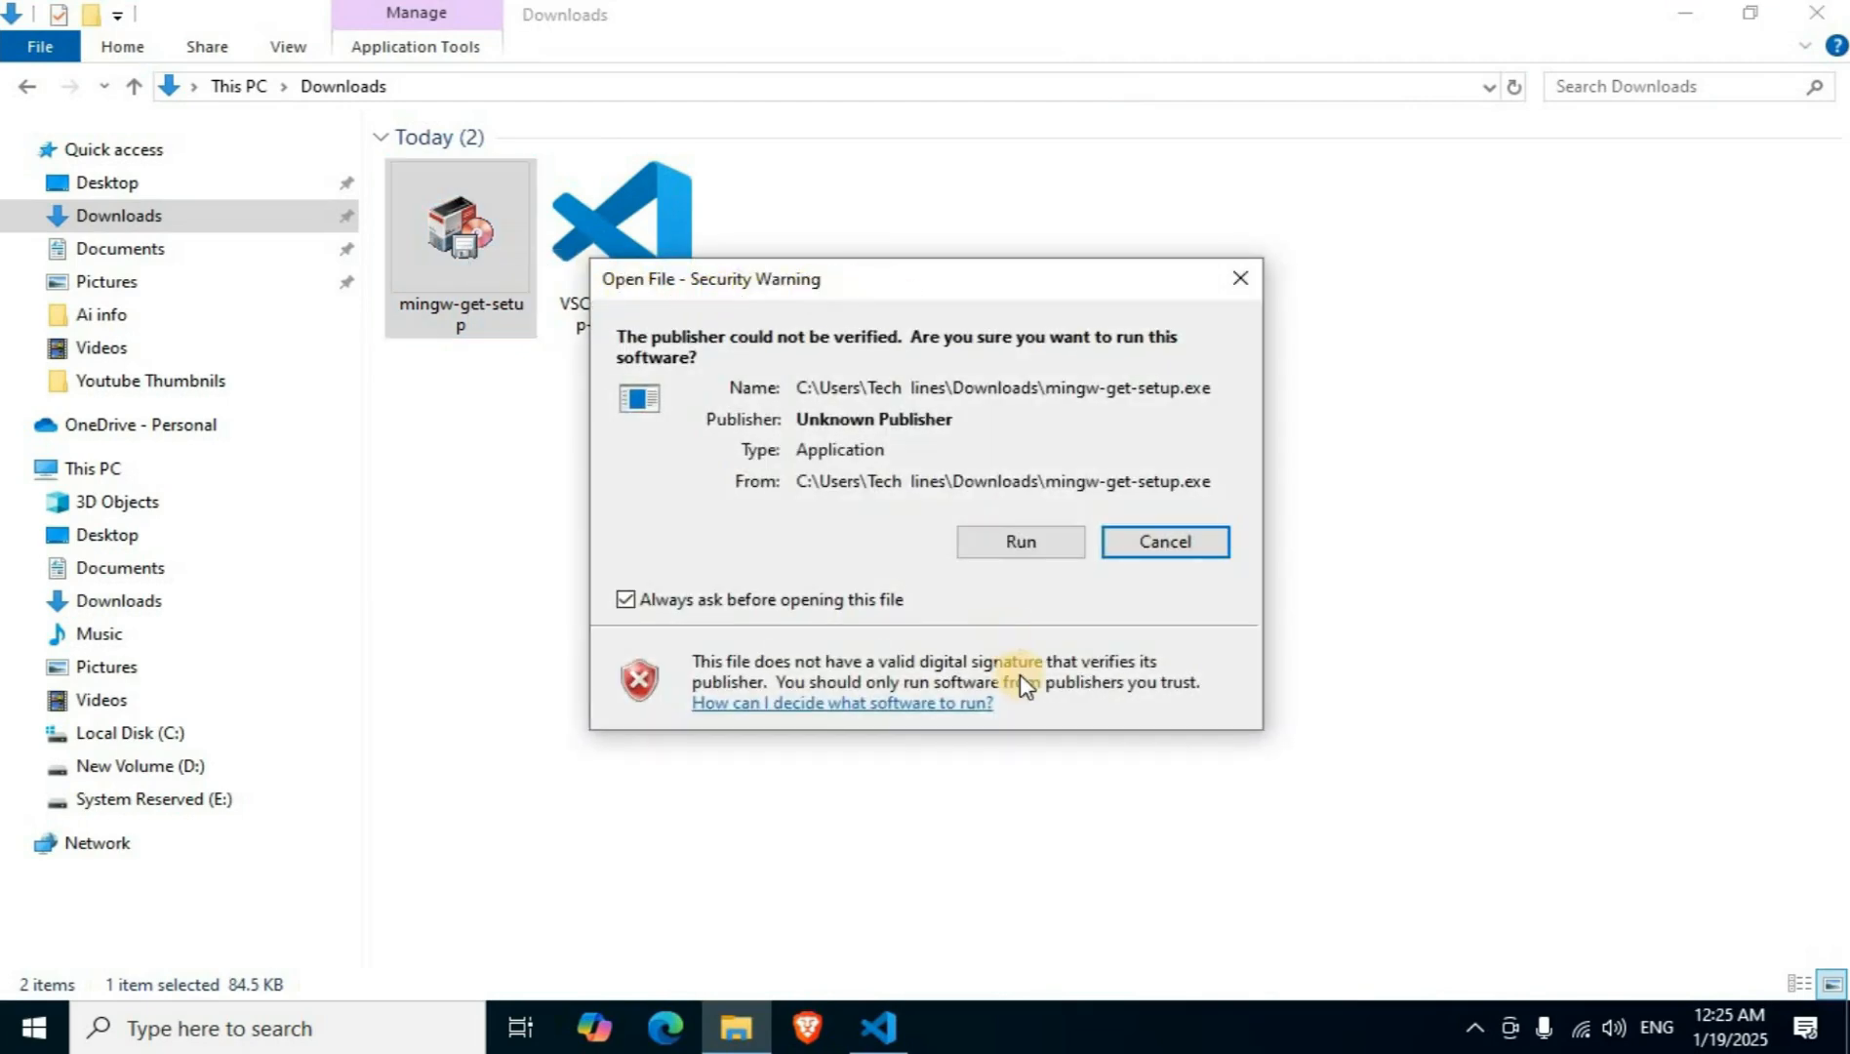
click(1015, 544)
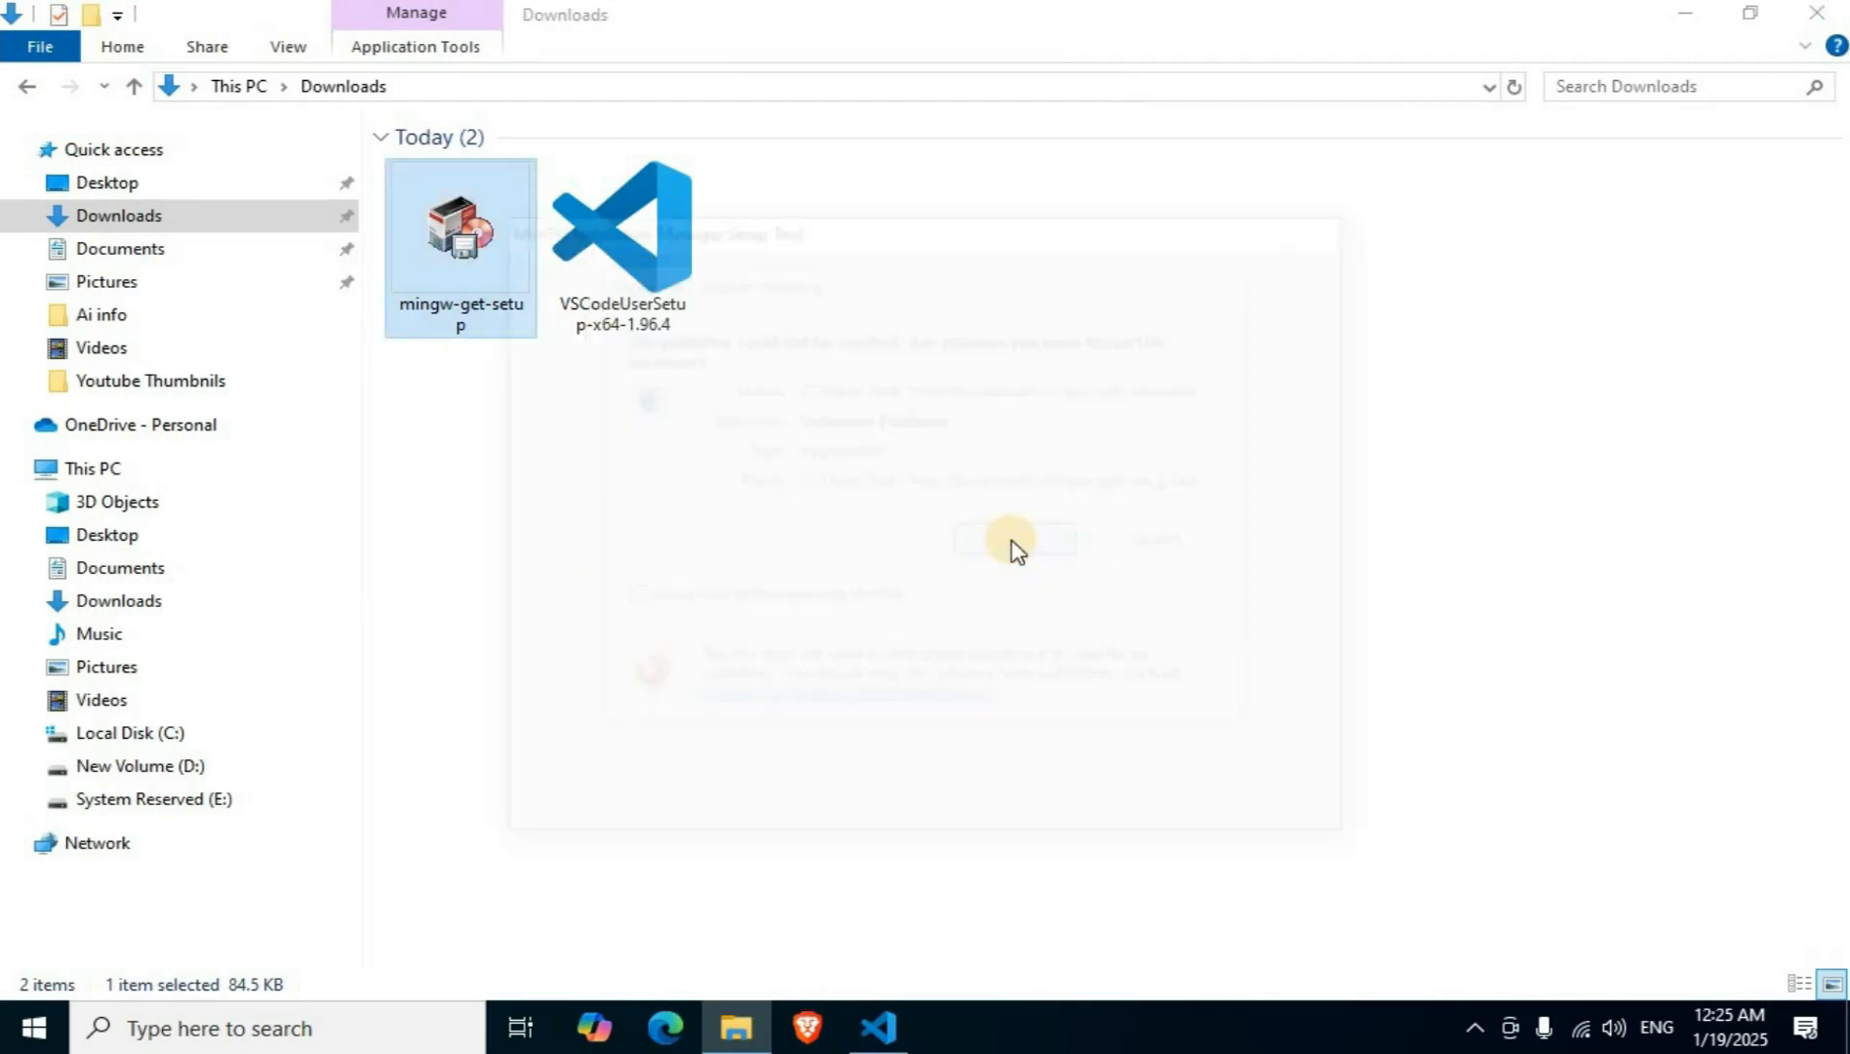
click(1683, 20)
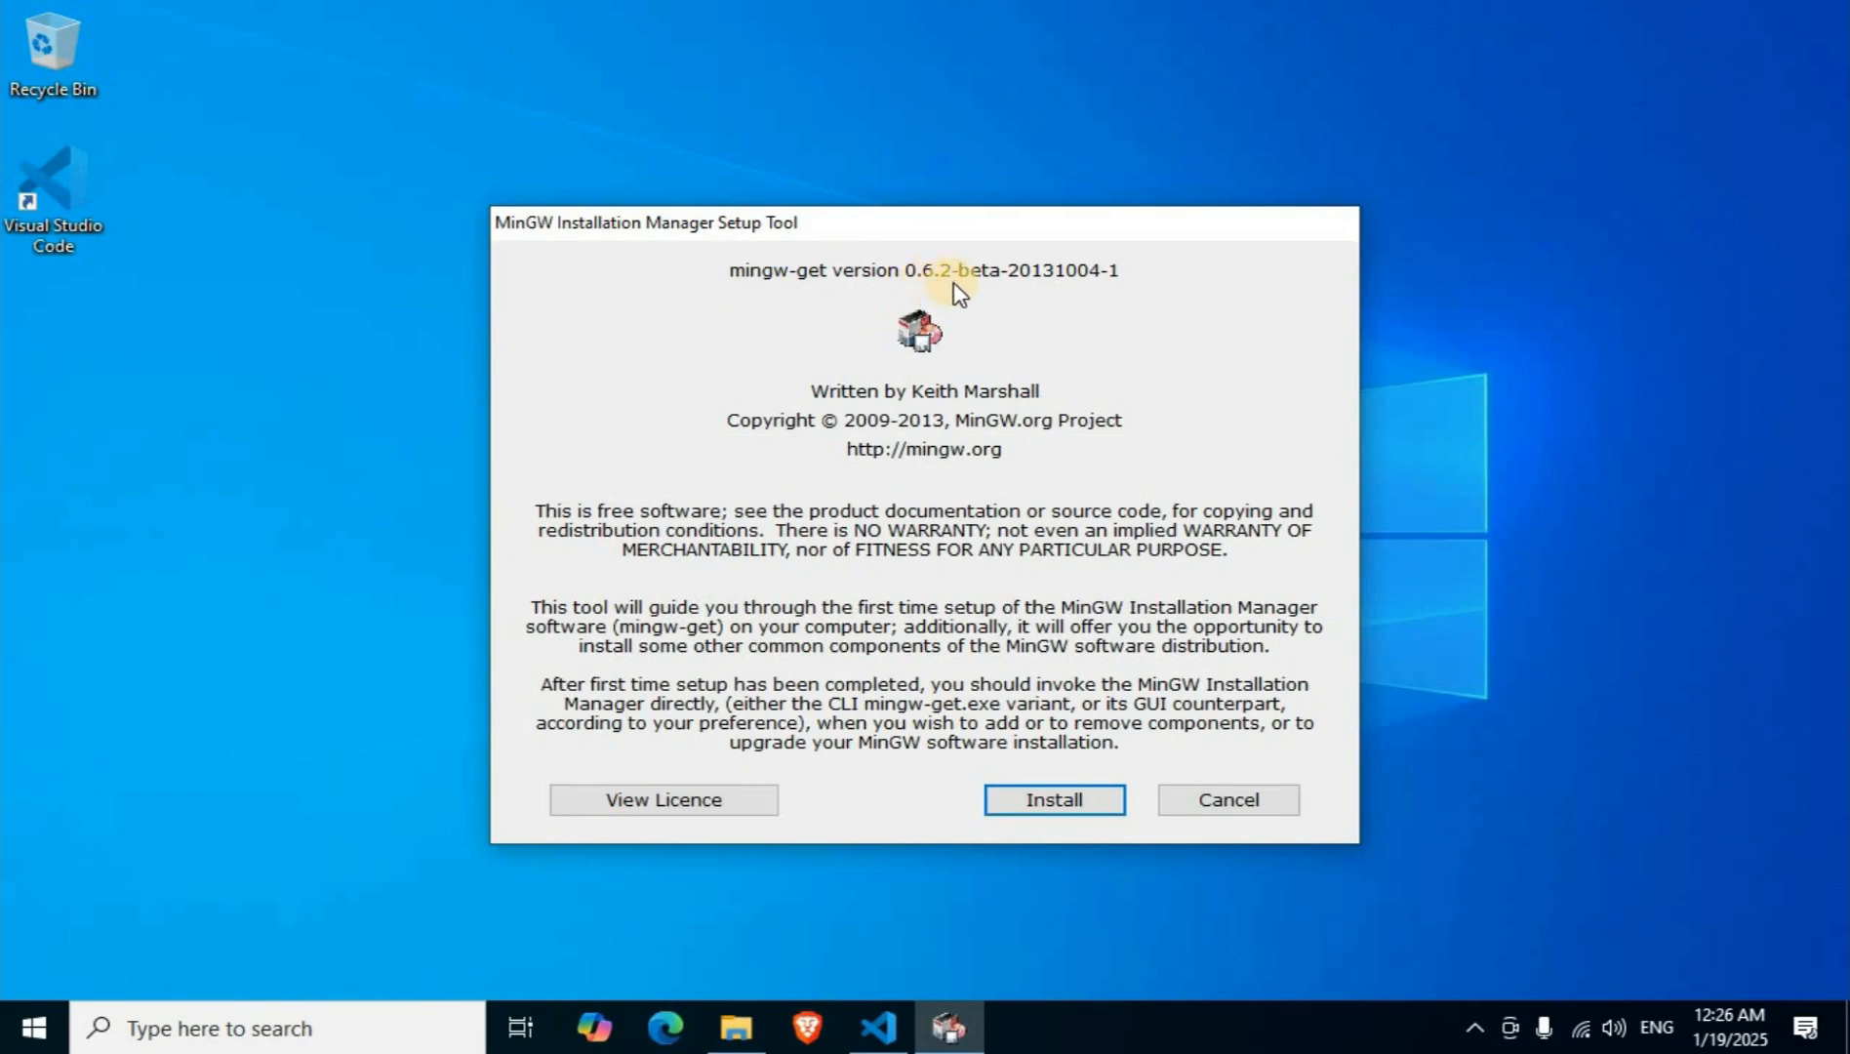
Install the MinGW Installation Manager into C:\MinGW with the default interface and shortcut options, and continue to its package list.
click(1052, 804)
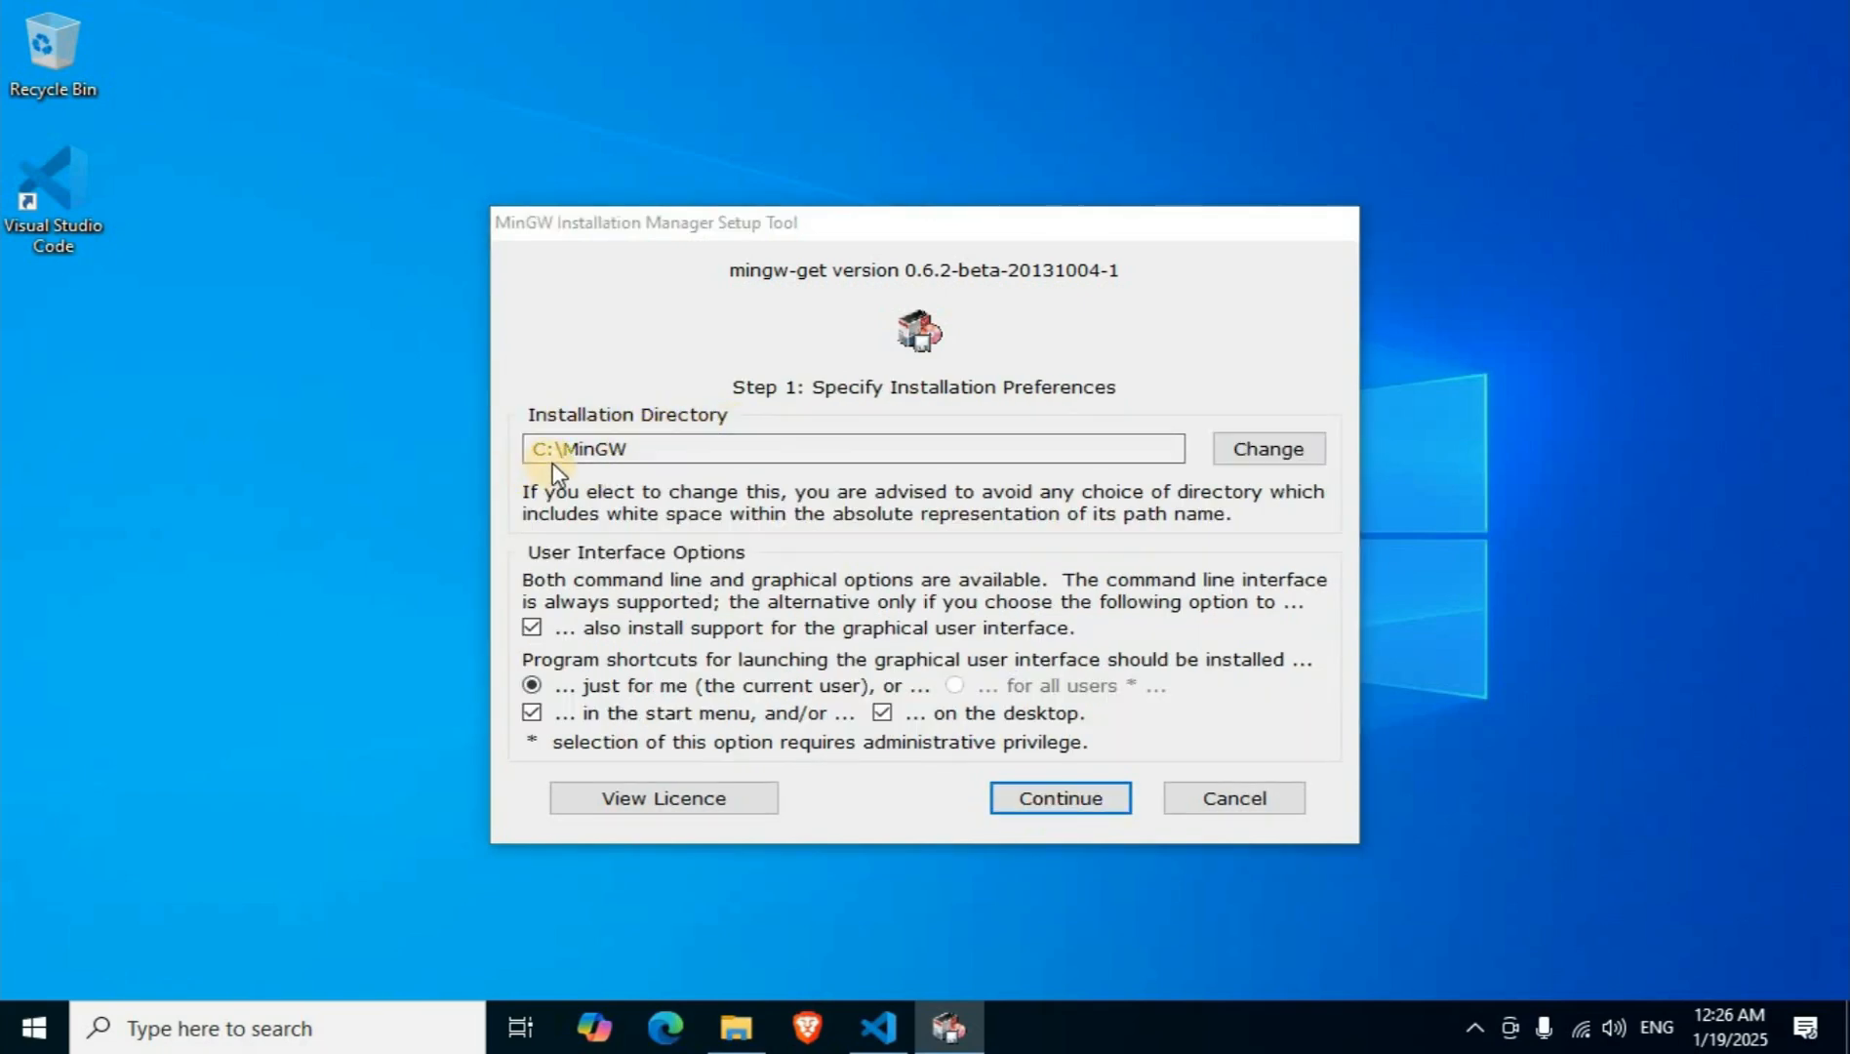
click(1065, 814)
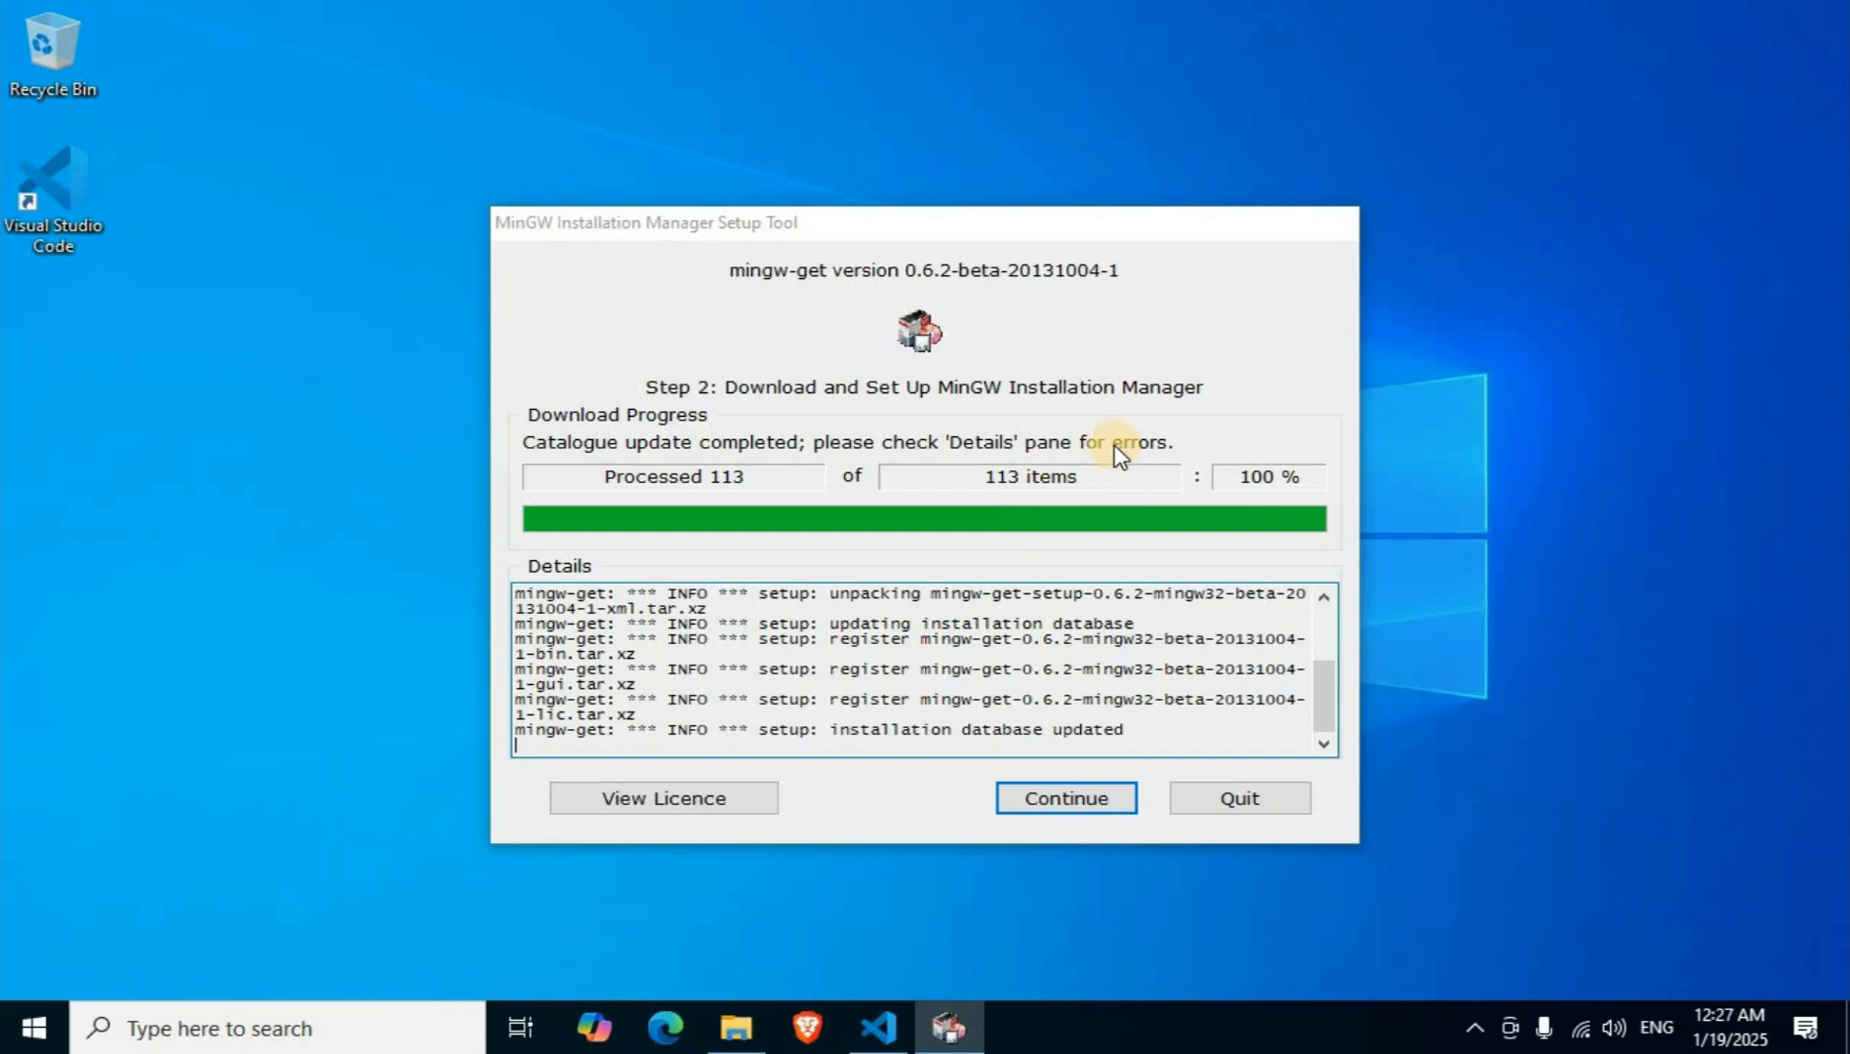
click(1076, 806)
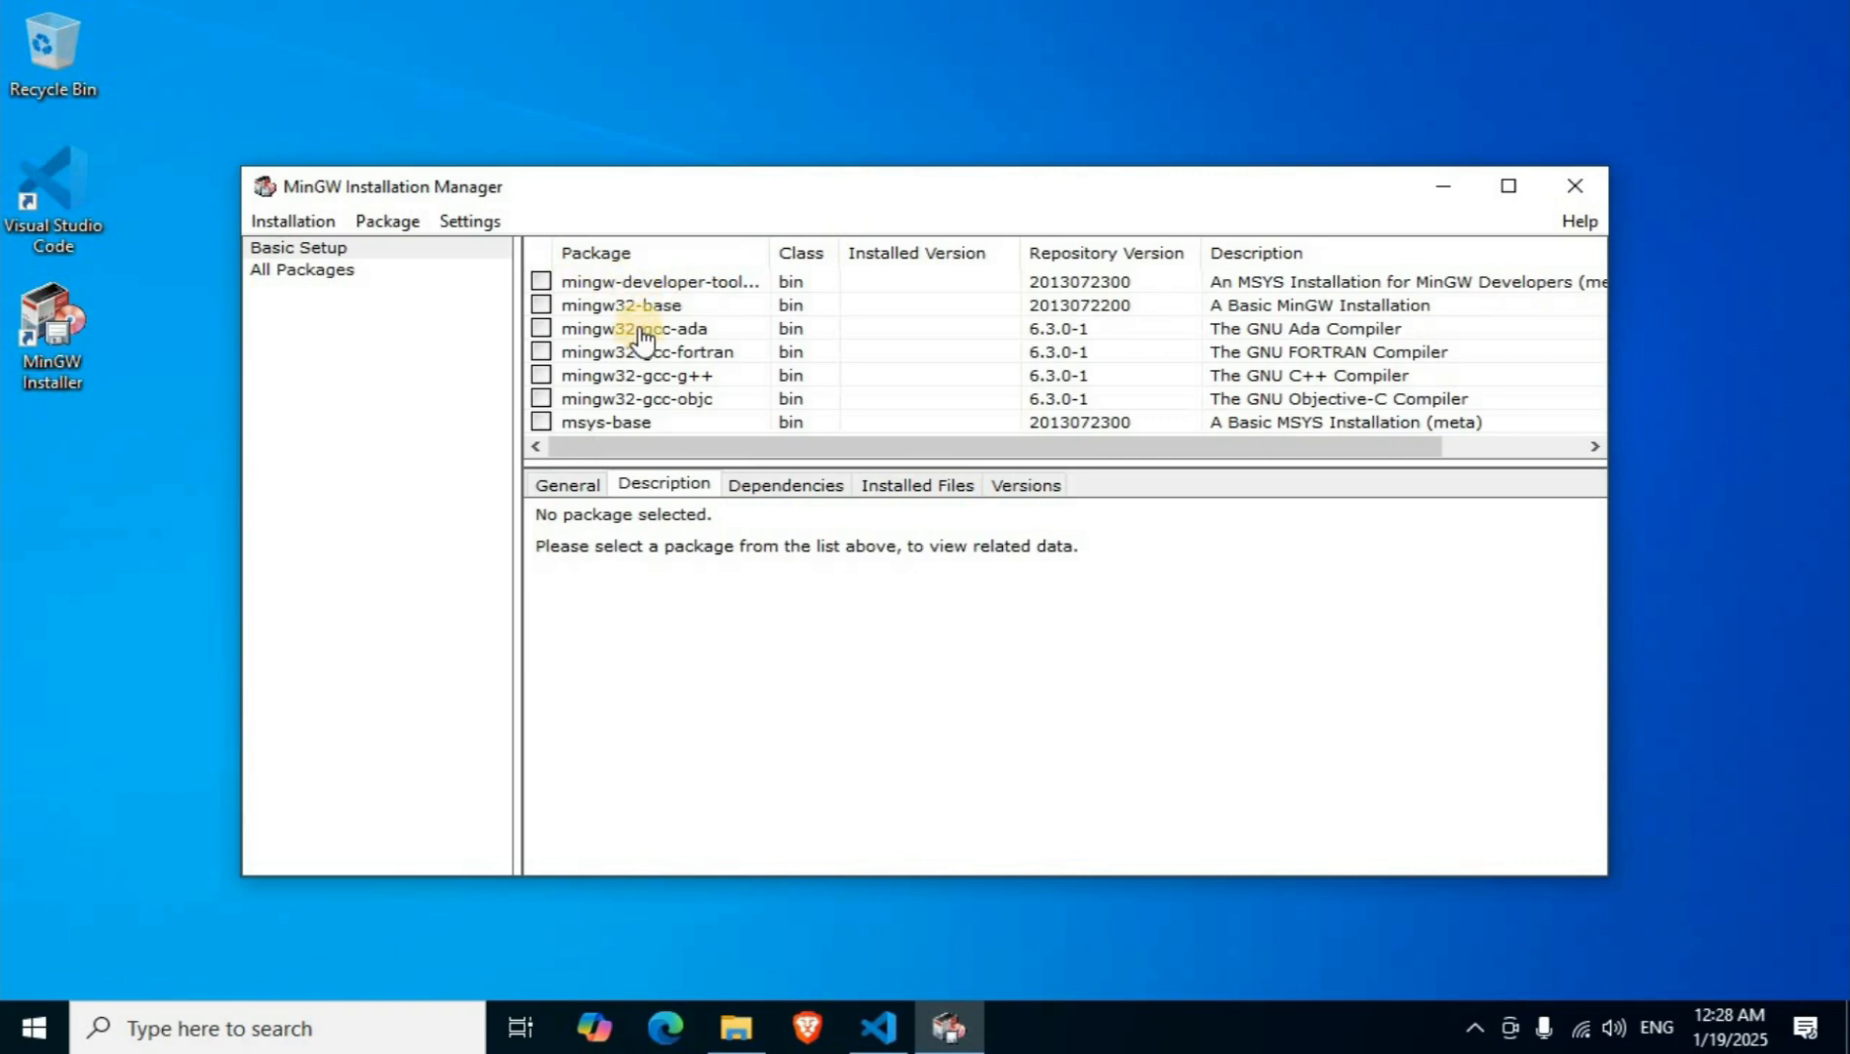
Mark the MinGW developer tools, mingw32-base, and the mingw32-gcc-ada, fortran, g++ and objc packages for installation.
click(544, 282)
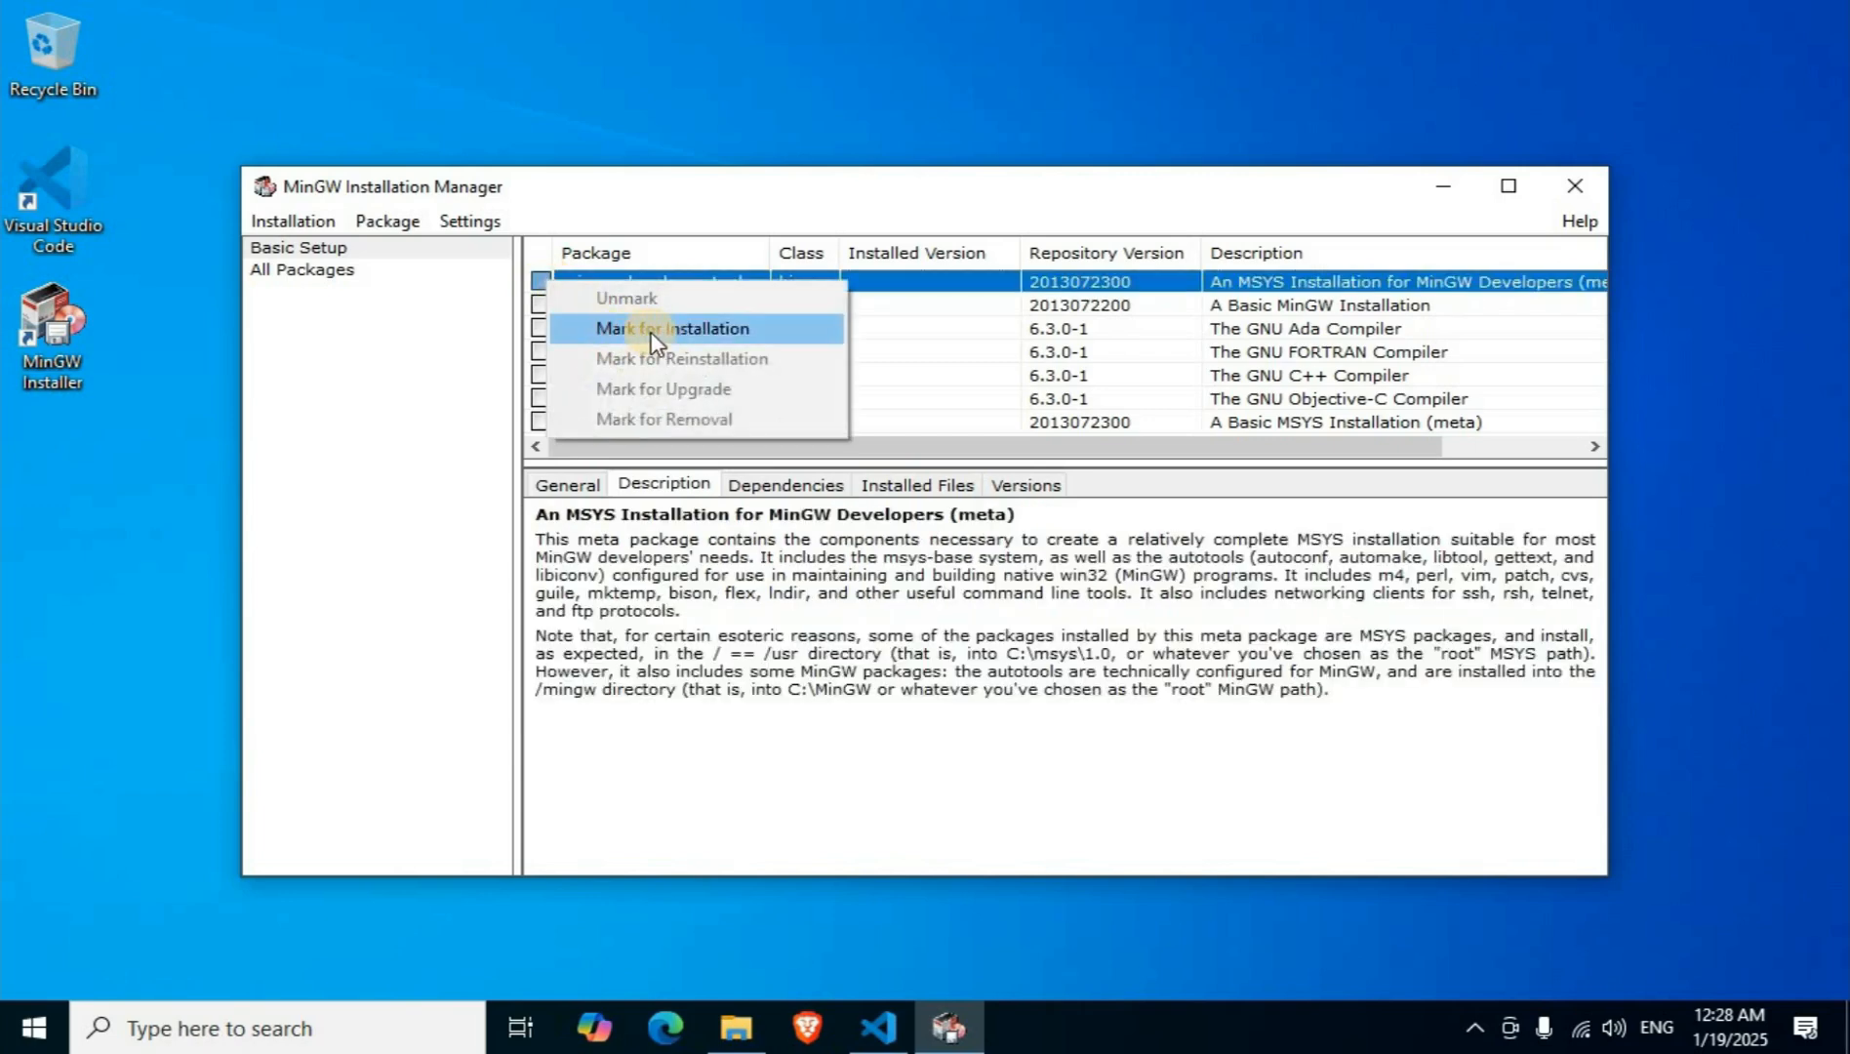
click(705, 332)
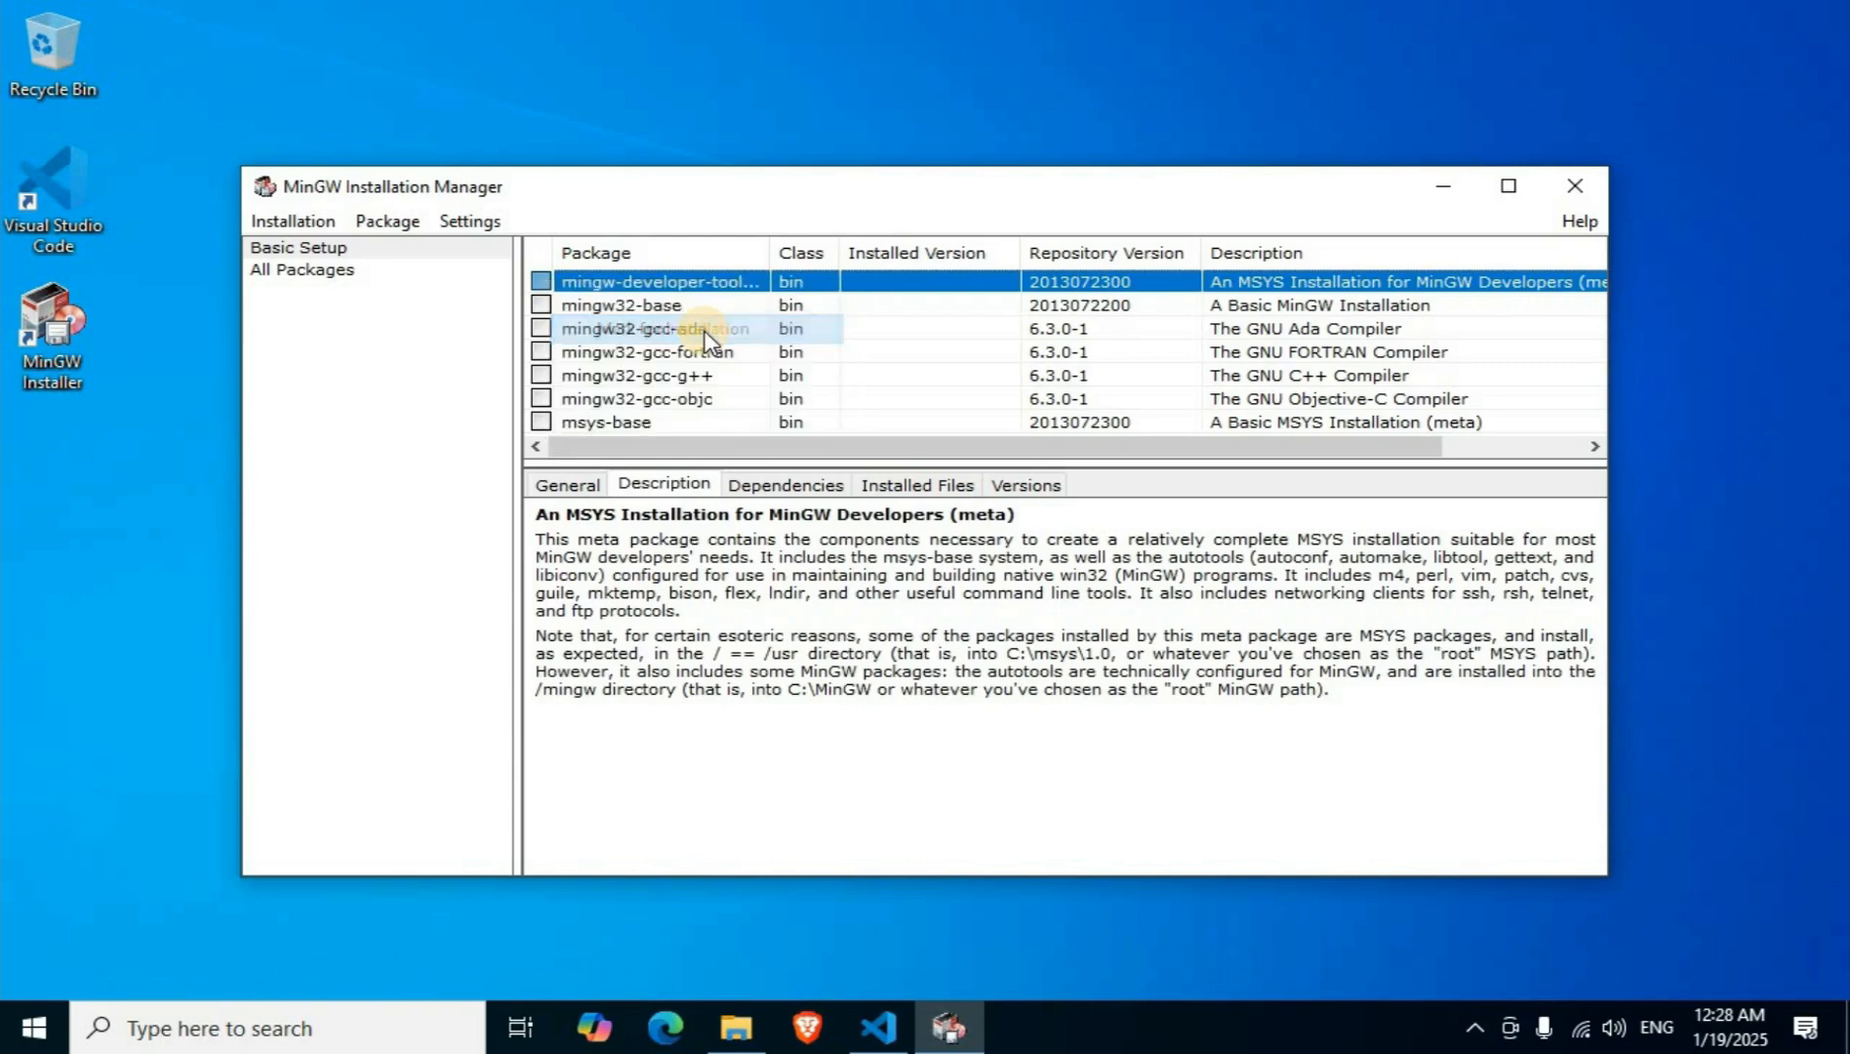
click(543, 304)
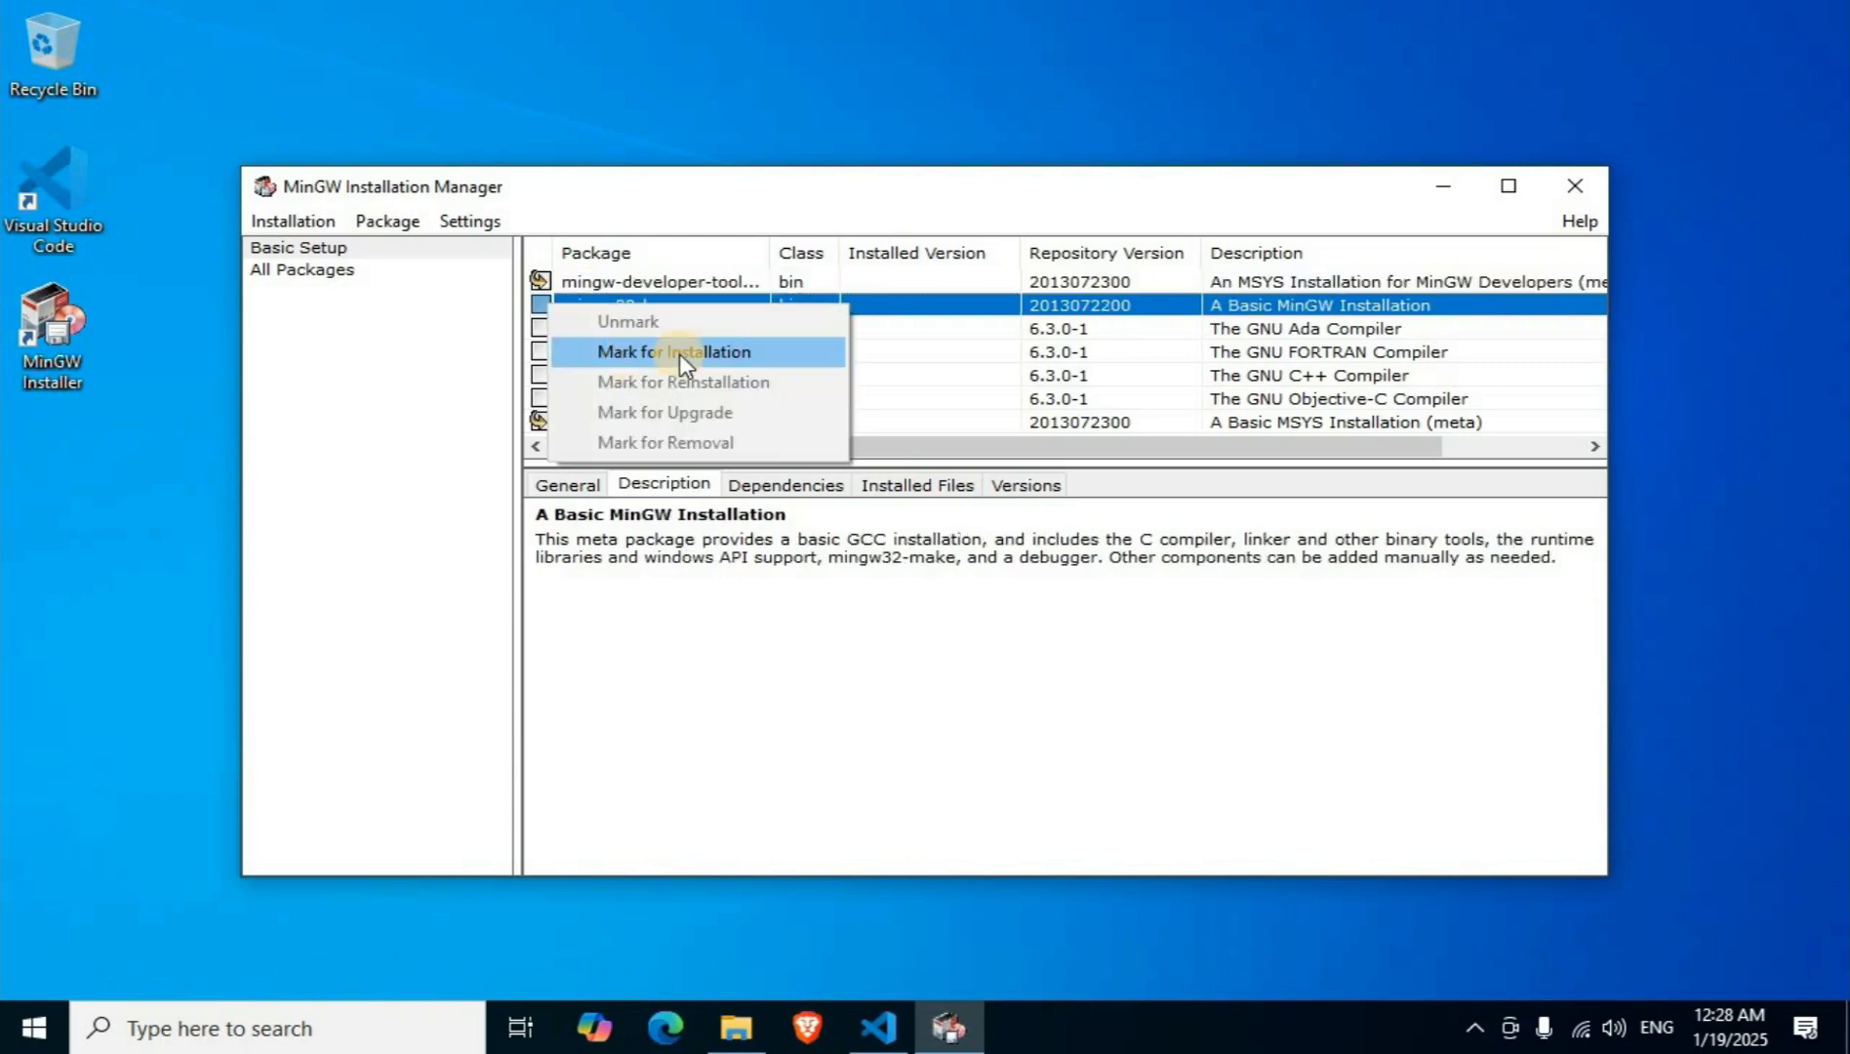
click(679, 352)
click(542, 329)
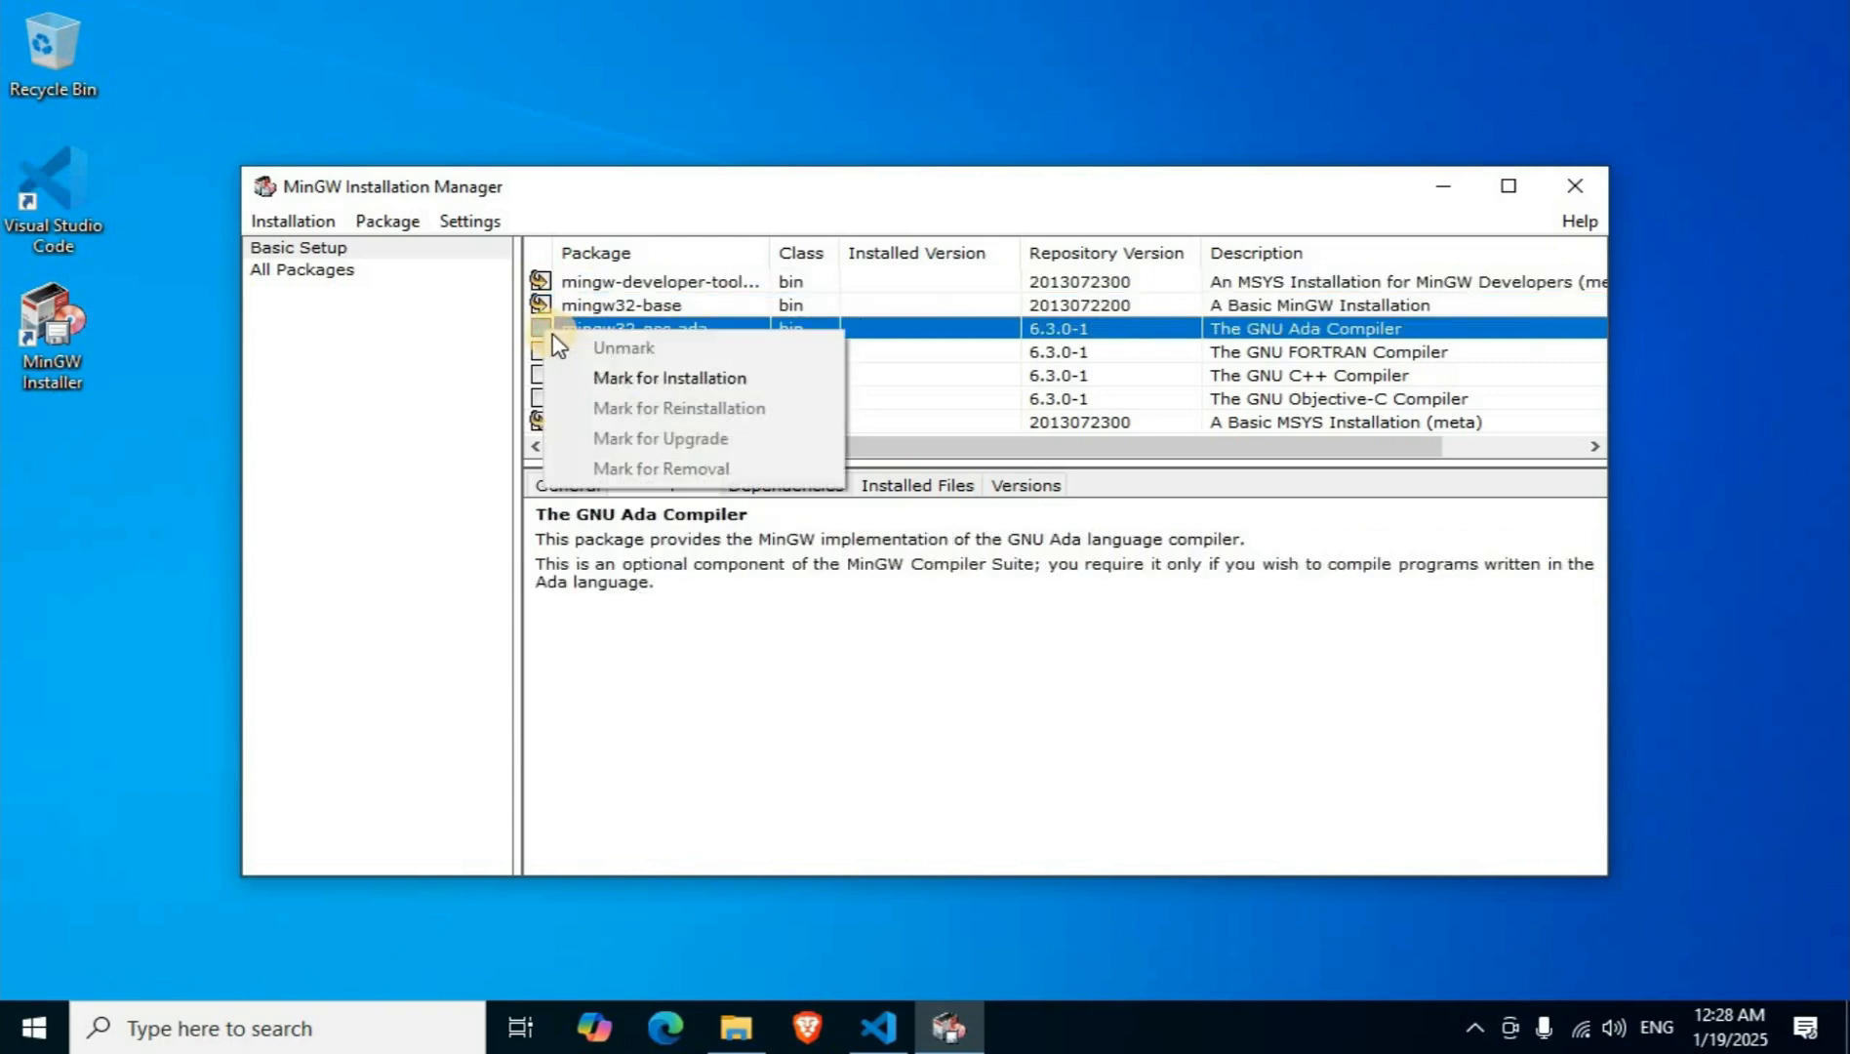
click(629, 378)
click(542, 352)
click(630, 400)
click(542, 376)
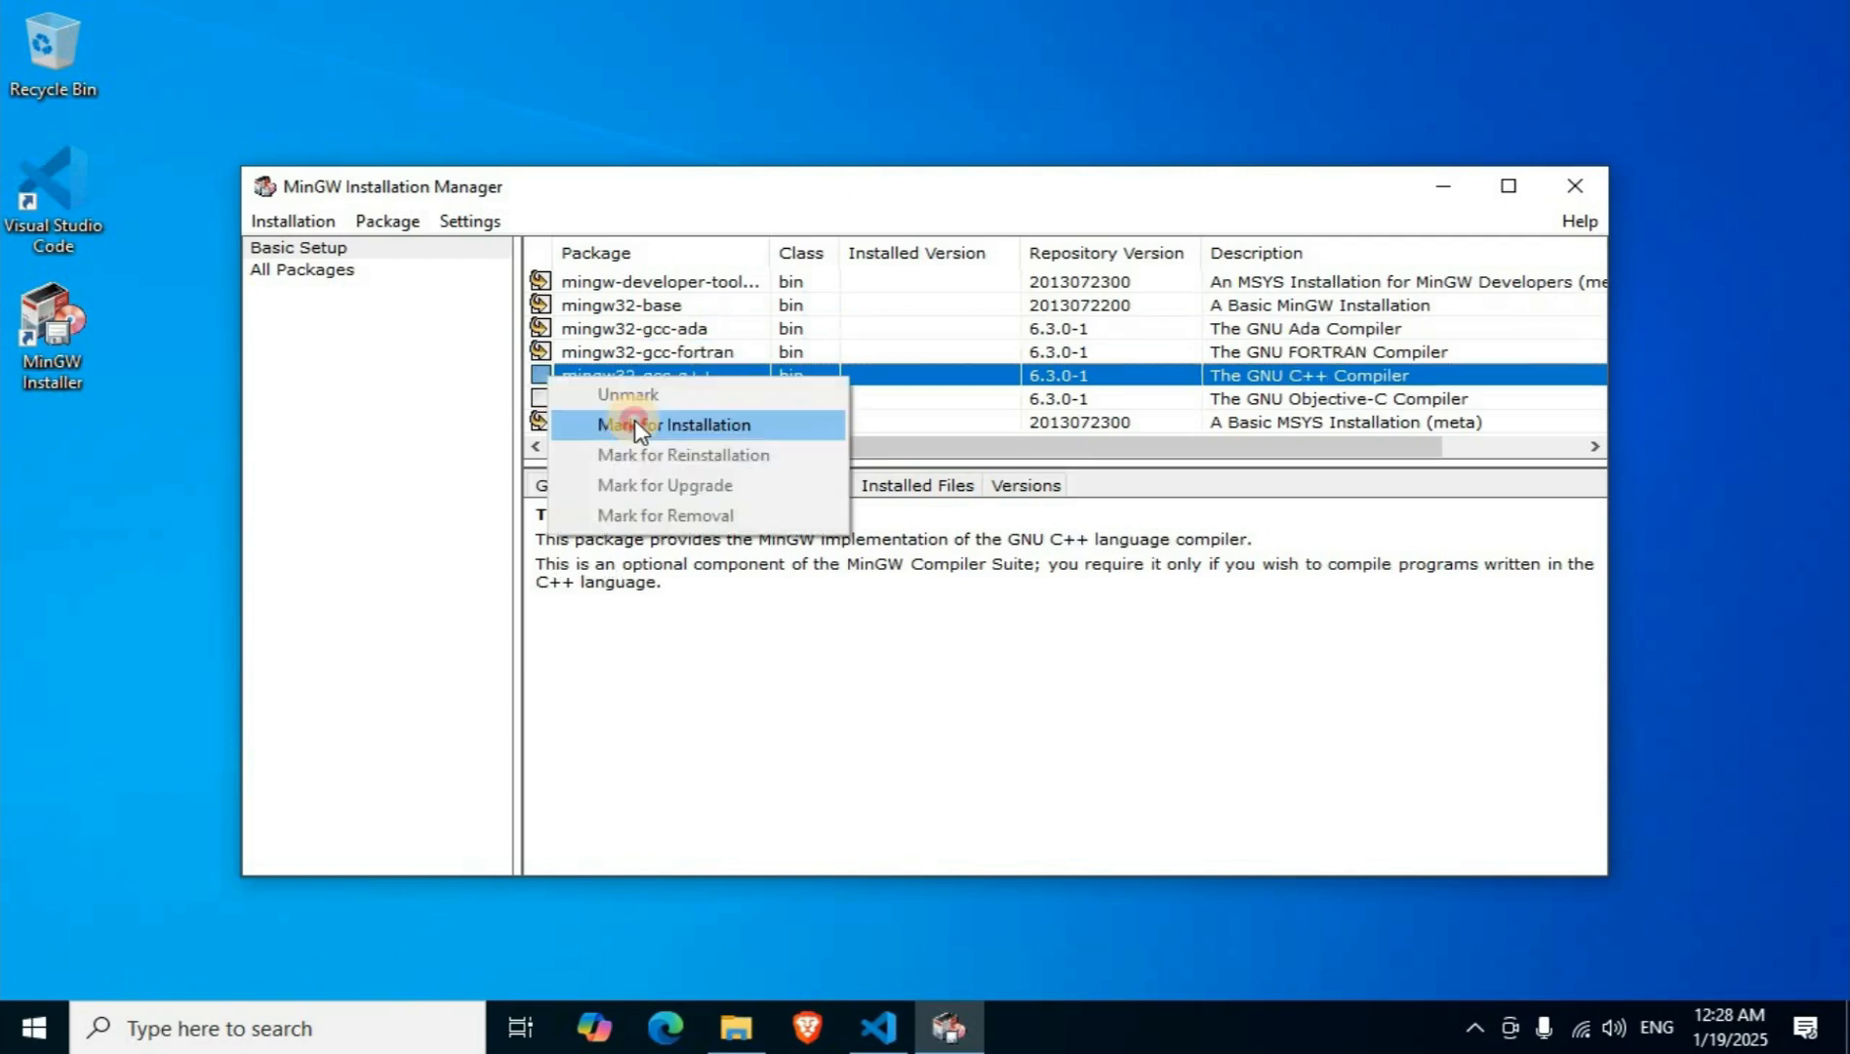
click(635, 424)
click(541, 399)
click(683, 442)
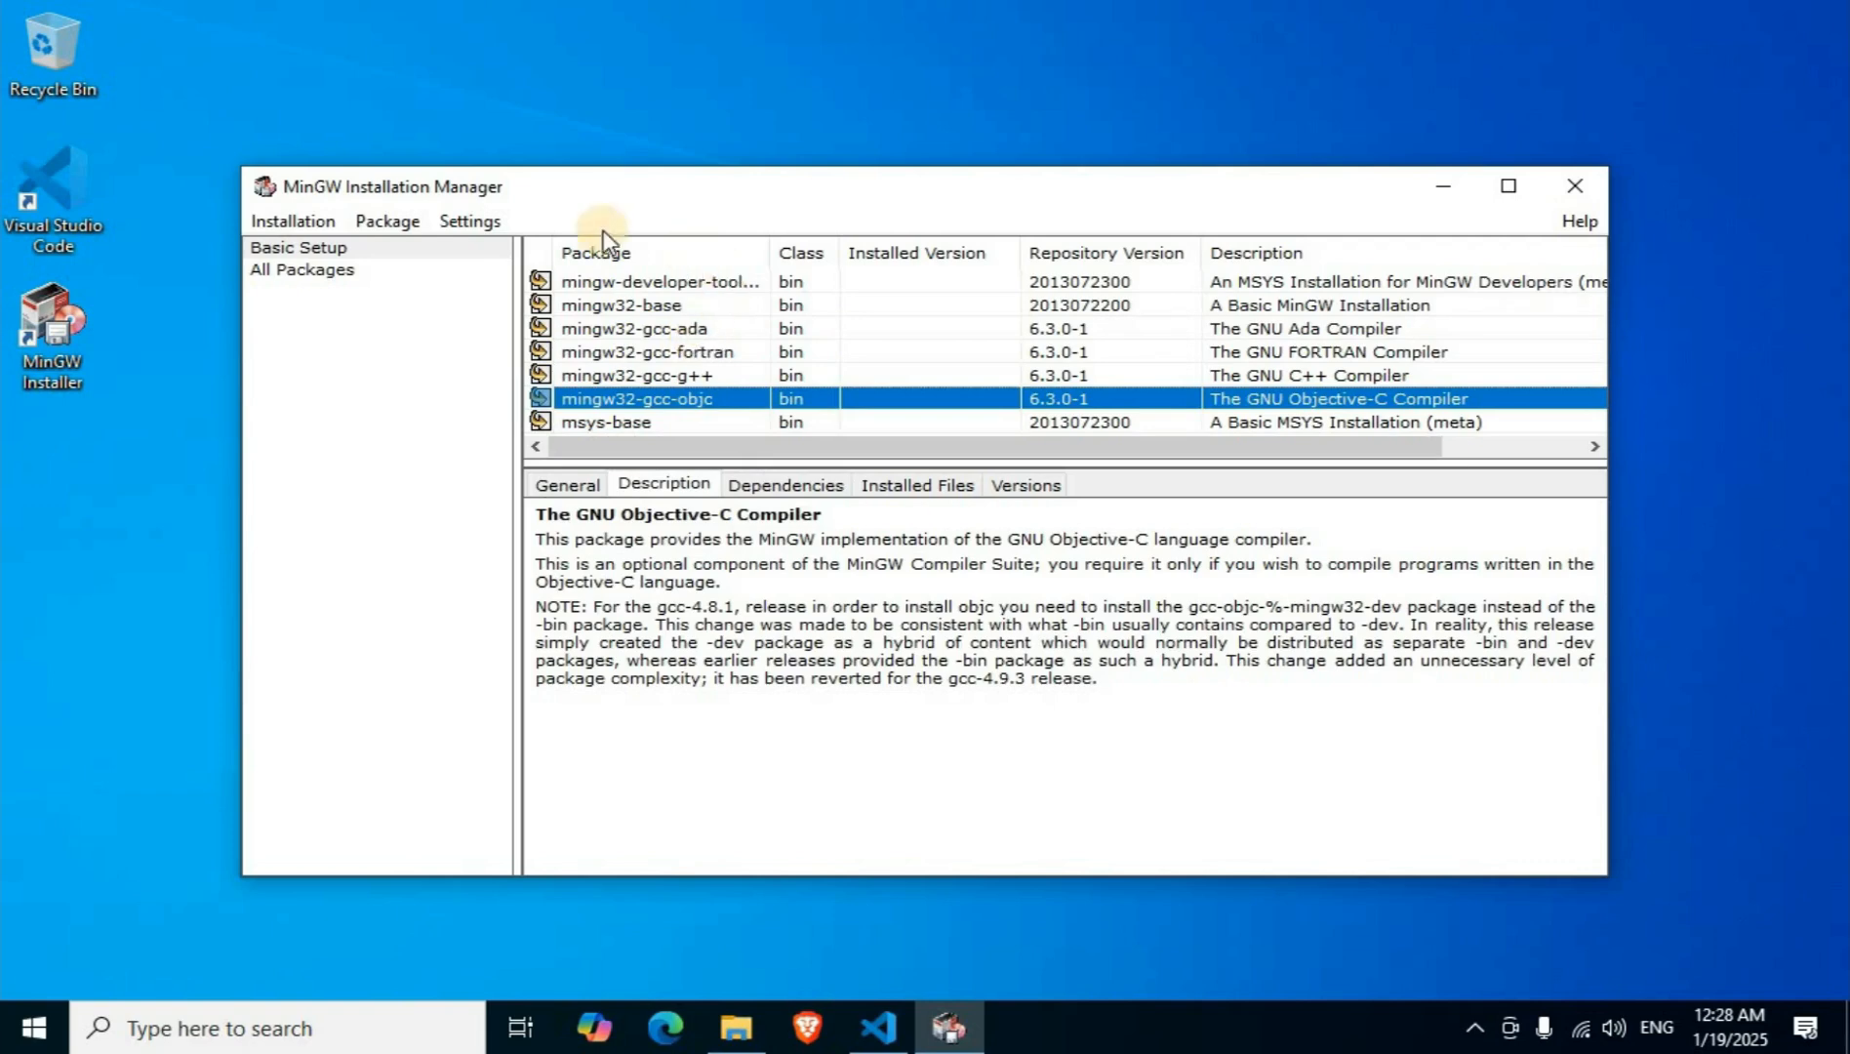
Apply the pending changes to install all marked MinGW packages.
click(291, 223)
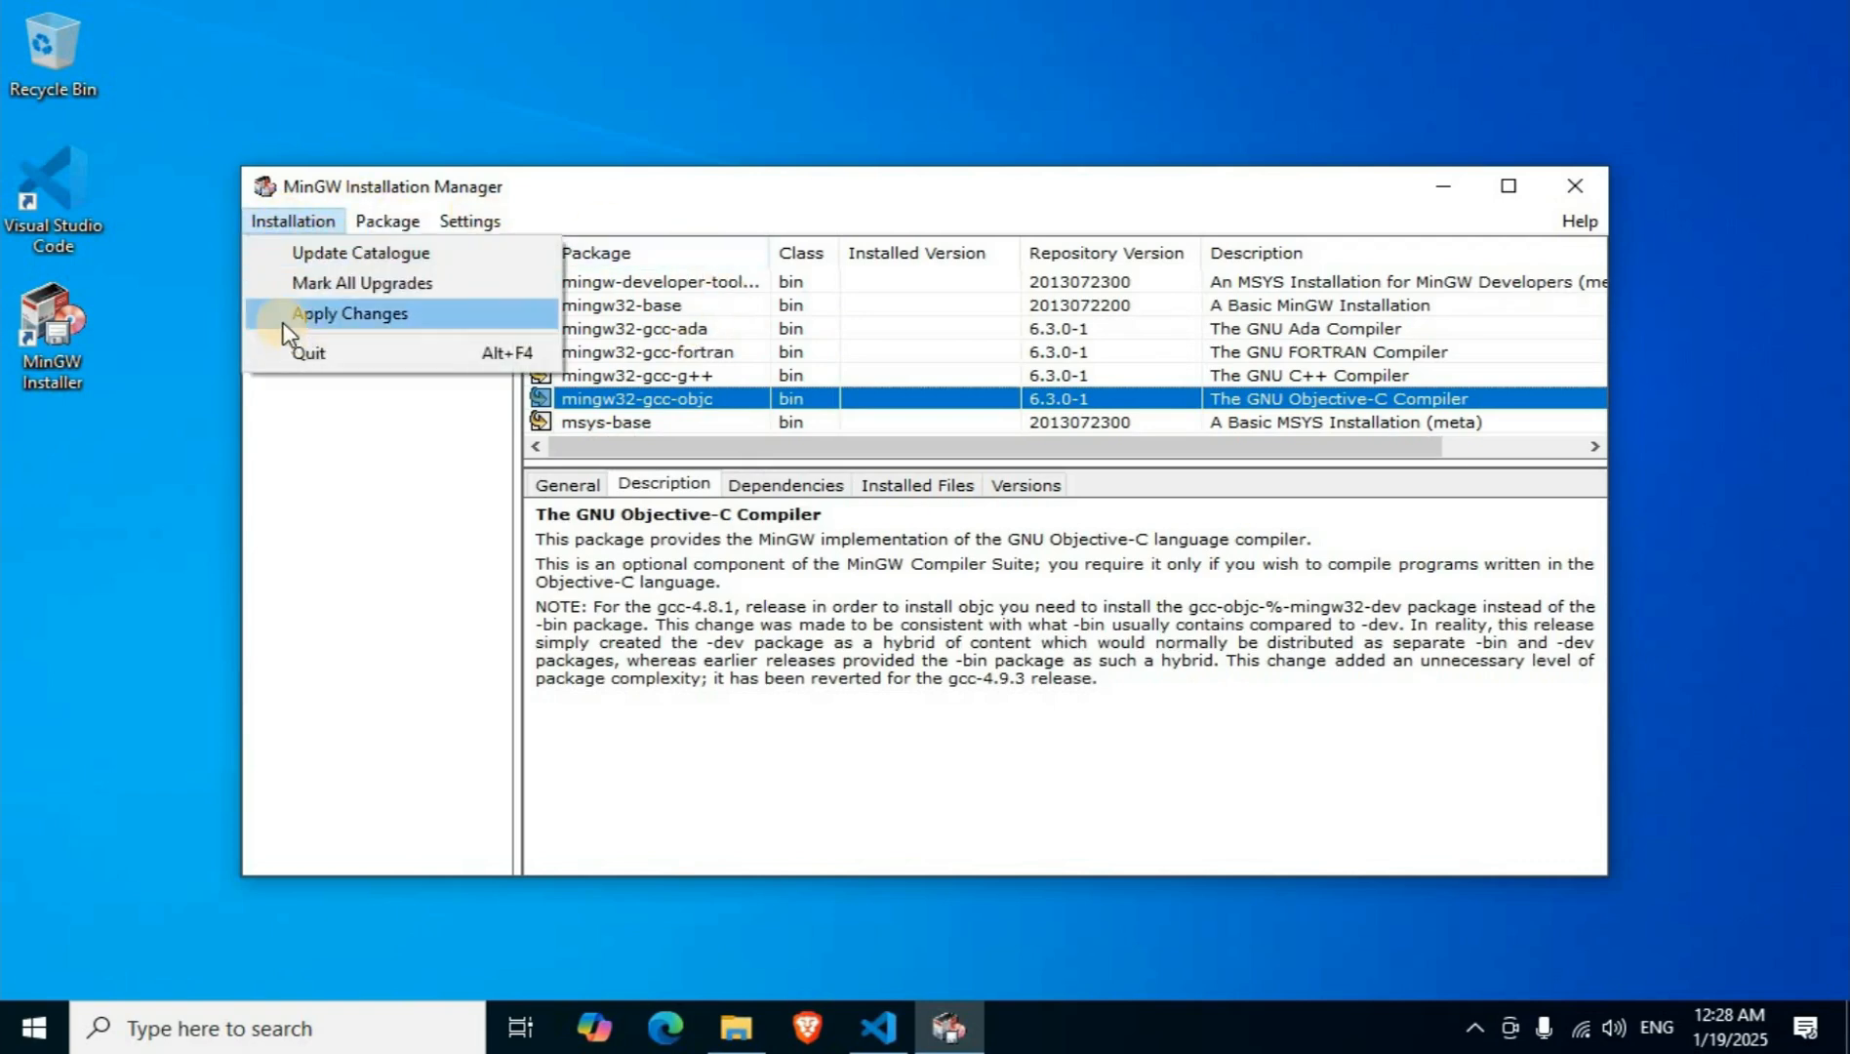
click(394, 315)
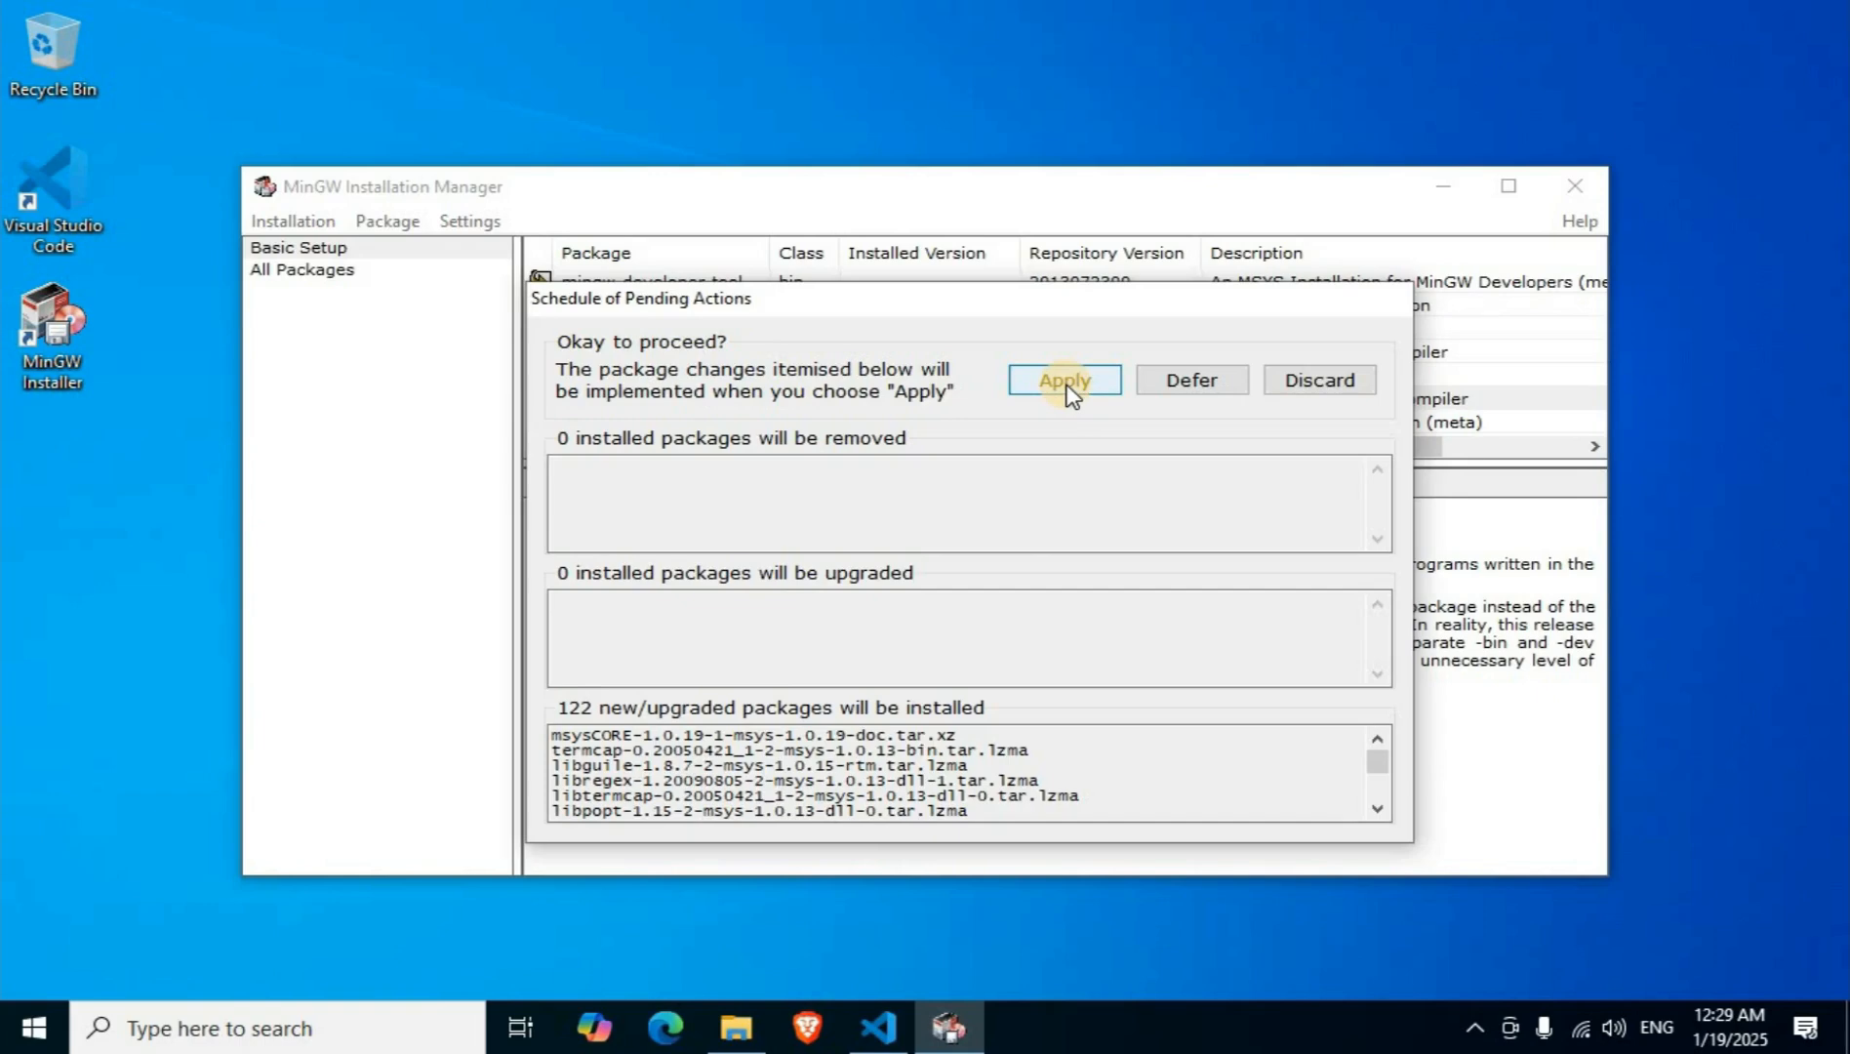
click(1068, 390)
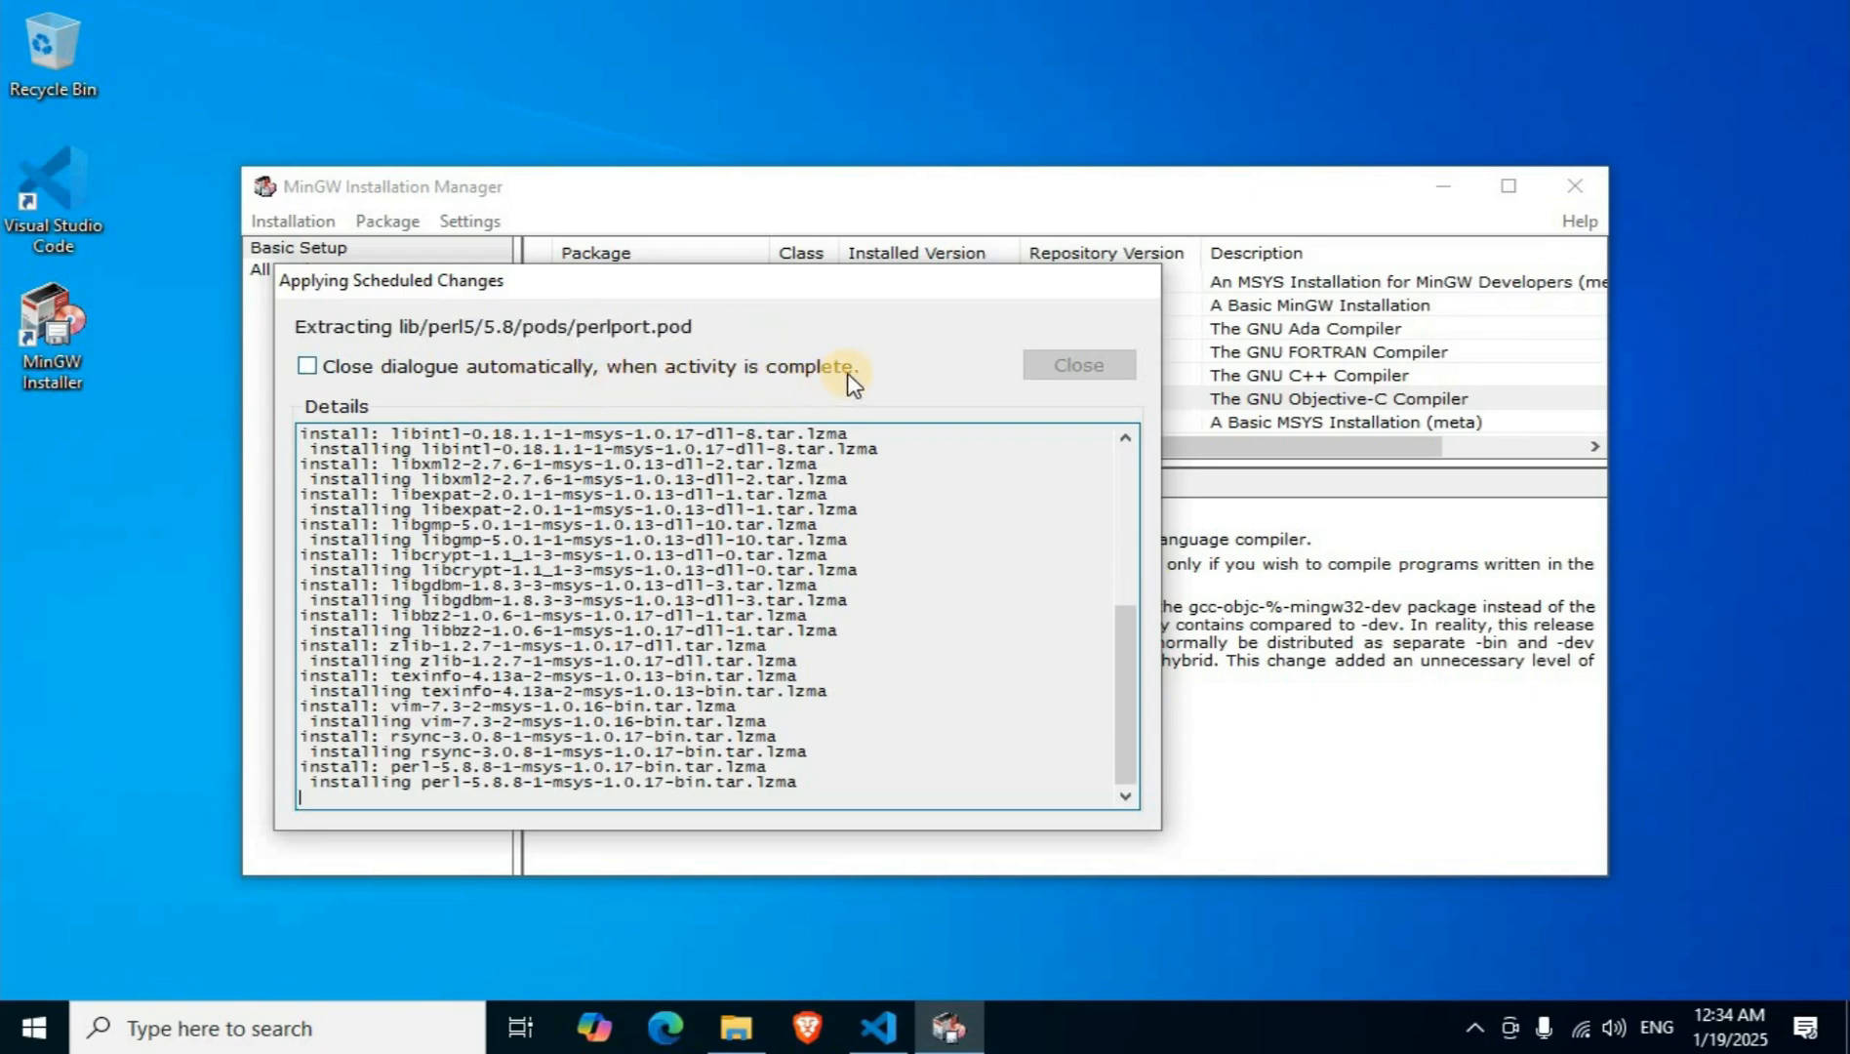
Set the package installation dialogue to close automatically when complete, and close the MinGW Installation Manager.
click(310, 367)
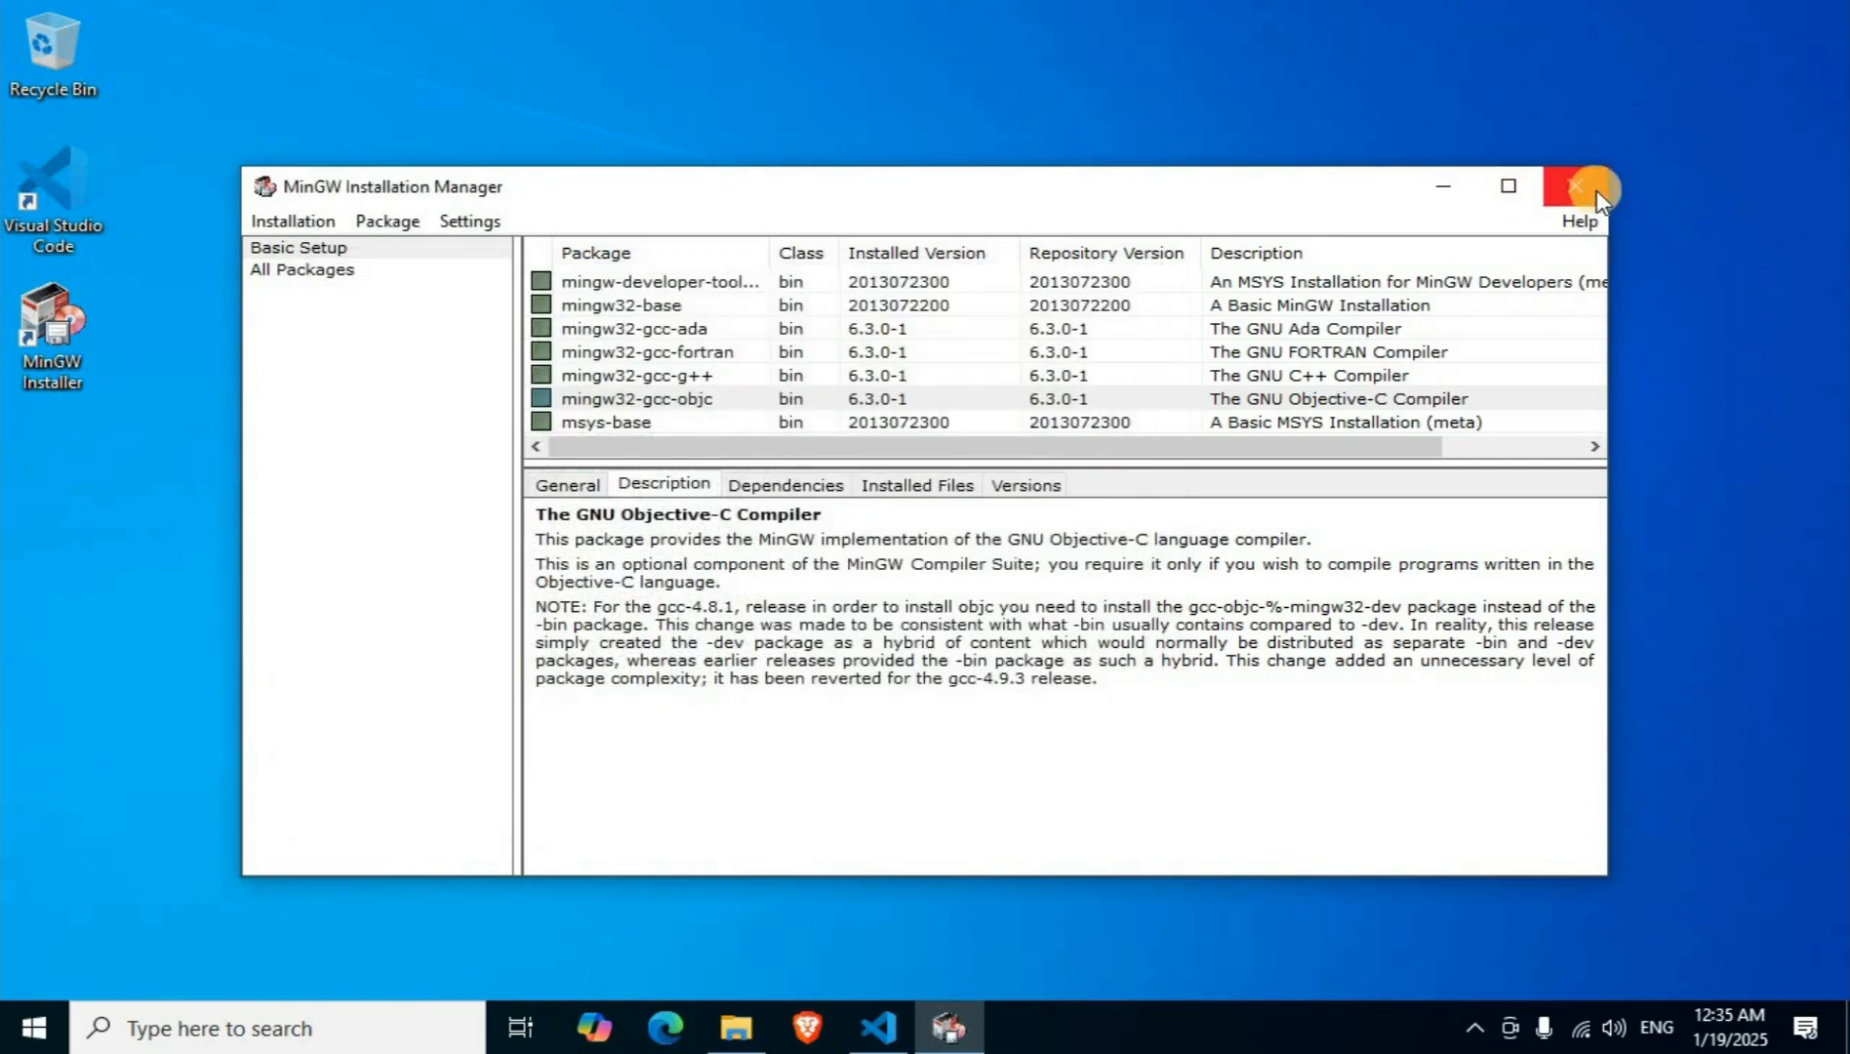
click(1591, 193)
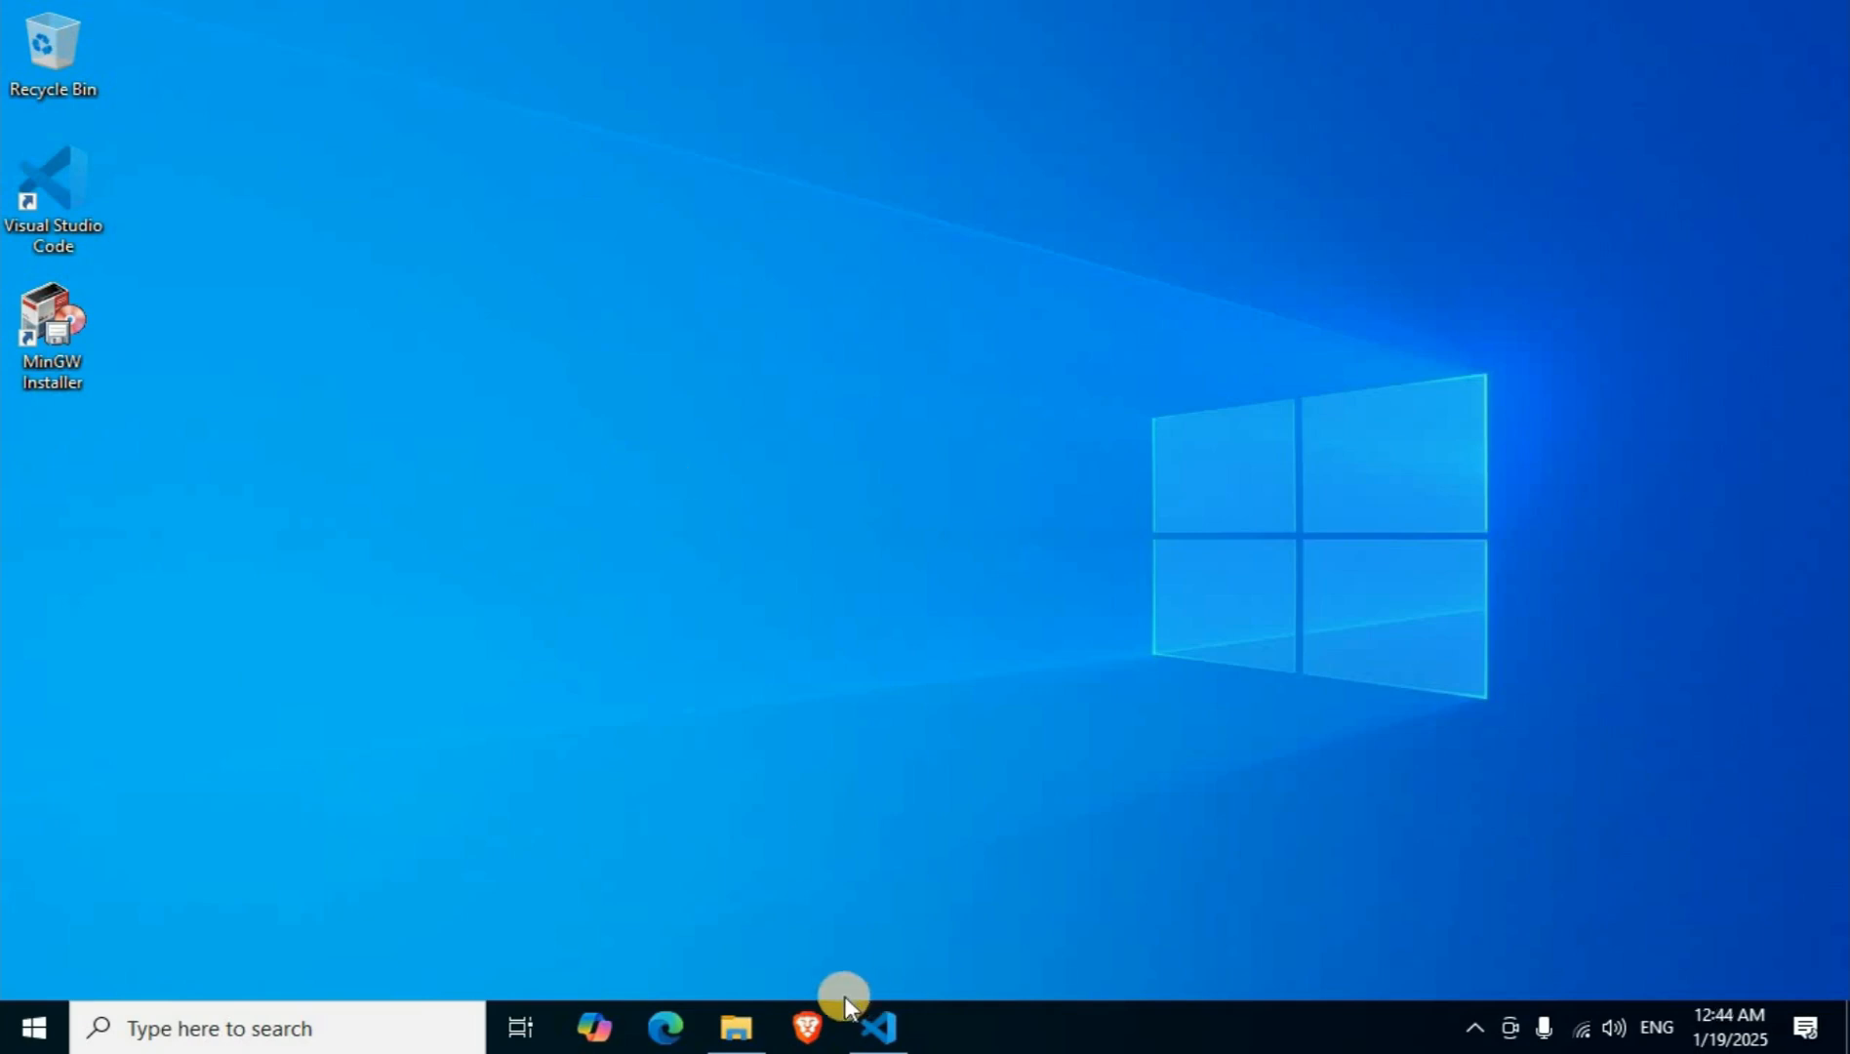
Copy the folder path C:\MinGW\bin from File Explorer and minimize the window.
click(737, 1027)
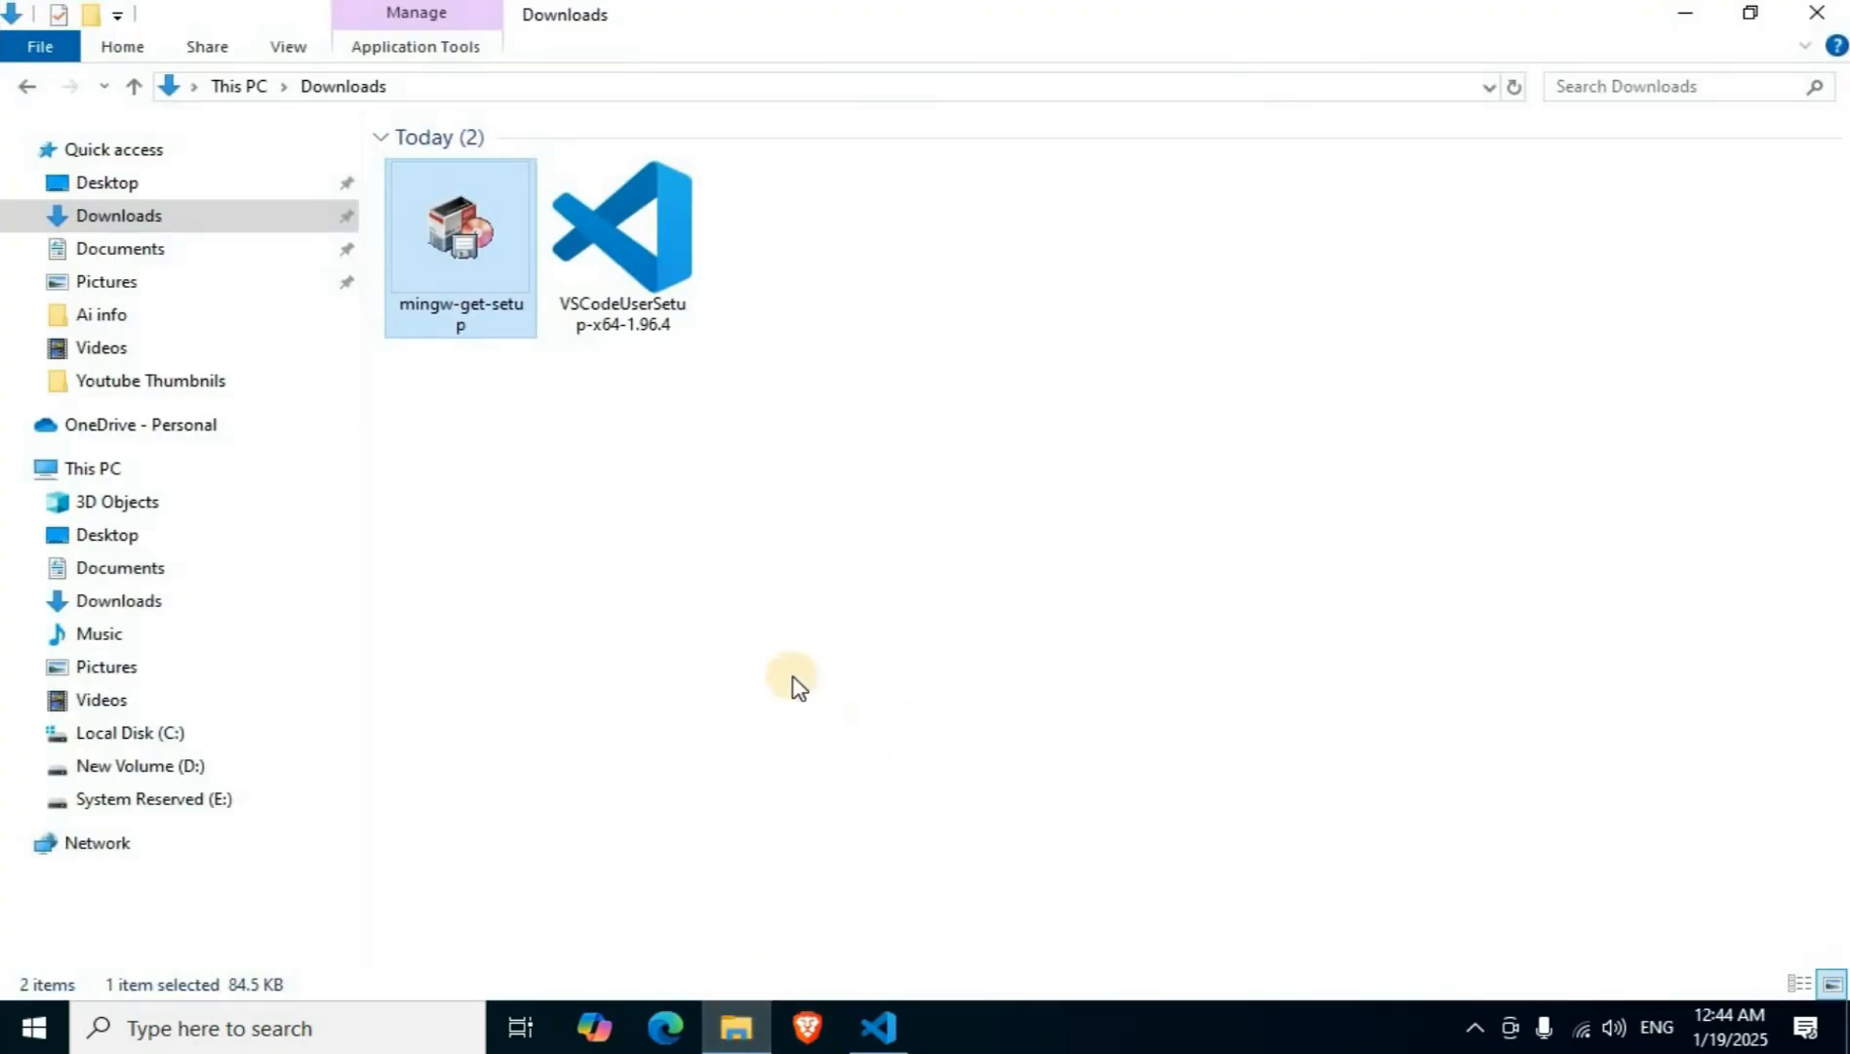
click(81, 477)
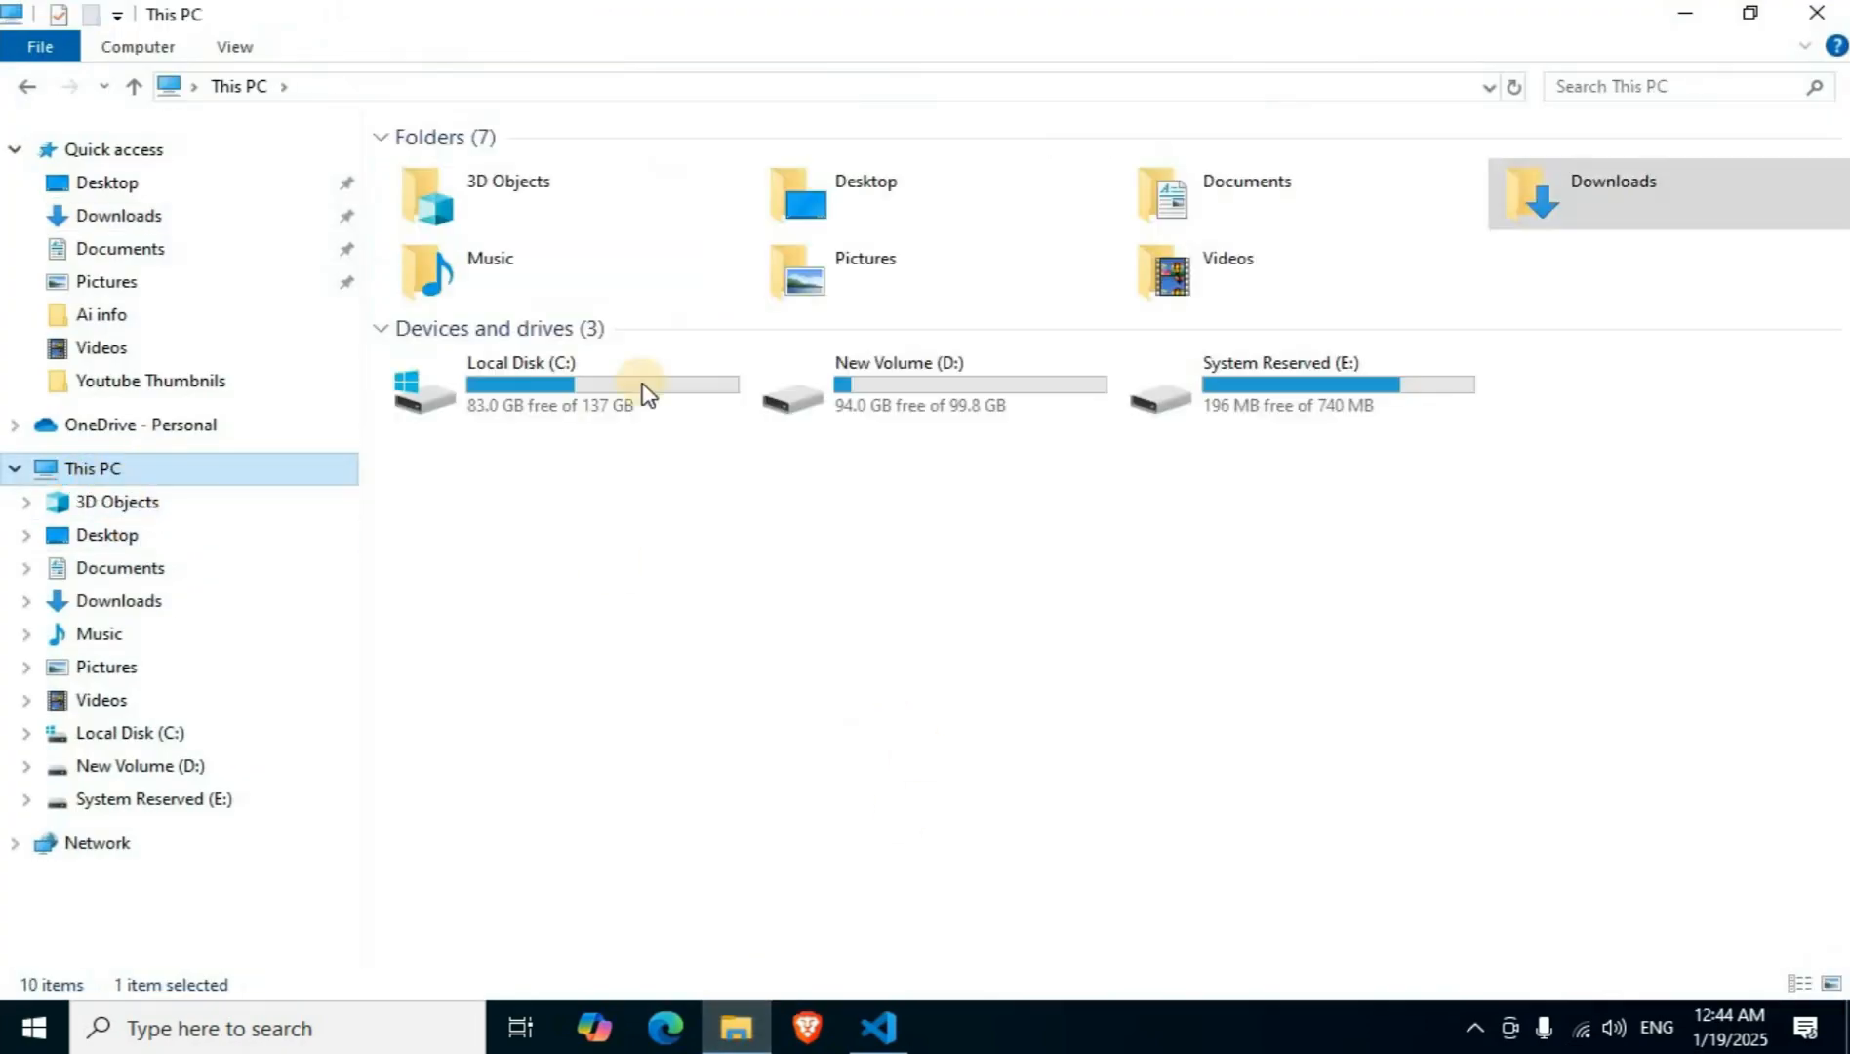
double_click(584, 378)
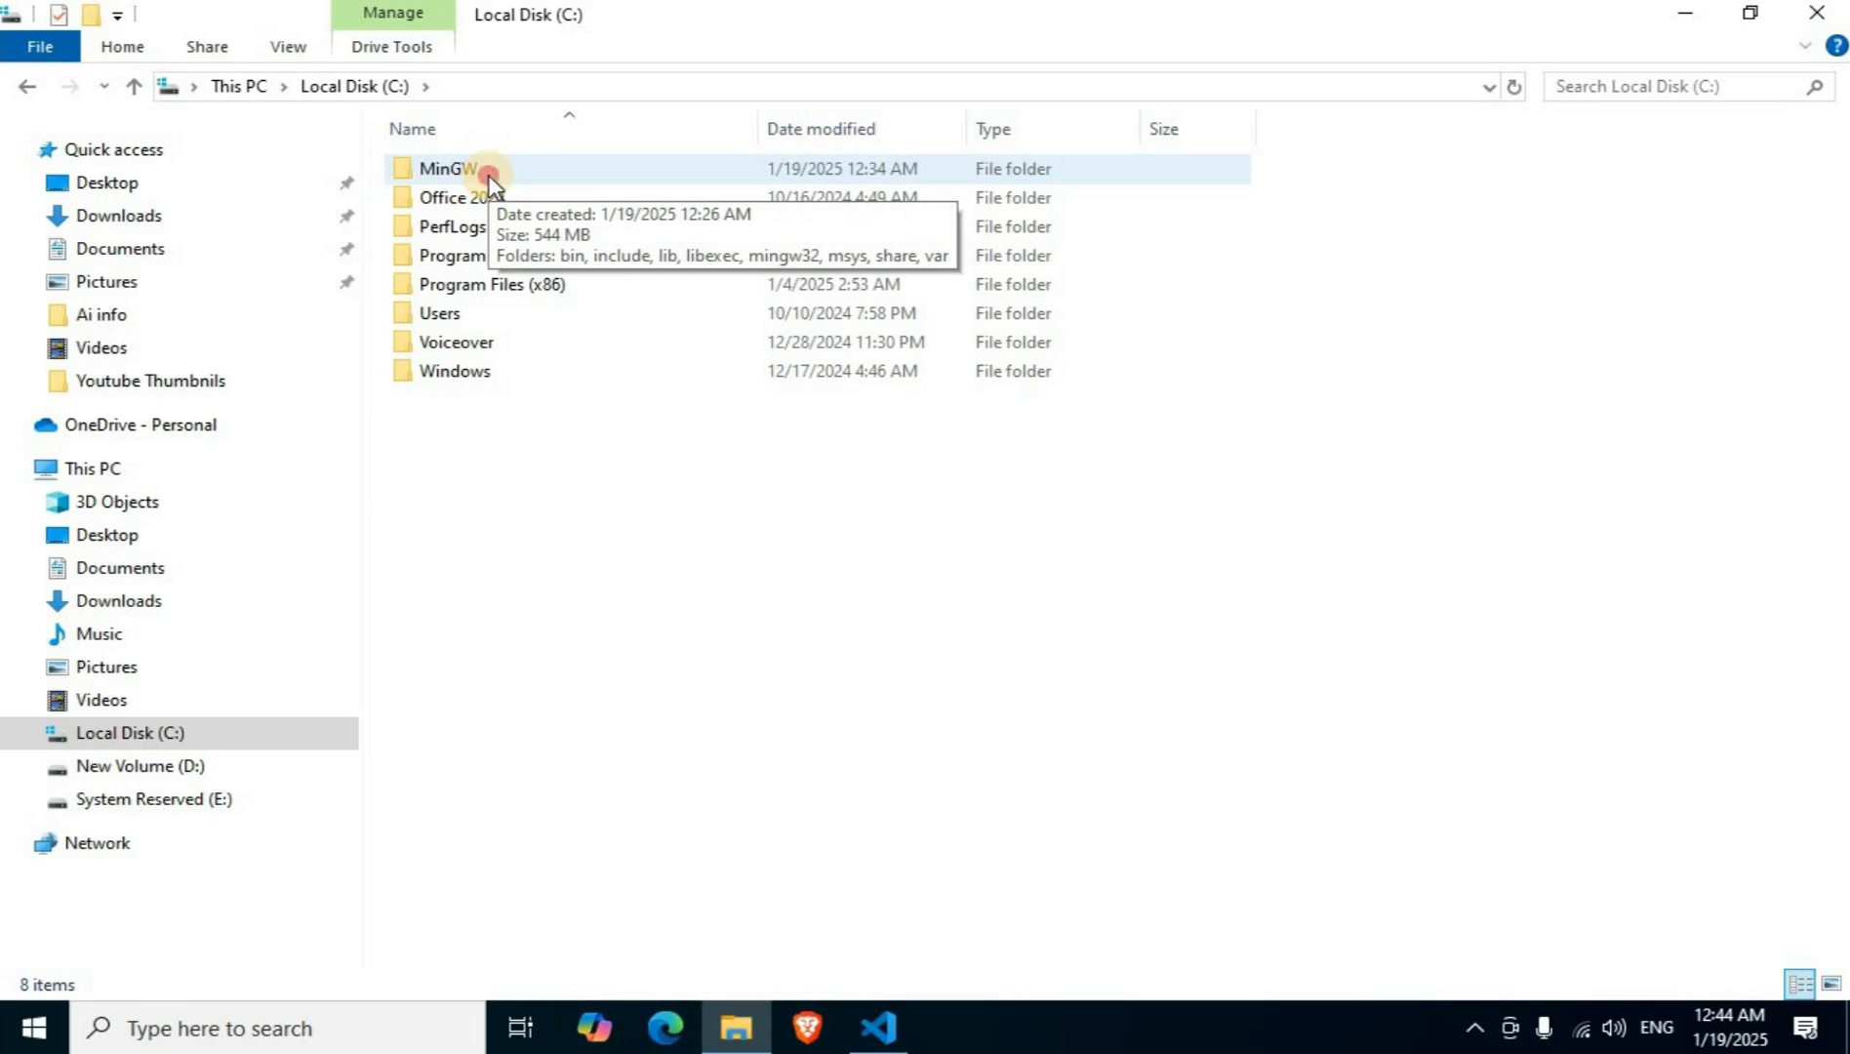
double_click(489, 174)
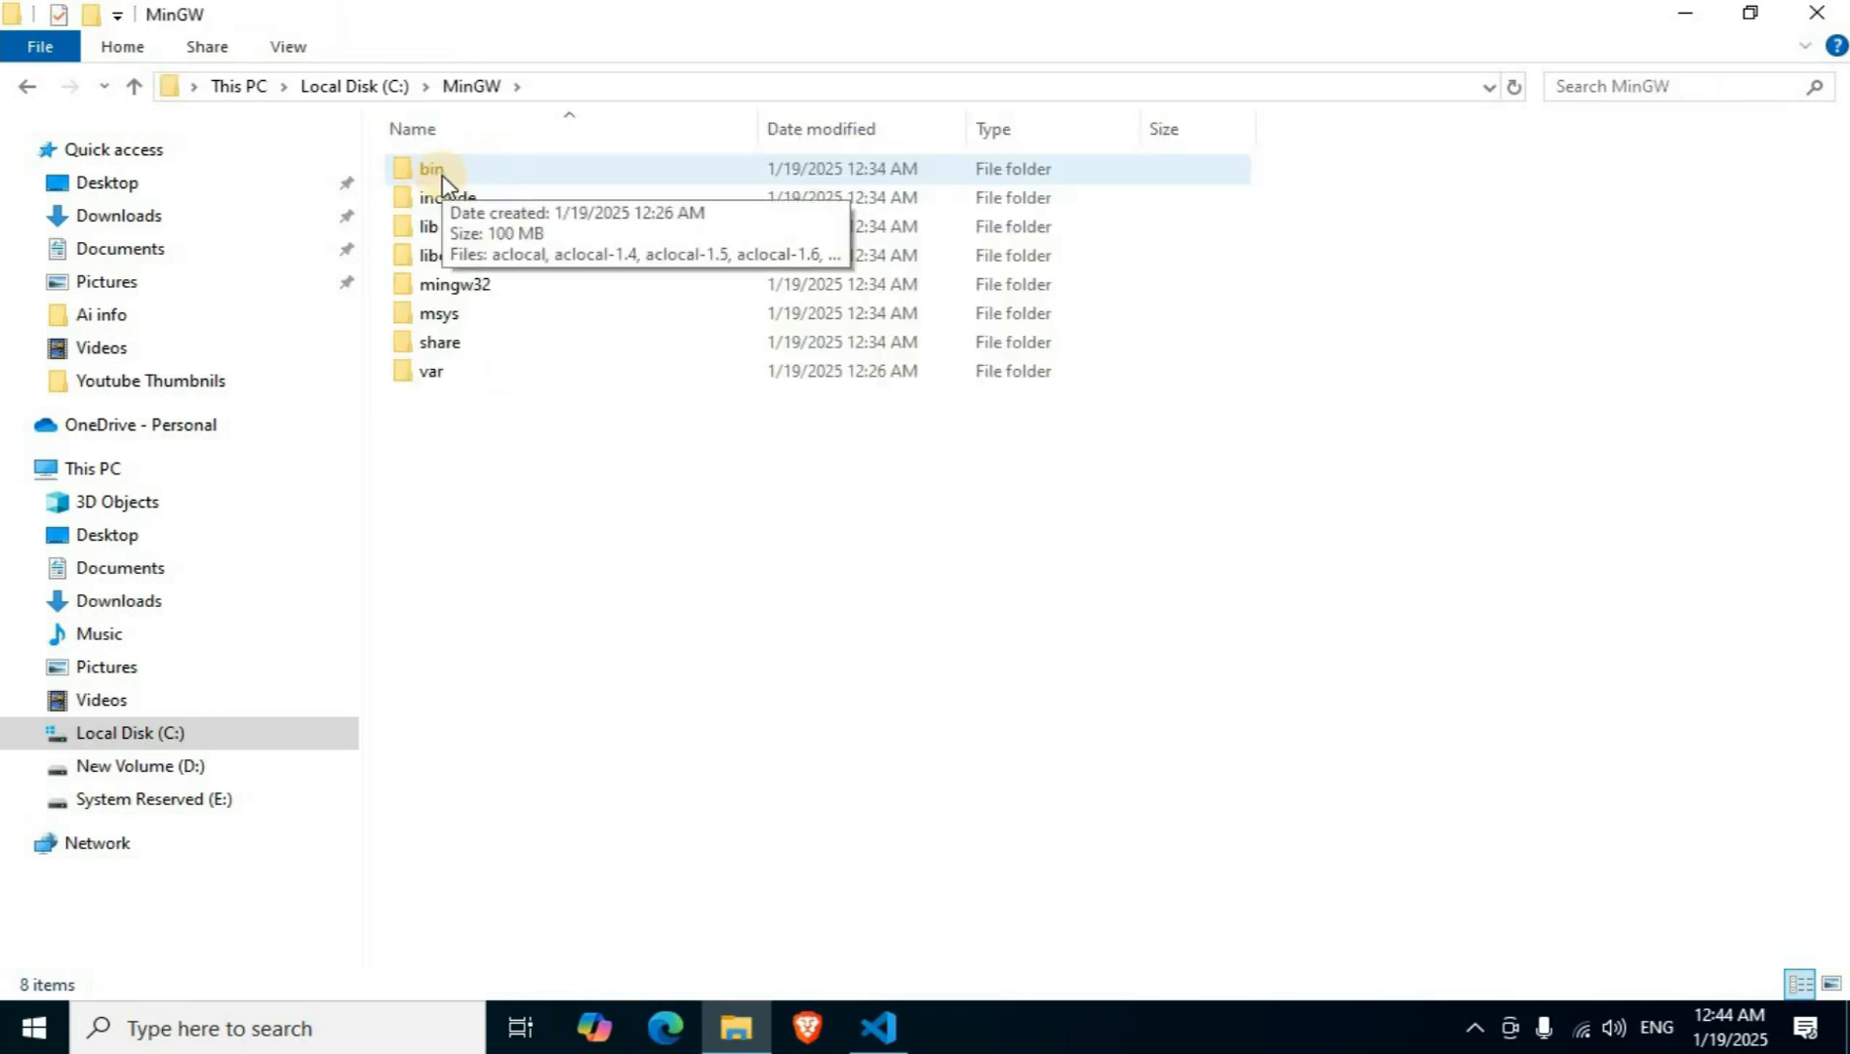
double_click(442, 175)
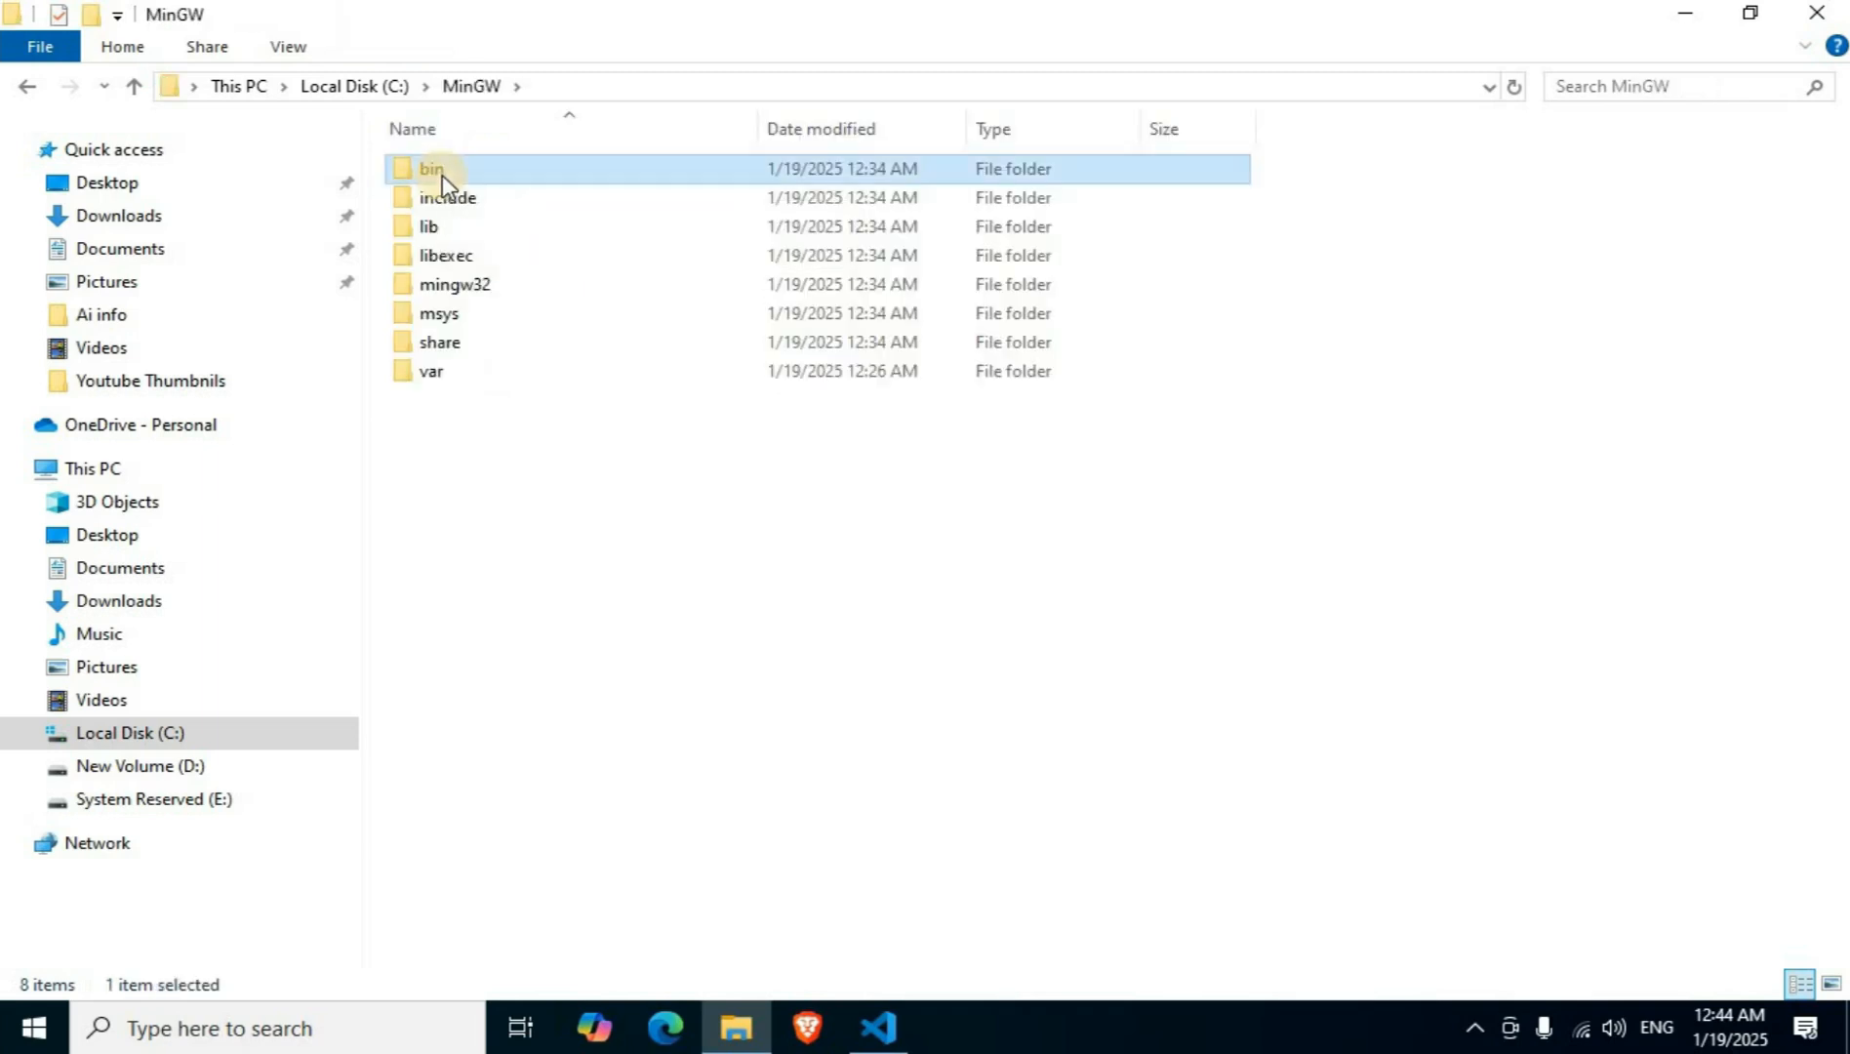
click(612, 90)
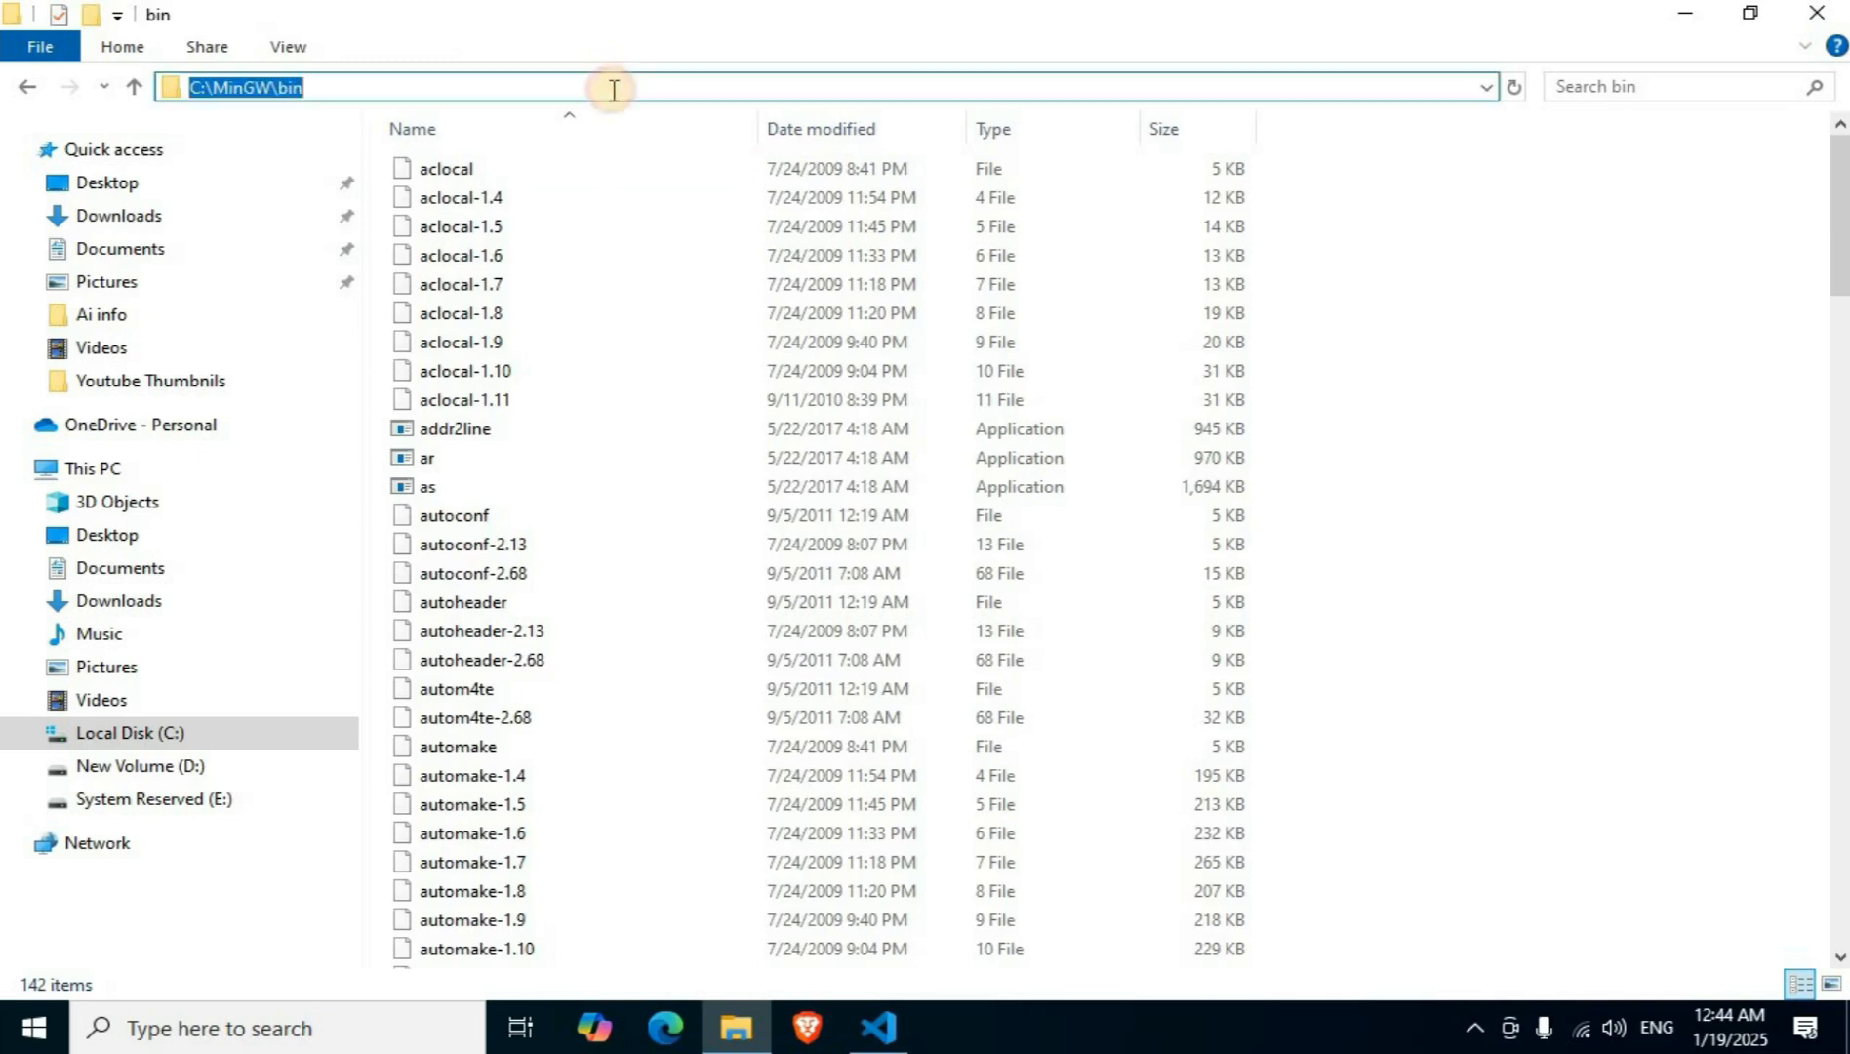
right_click(230, 87)
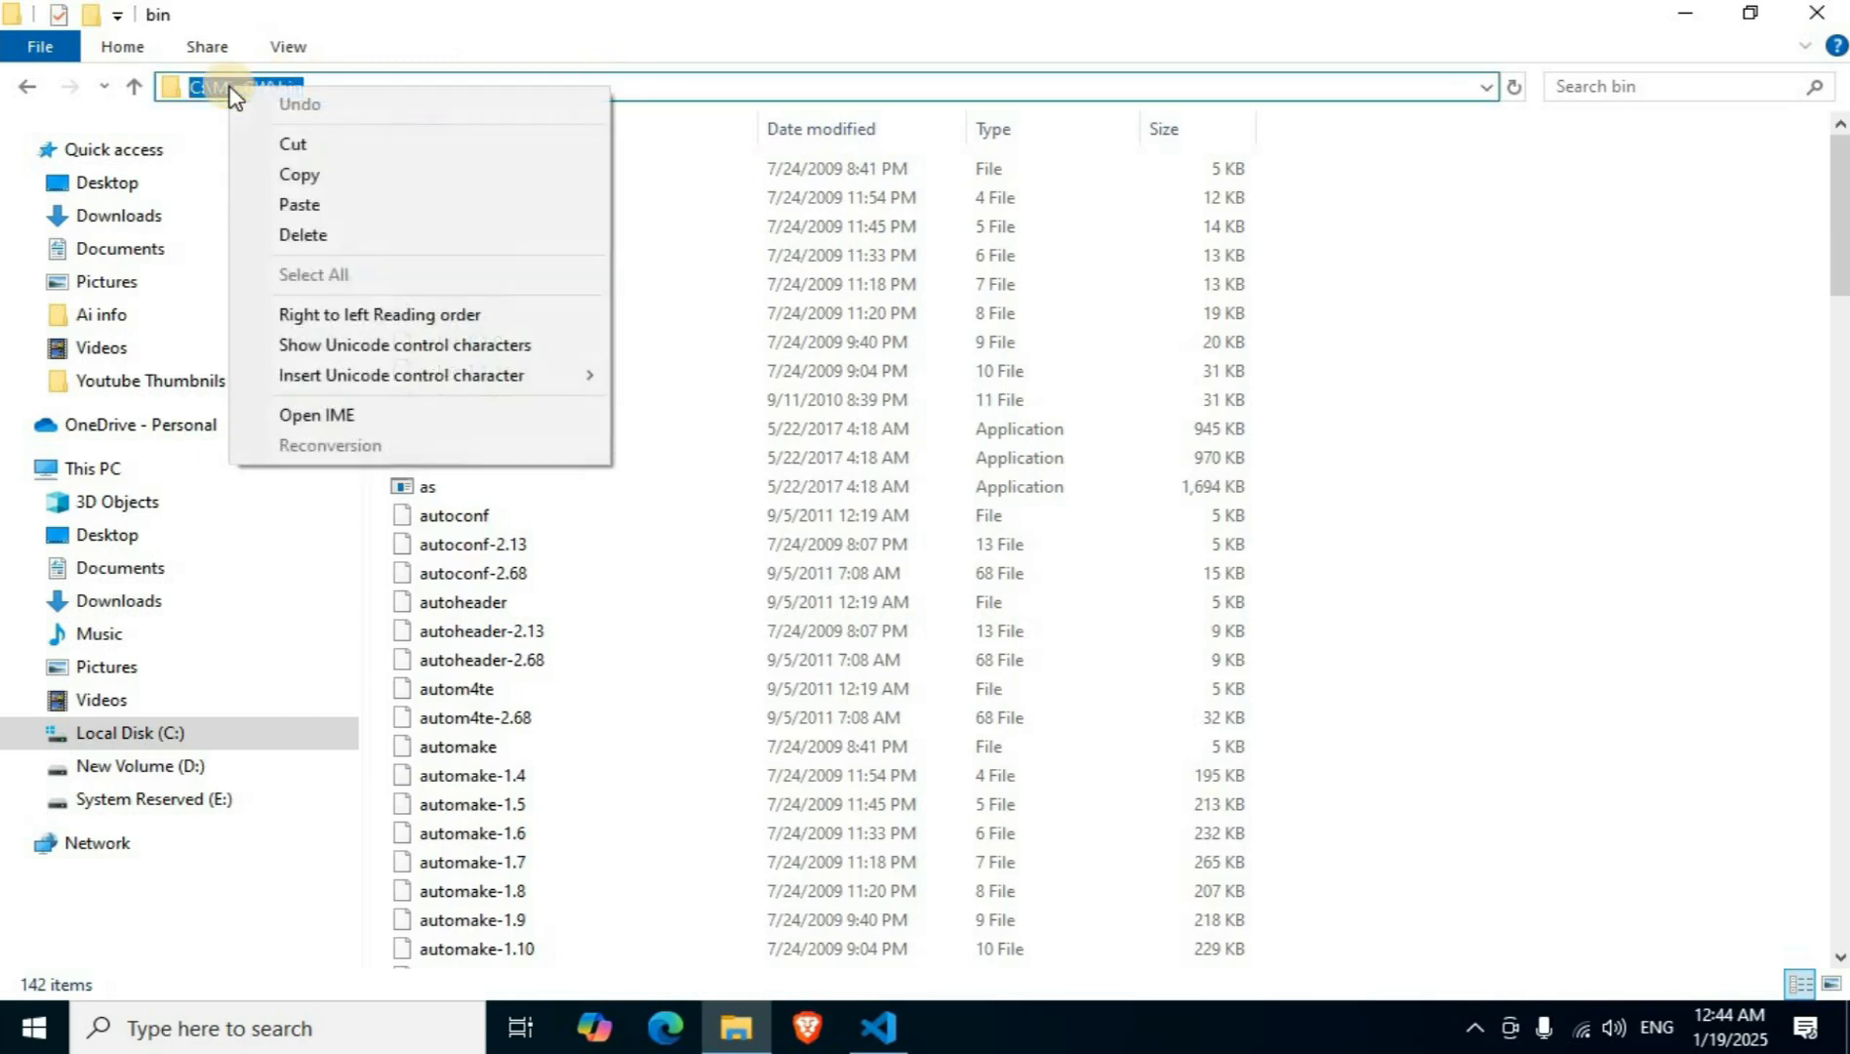
click(313, 180)
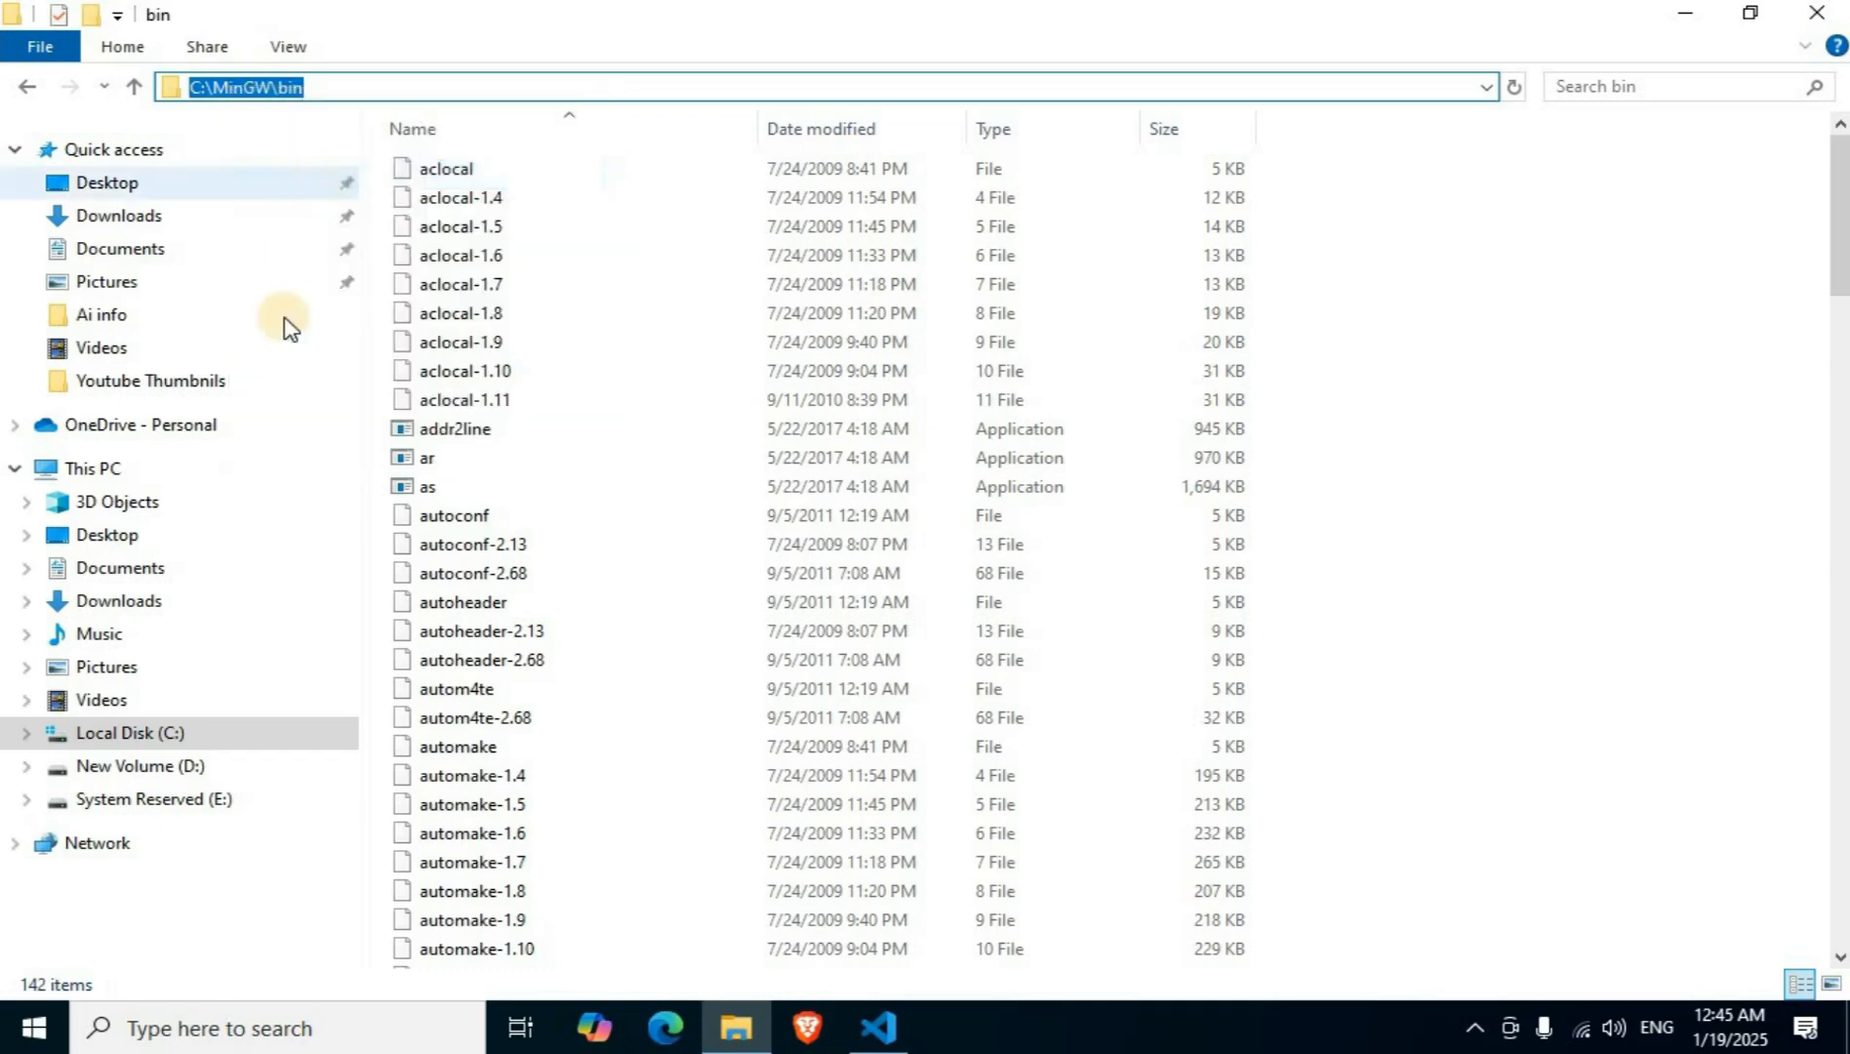
click(1686, 26)
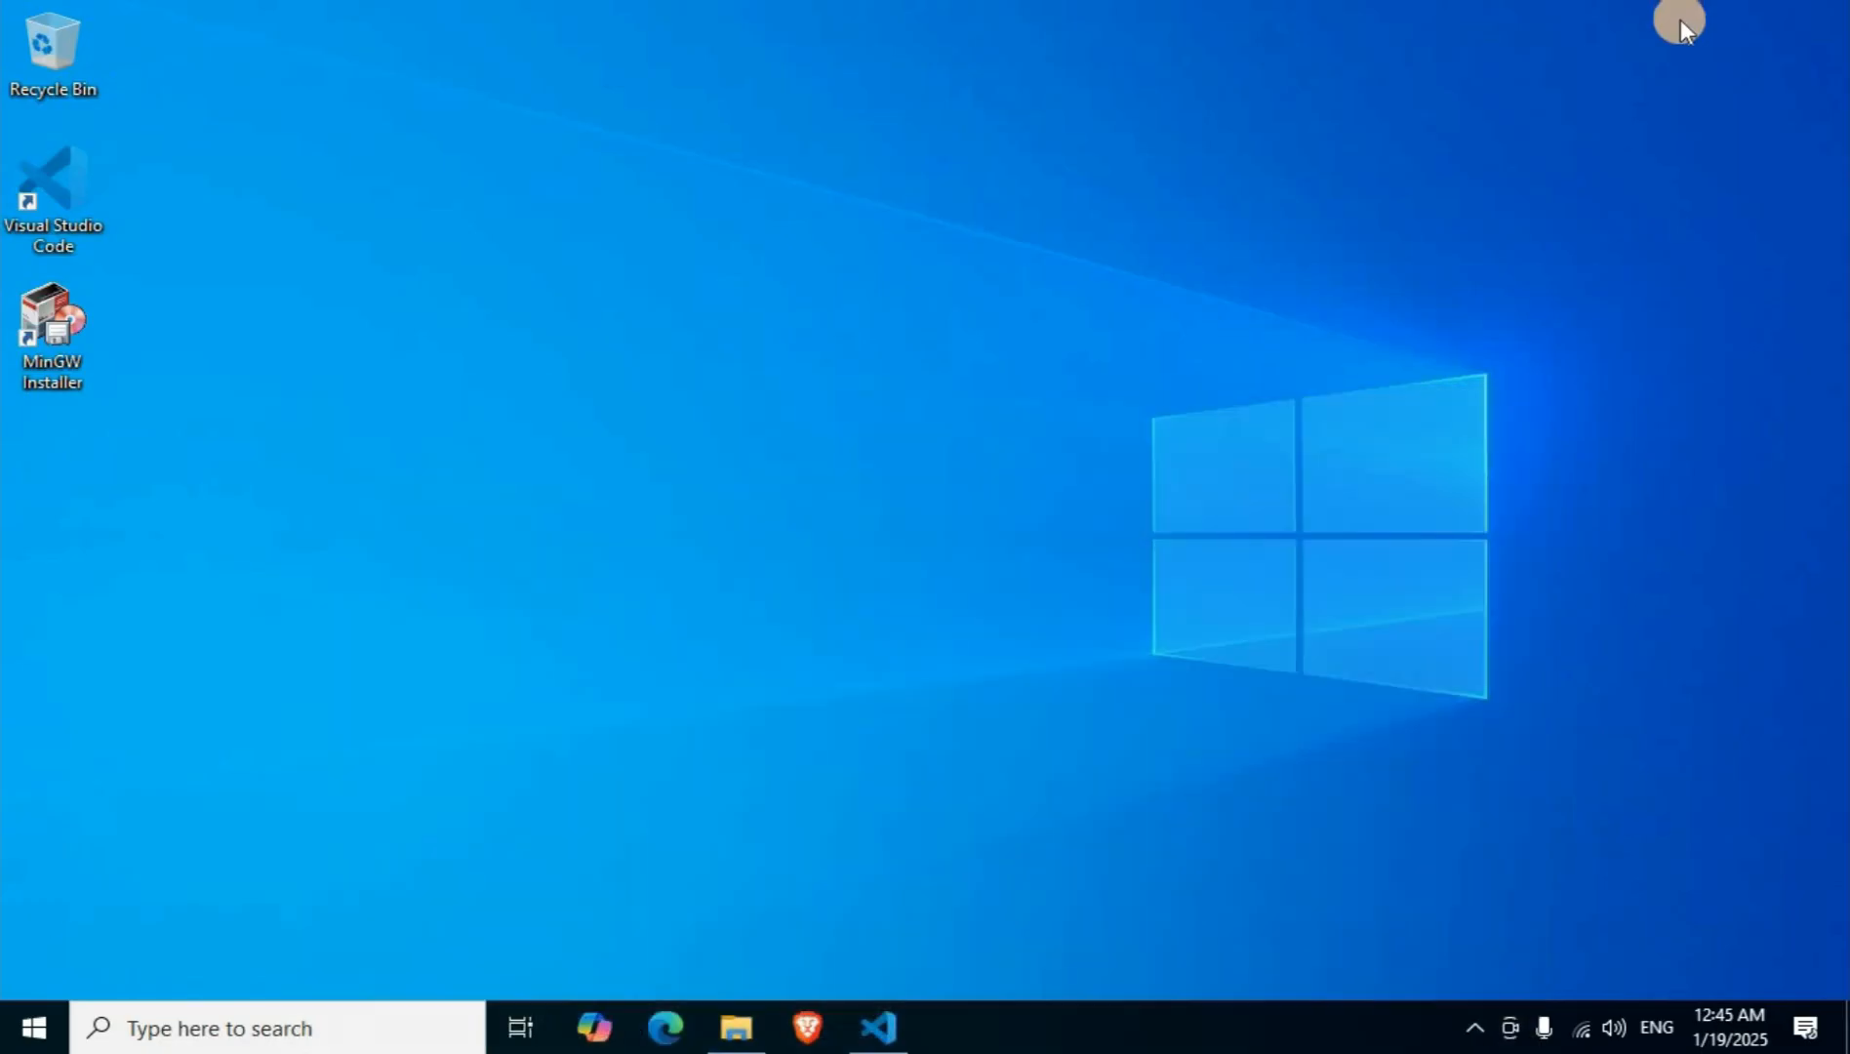
Search Windows for "edit" to open the system environment variables settings, and bring up the Environment Variables dialog.
click(159, 1032)
text(edit)
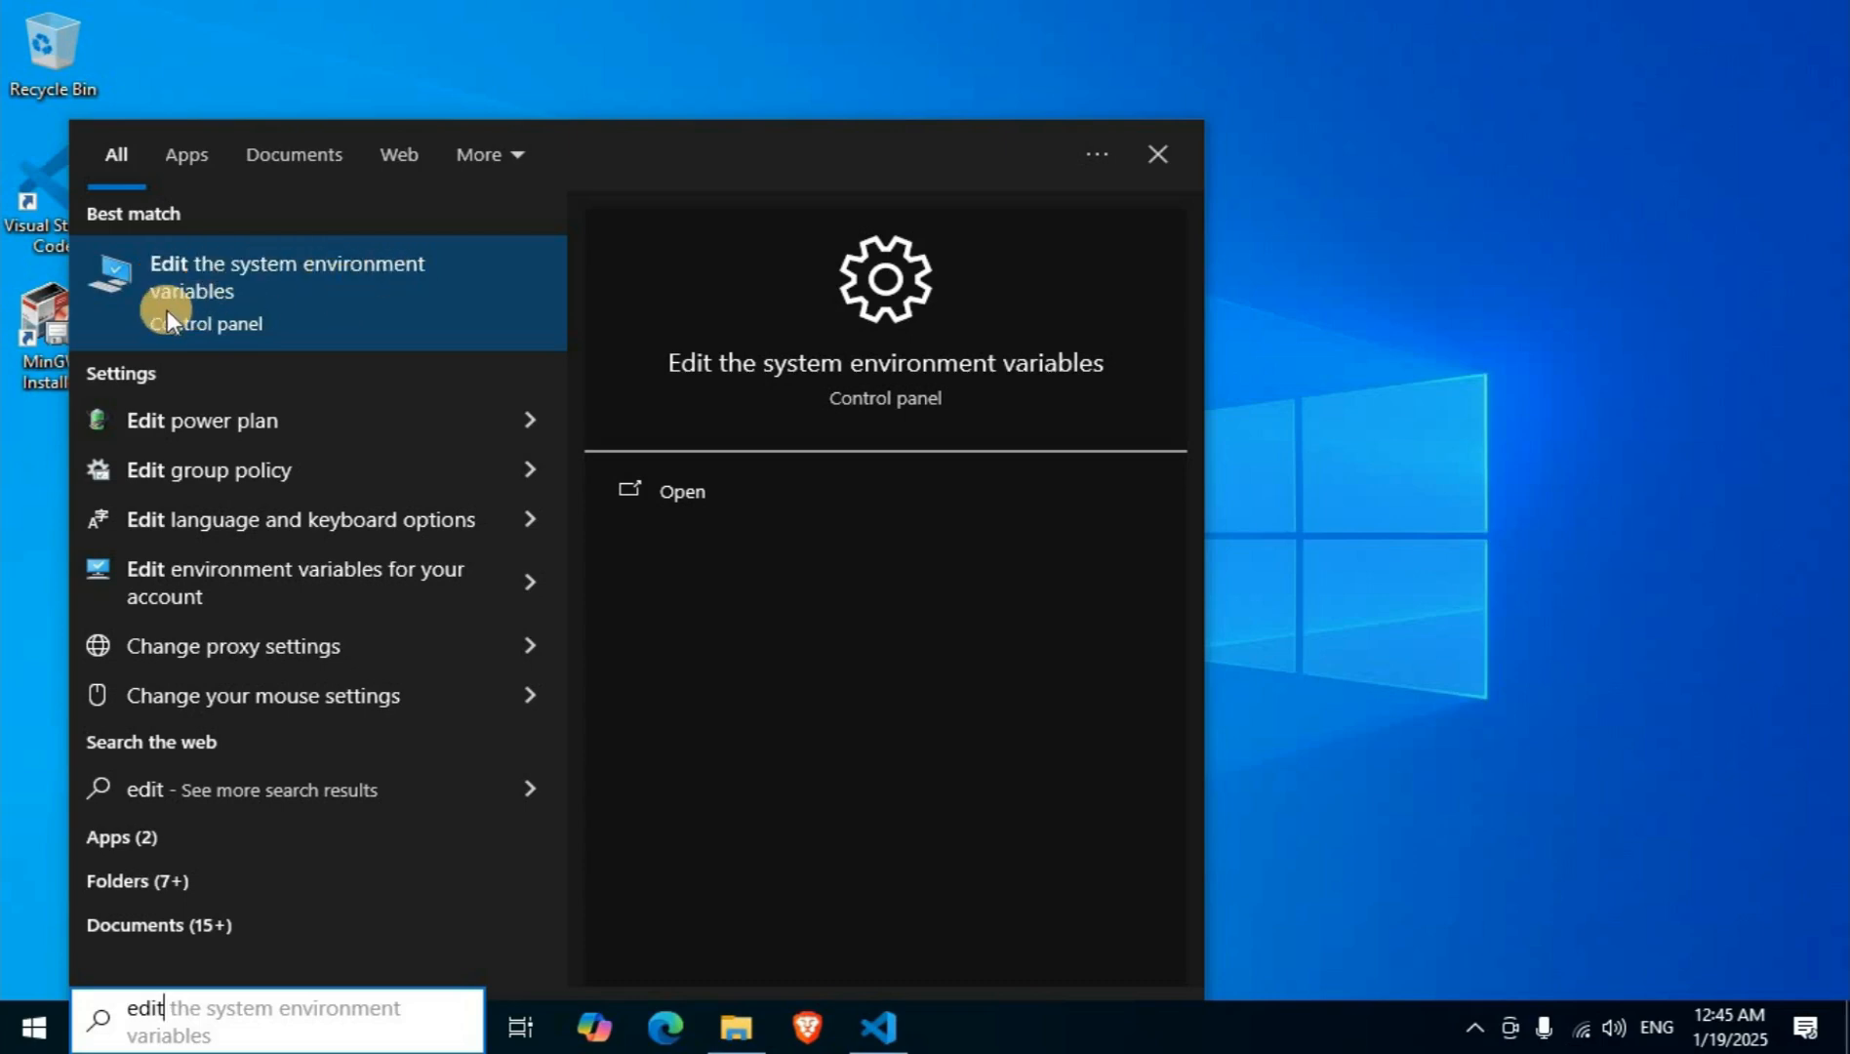
click(333, 291)
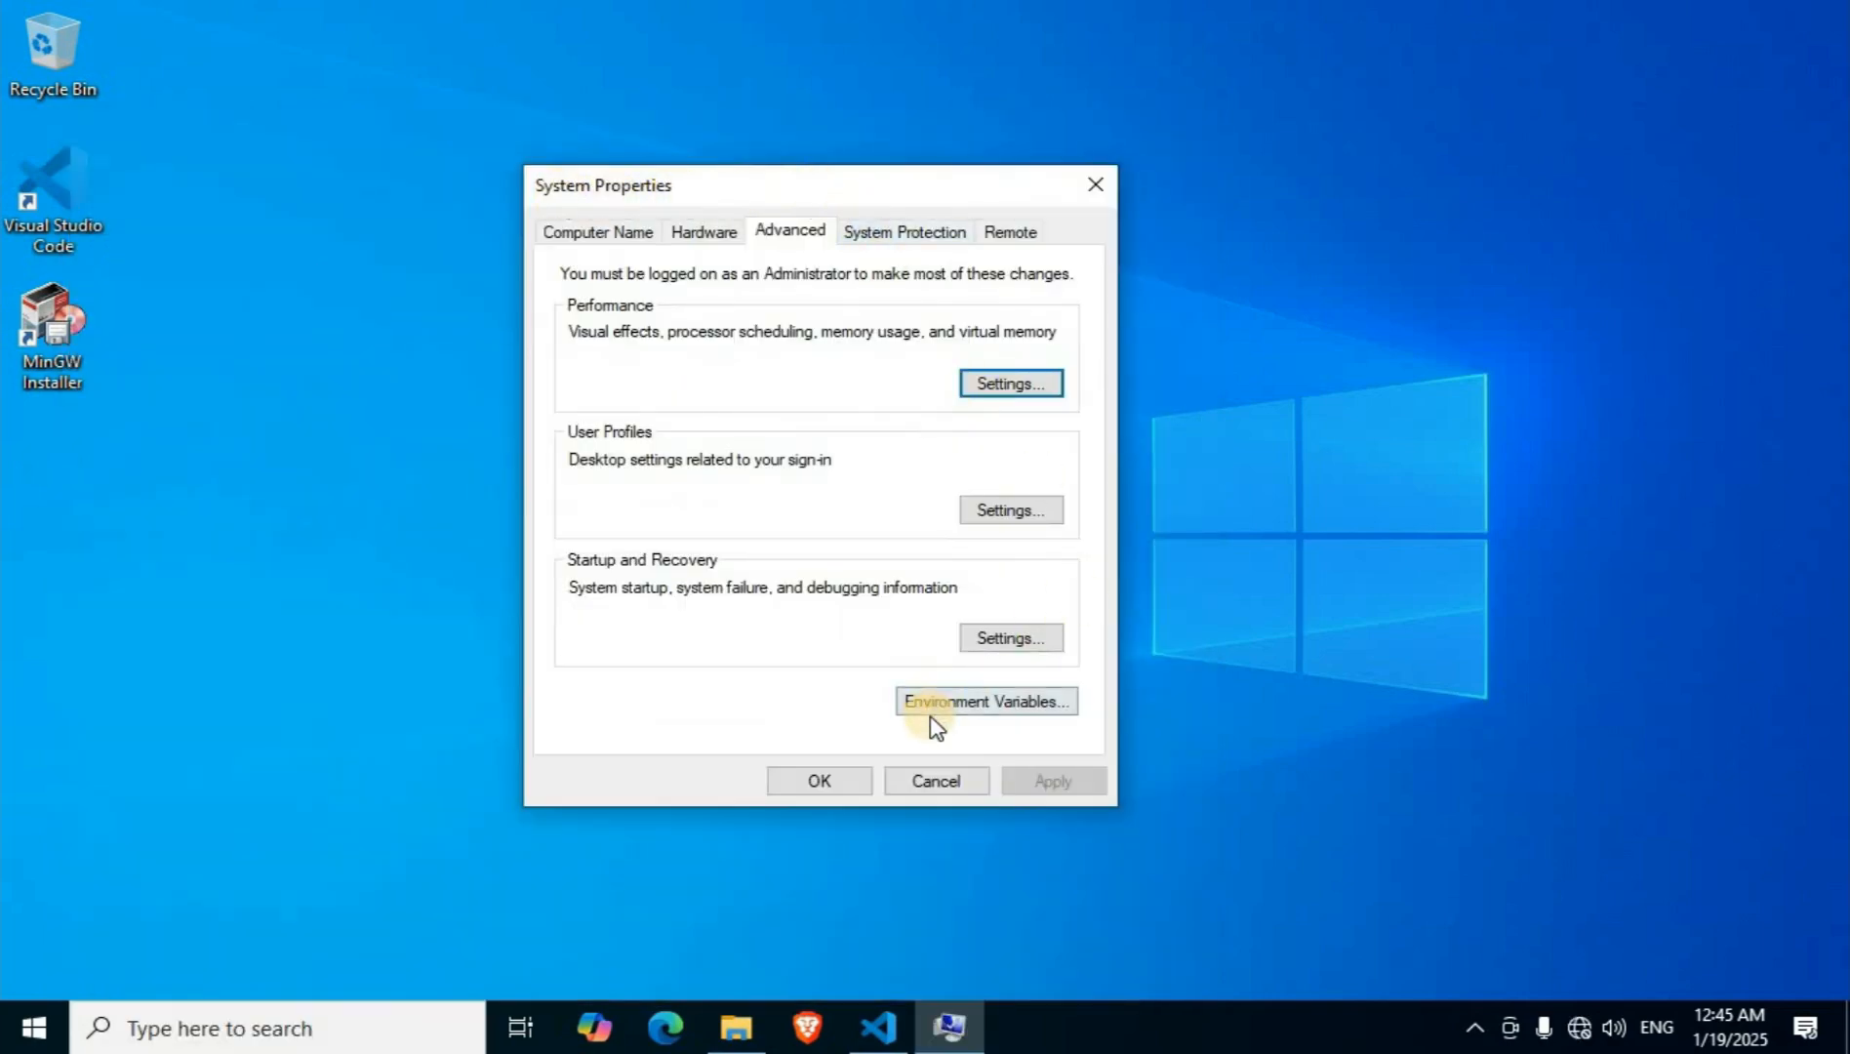
click(992, 714)
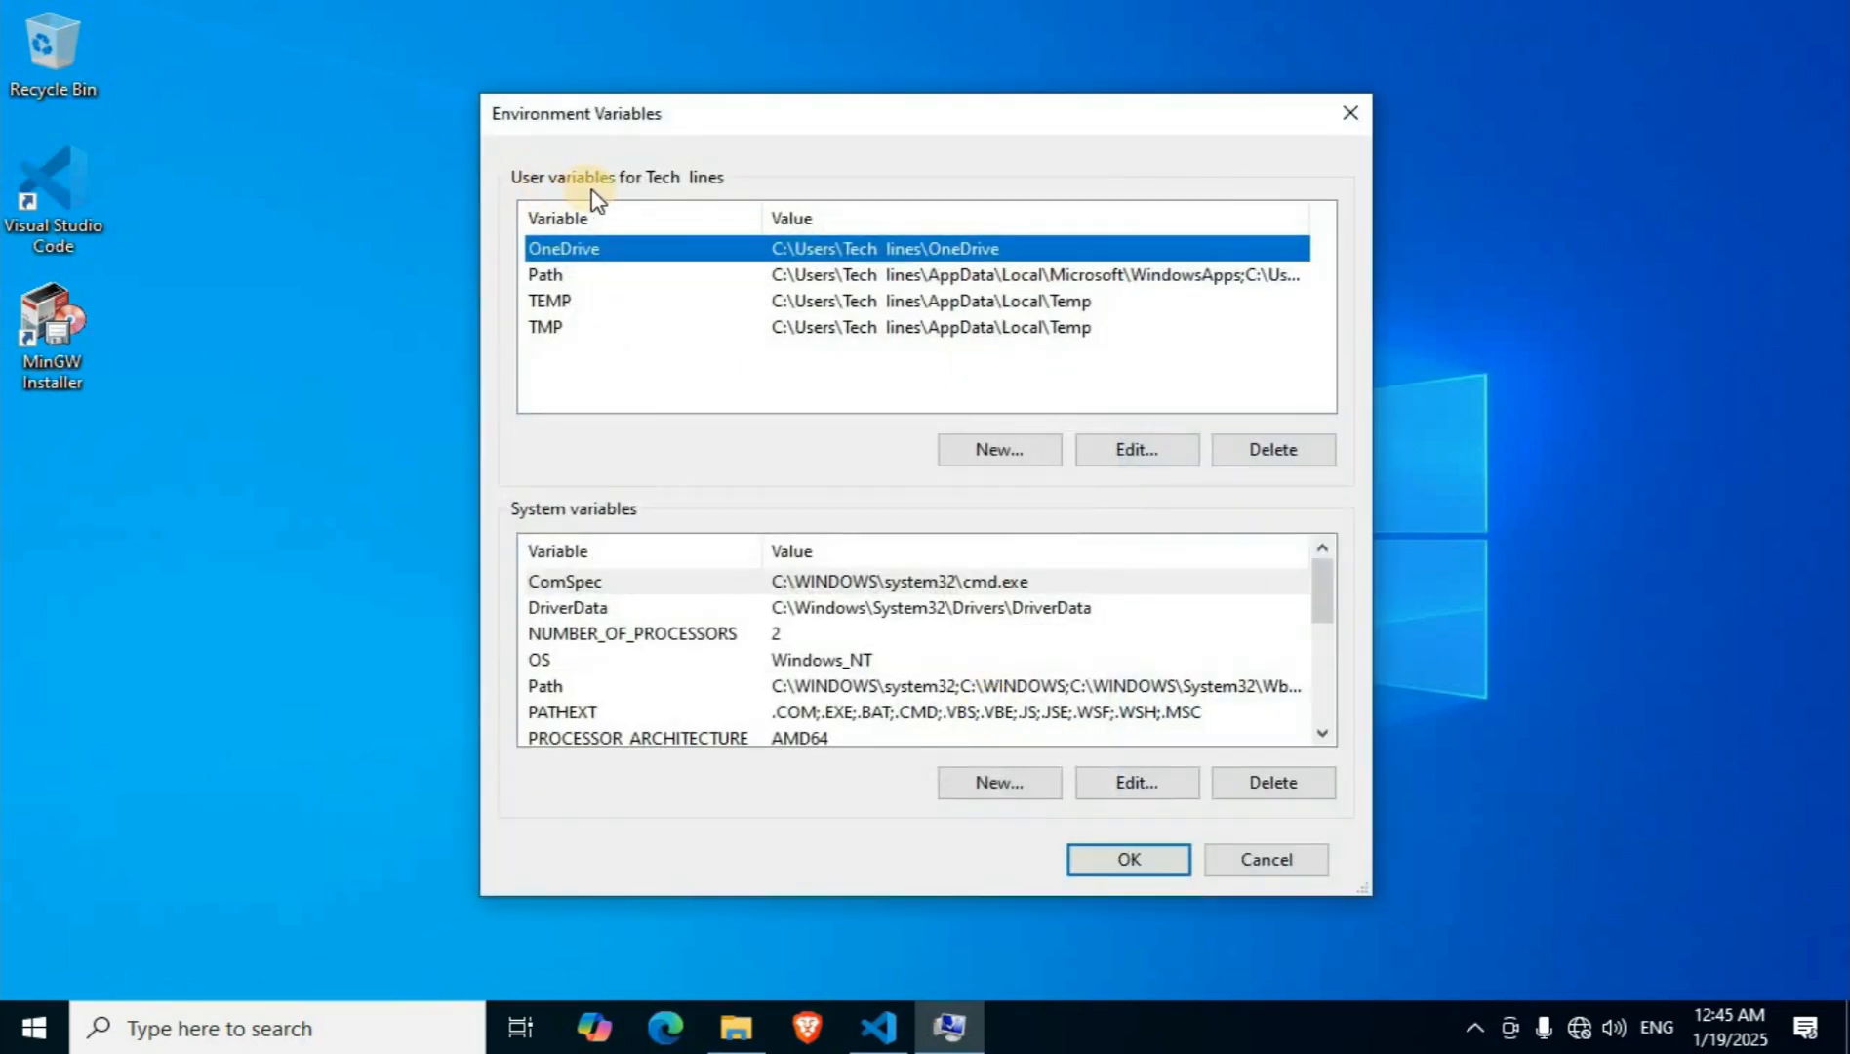
Add the copied C:\MinGW\bin path as a new entry in the user Path variable.
click(559, 309)
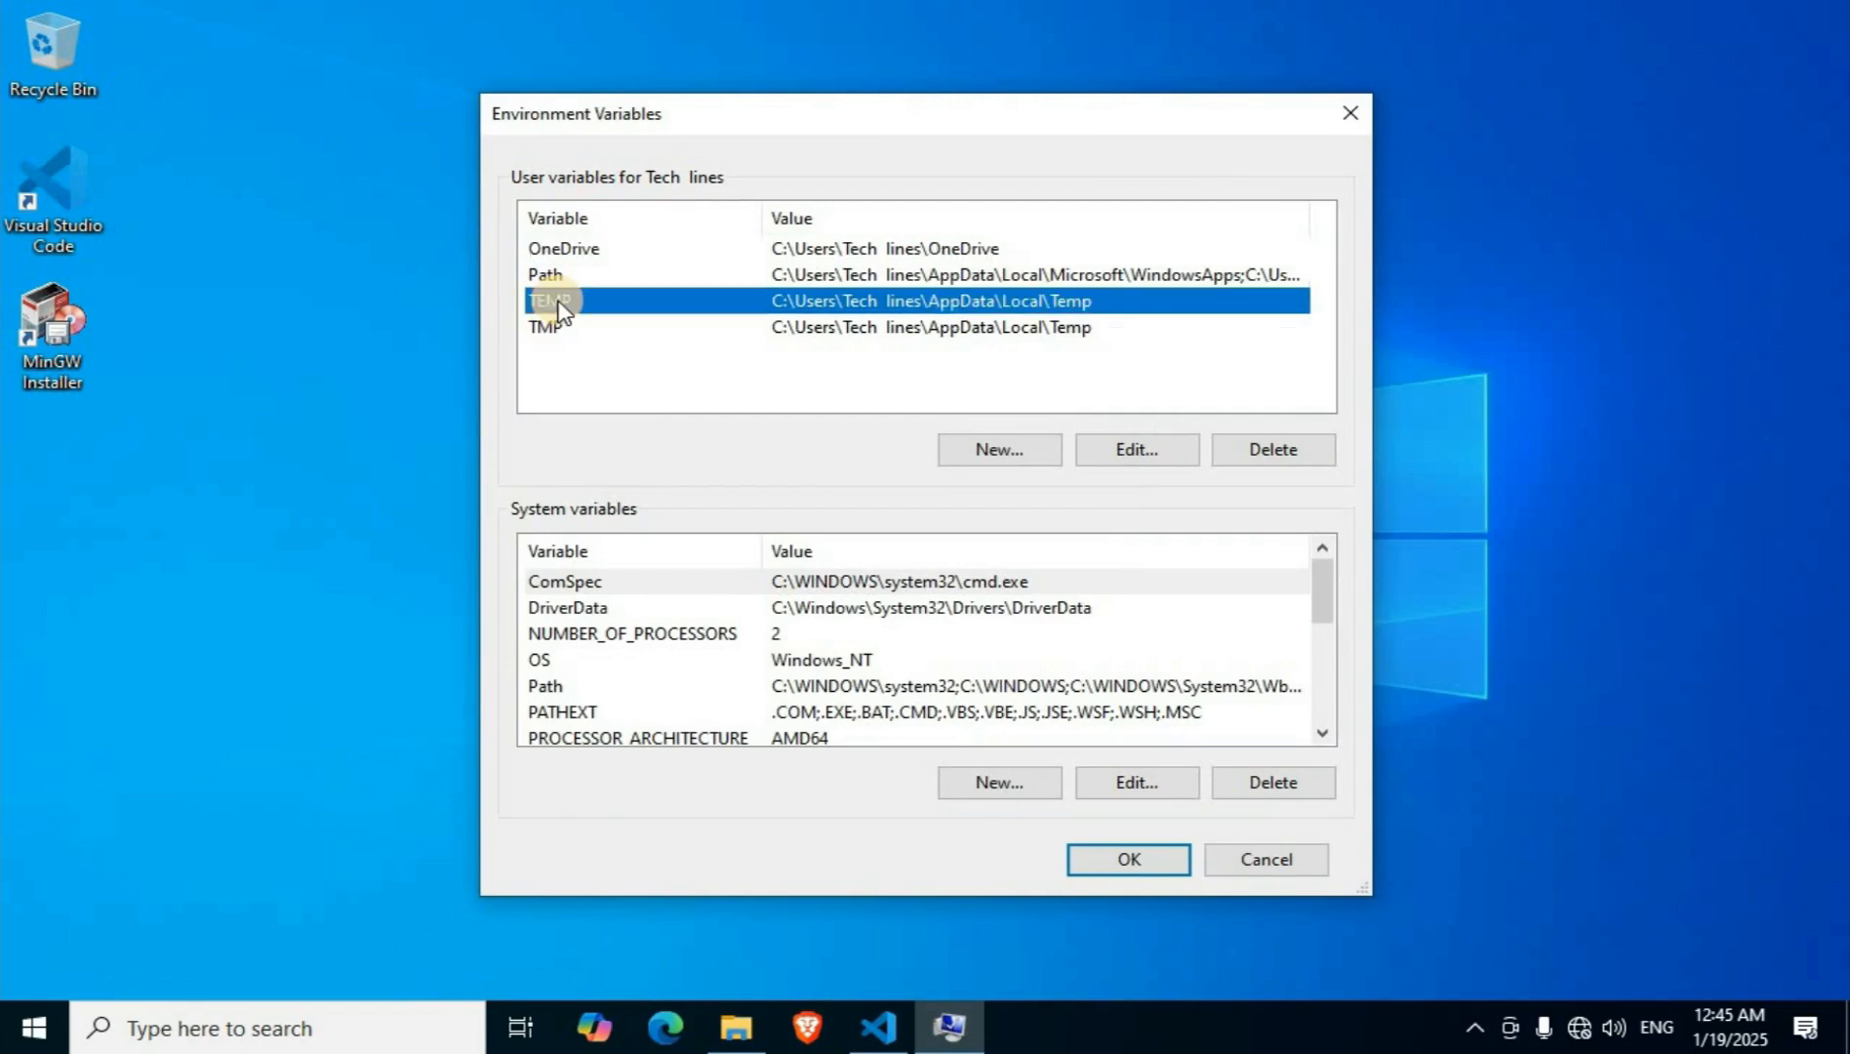
click(1135, 453)
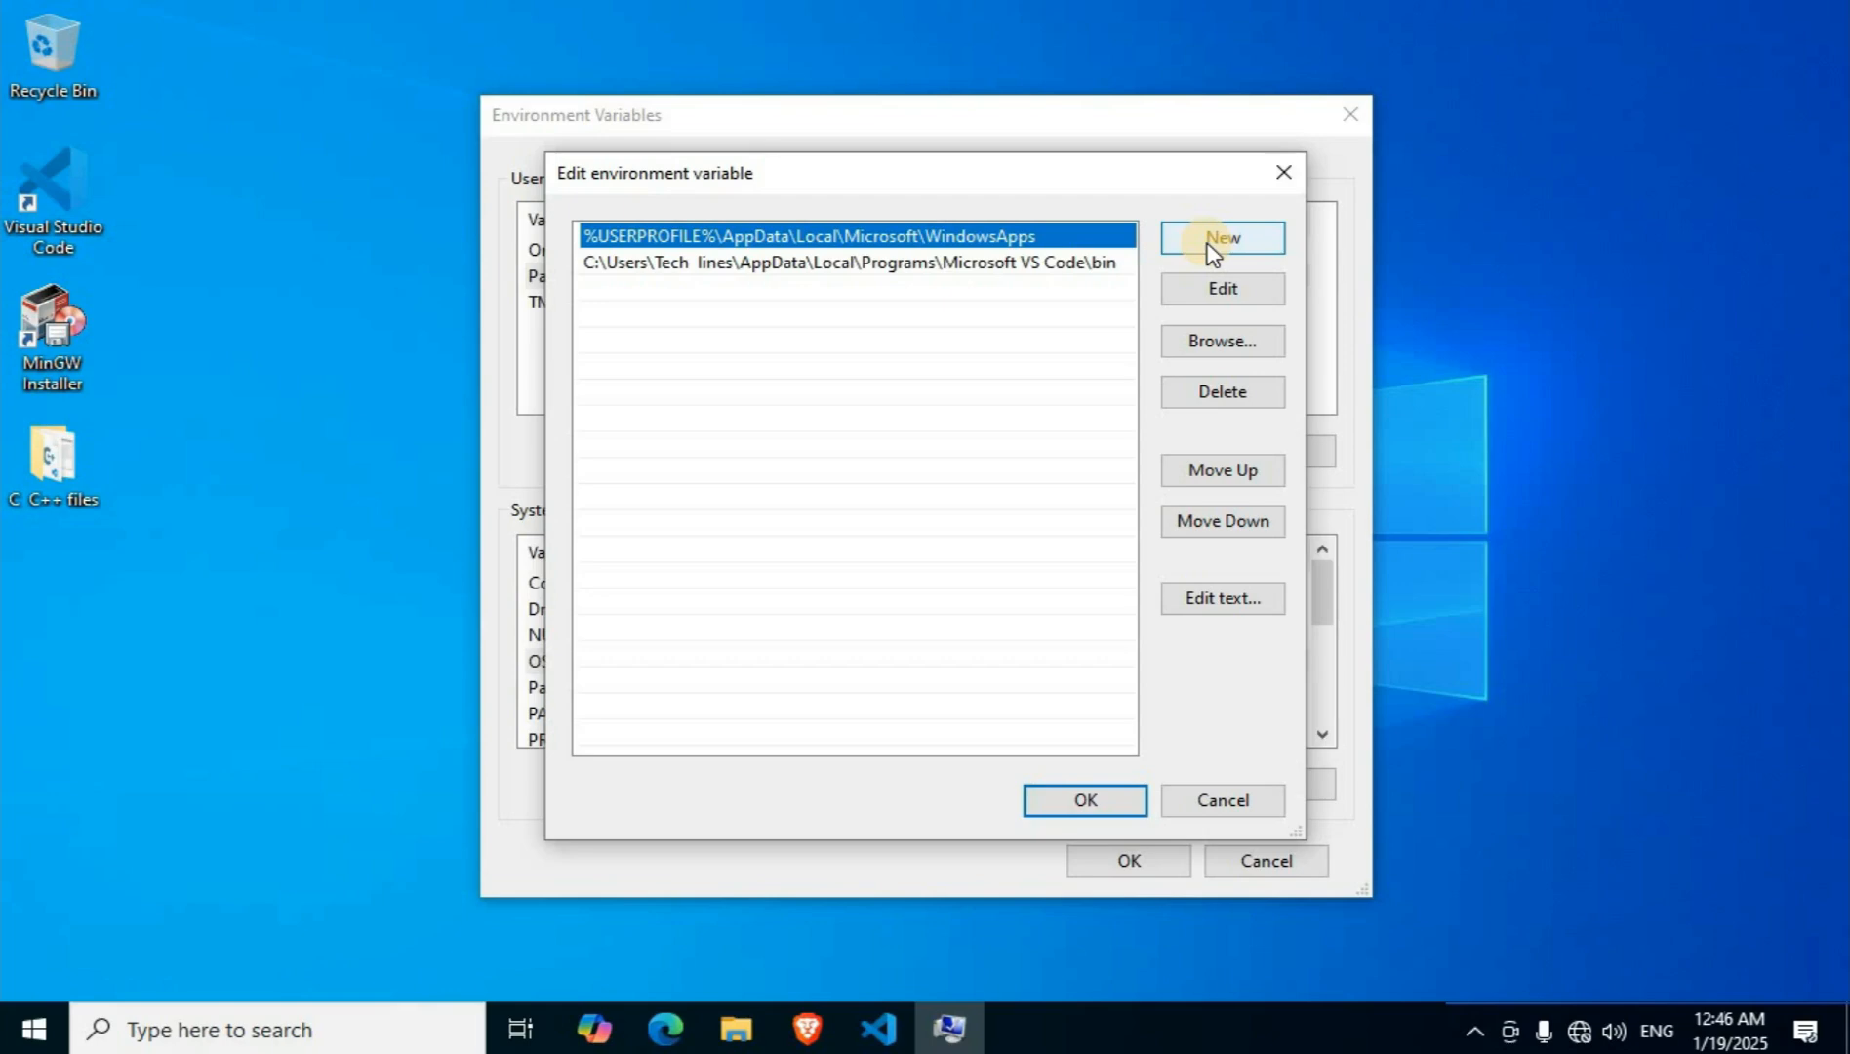
click(1213, 246)
right_click(587, 299)
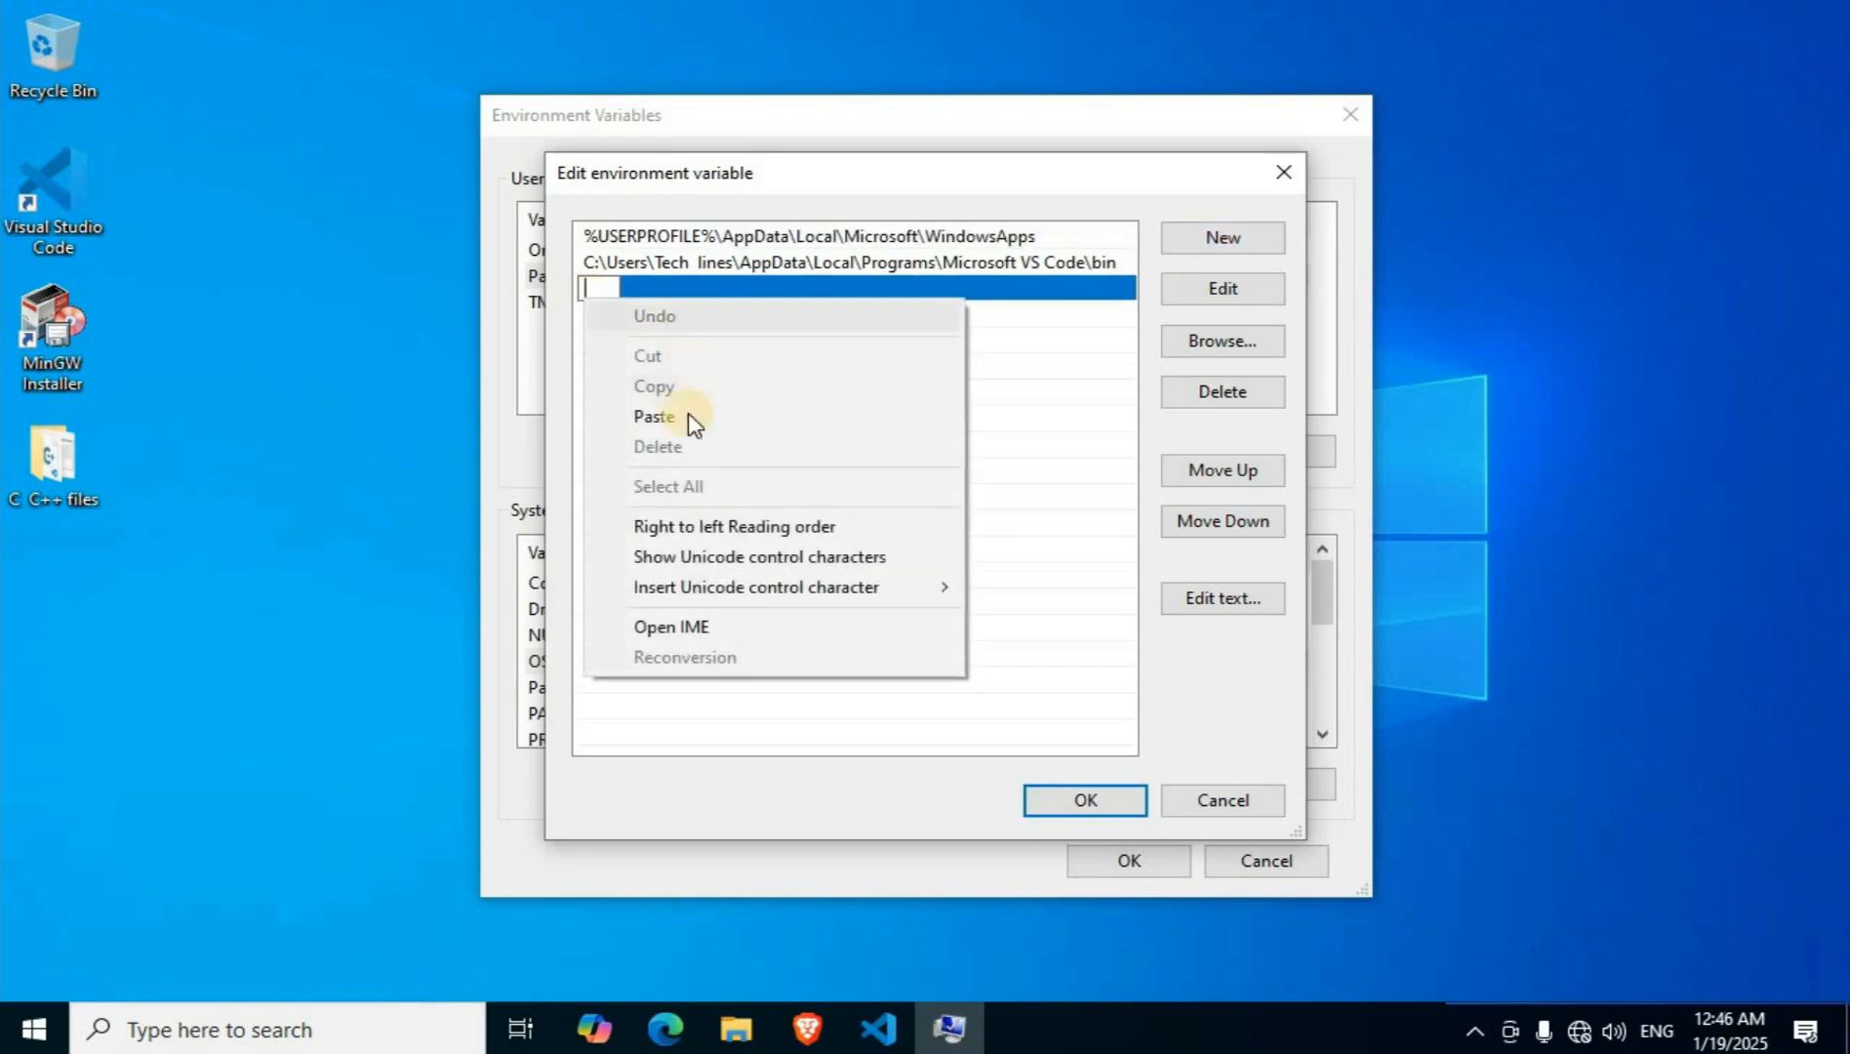
click(654, 417)
click(1095, 802)
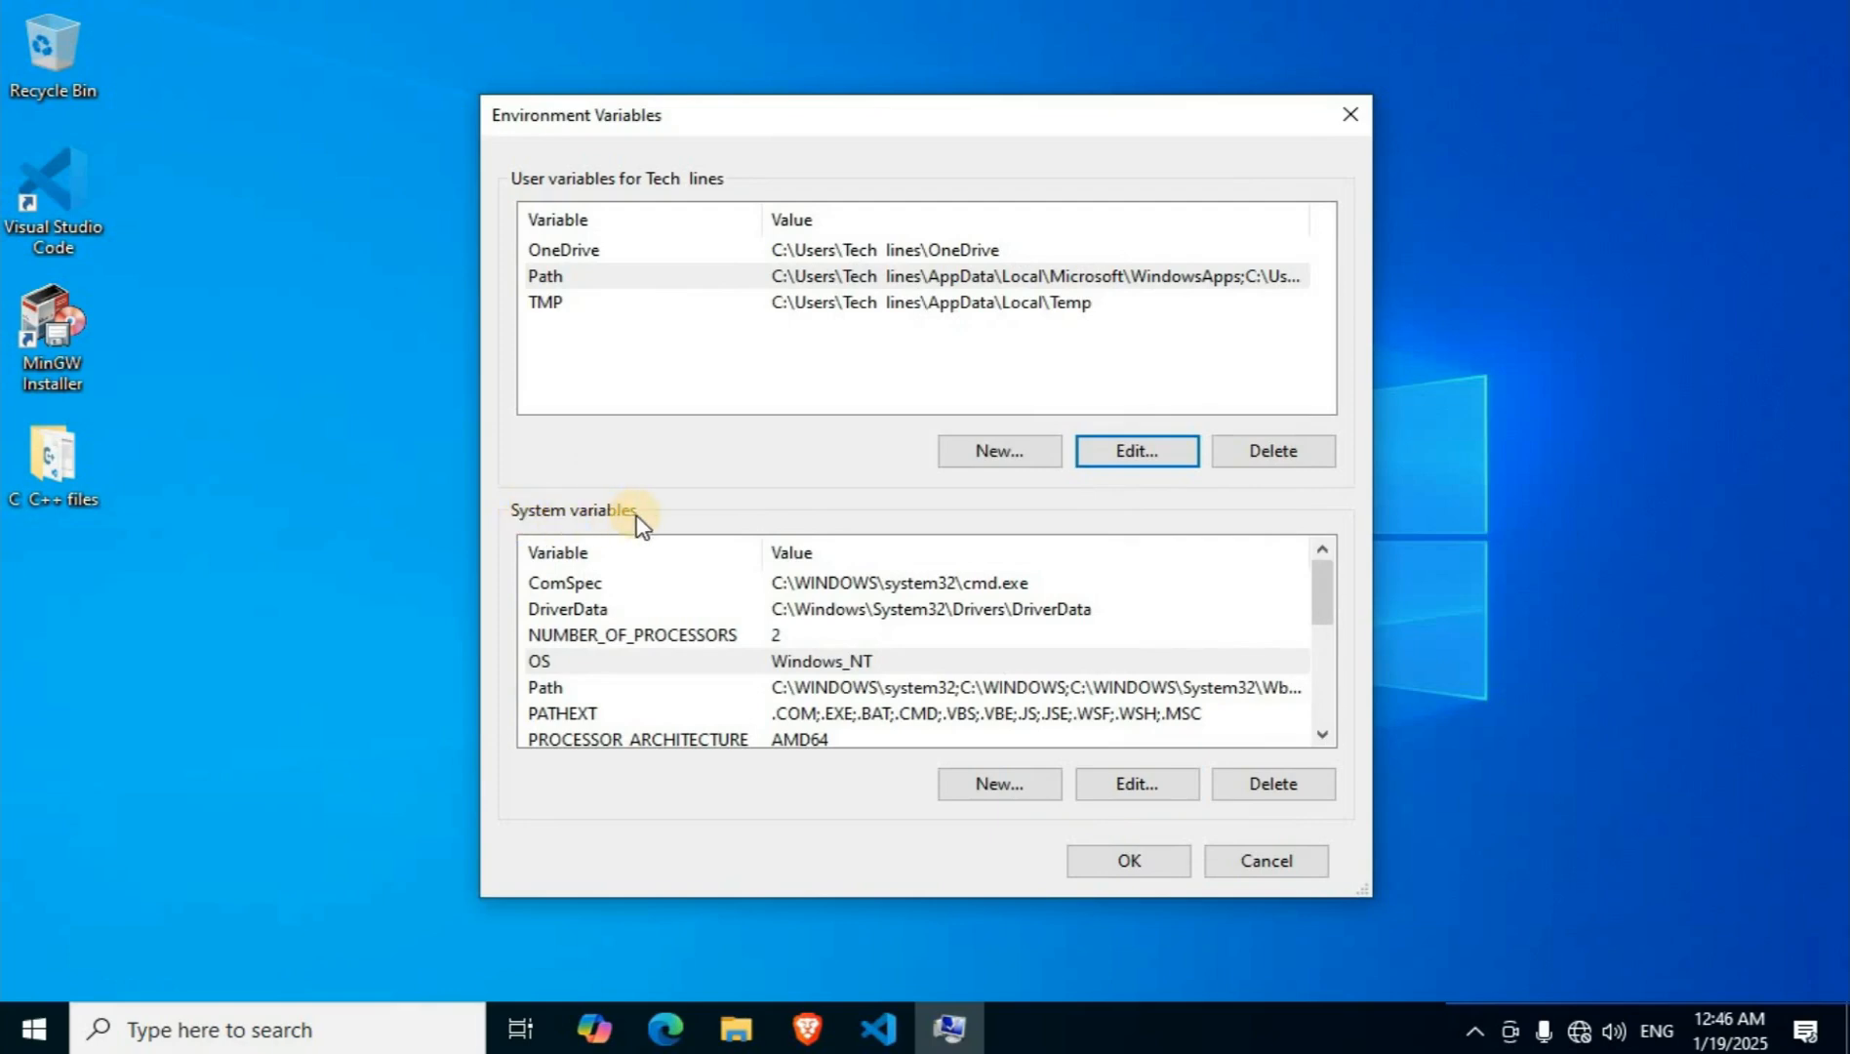
Add the copied C:\MinGW\bin path as a new entry in the system Path variable and accept all environment variable changes.
click(567, 690)
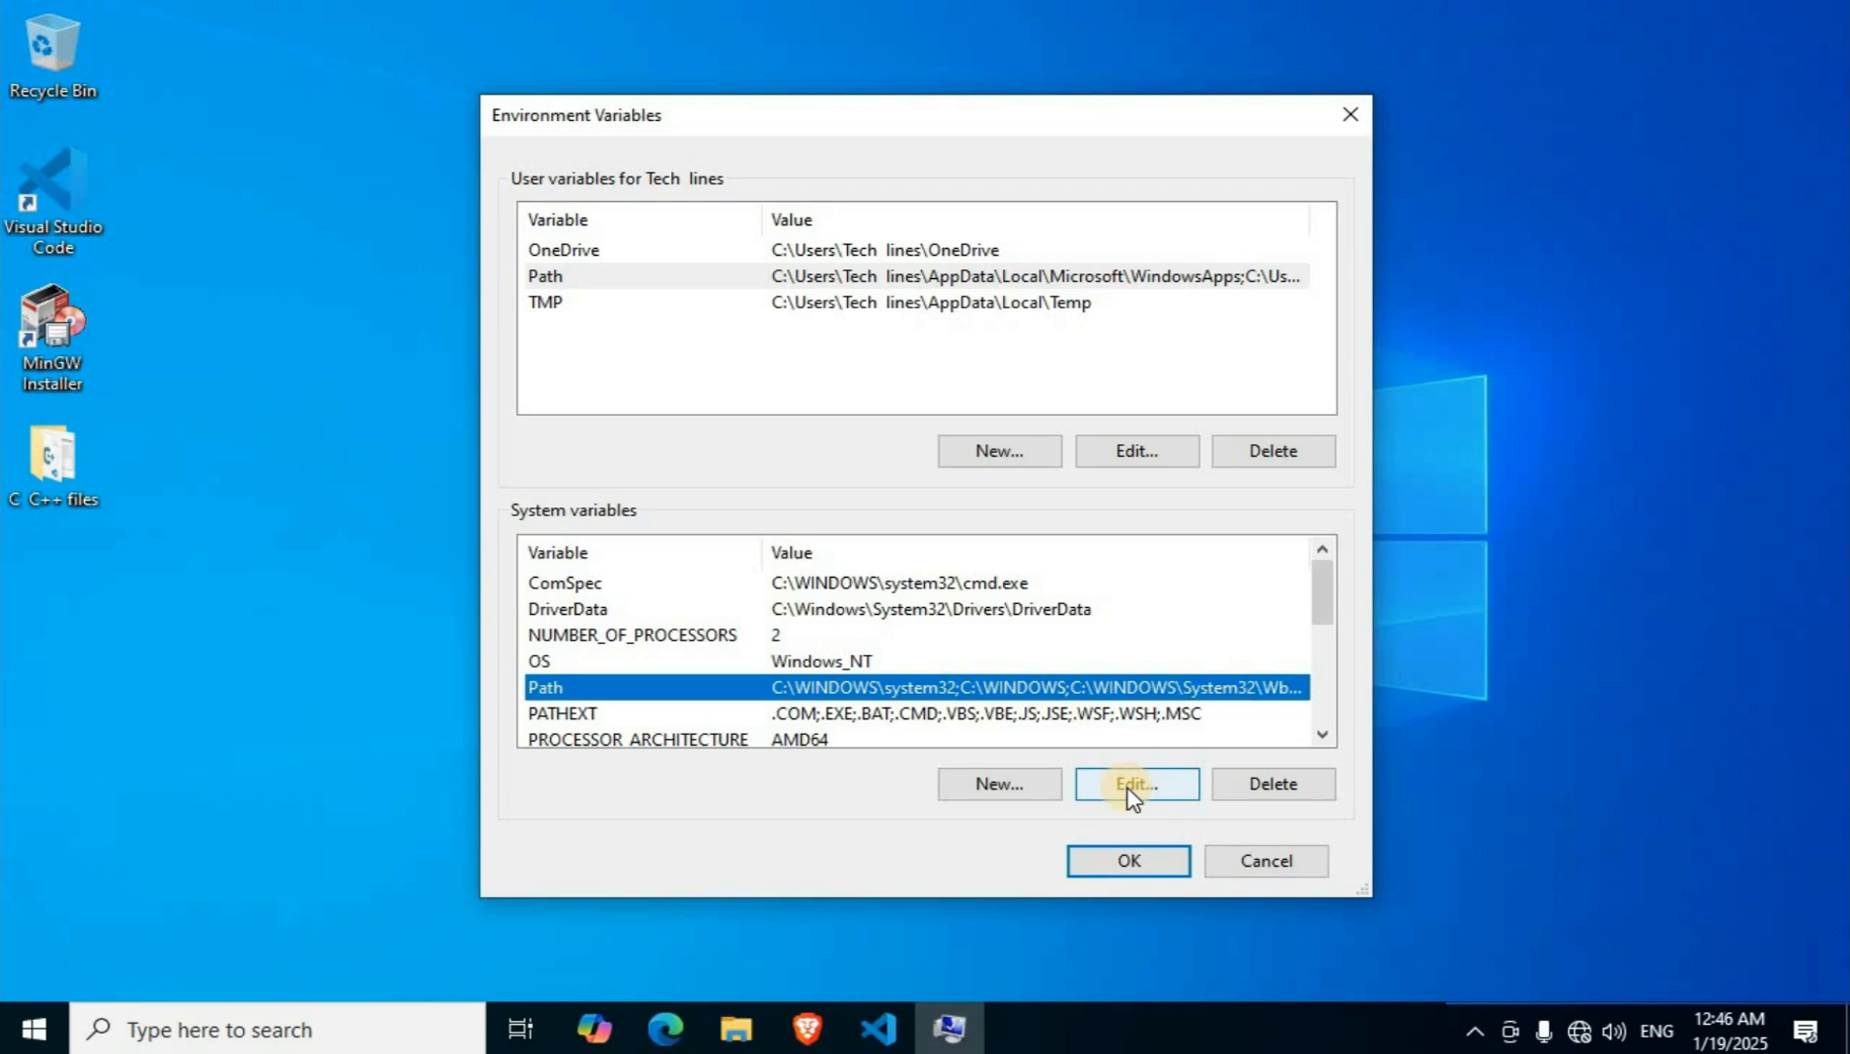
click(1132, 789)
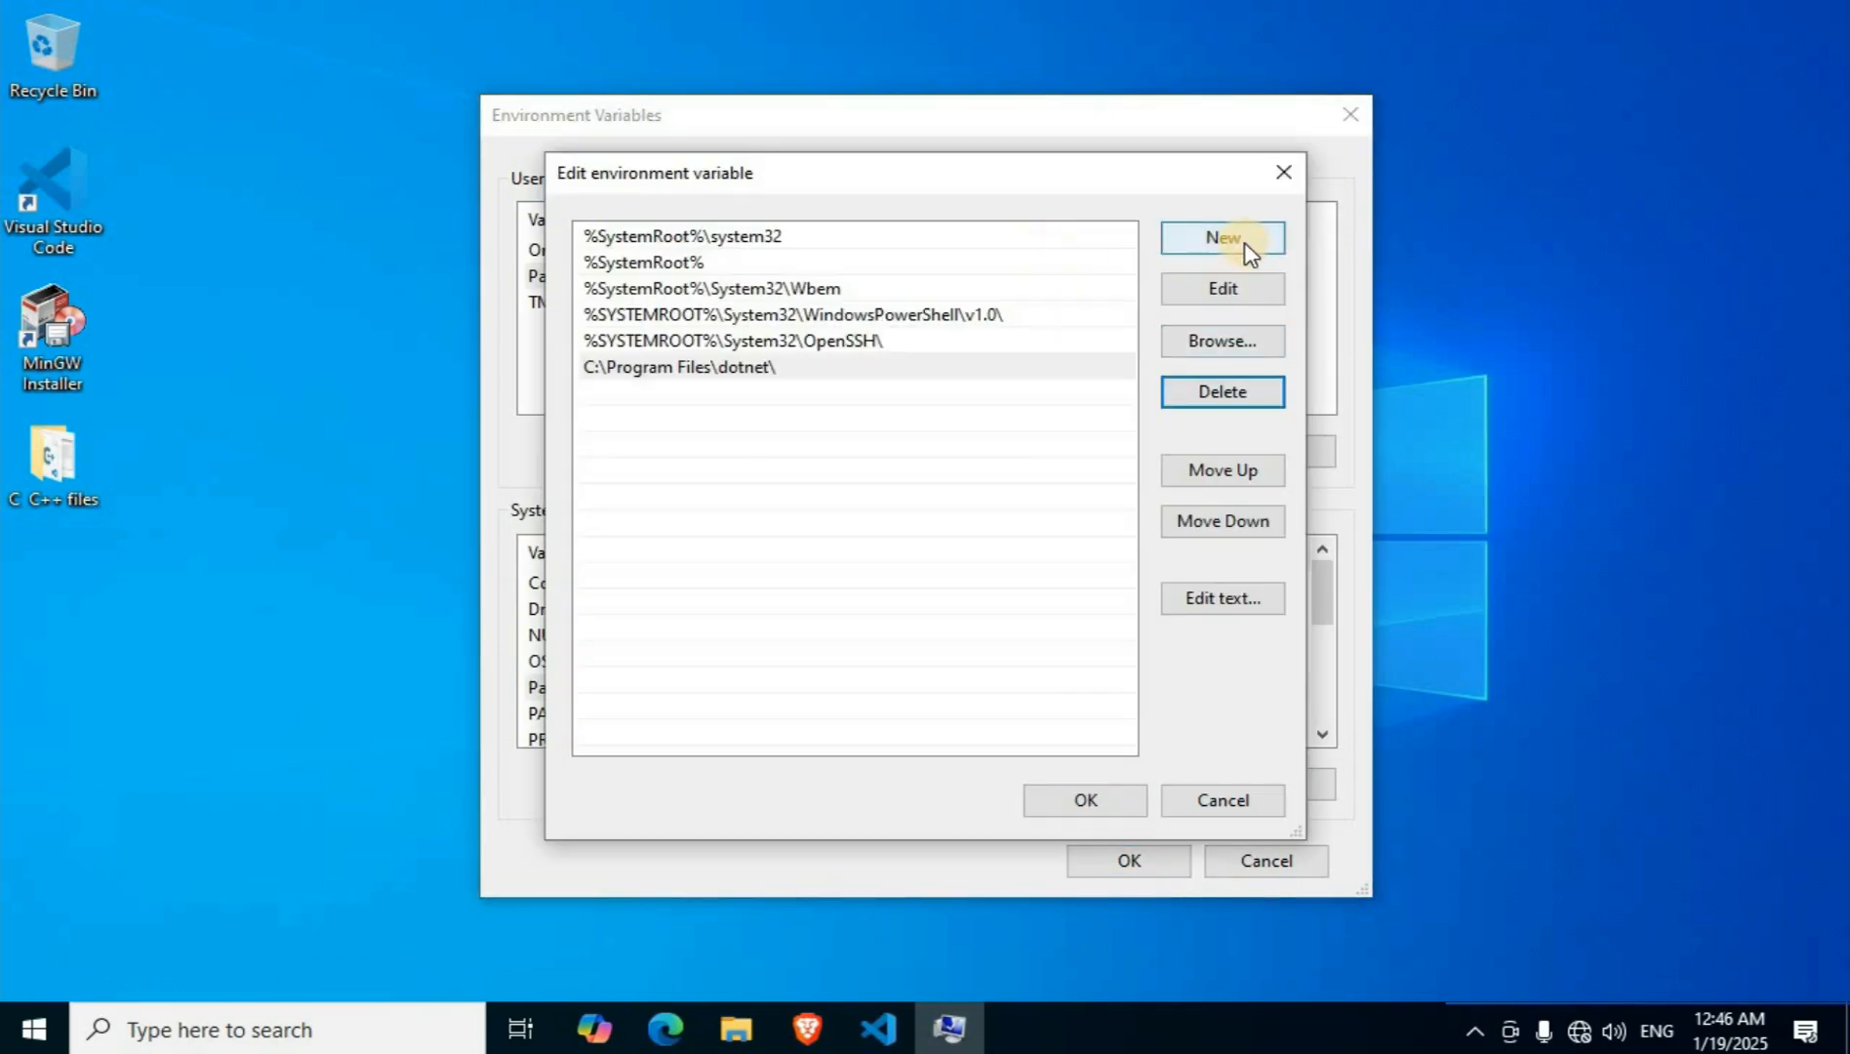
click(1225, 238)
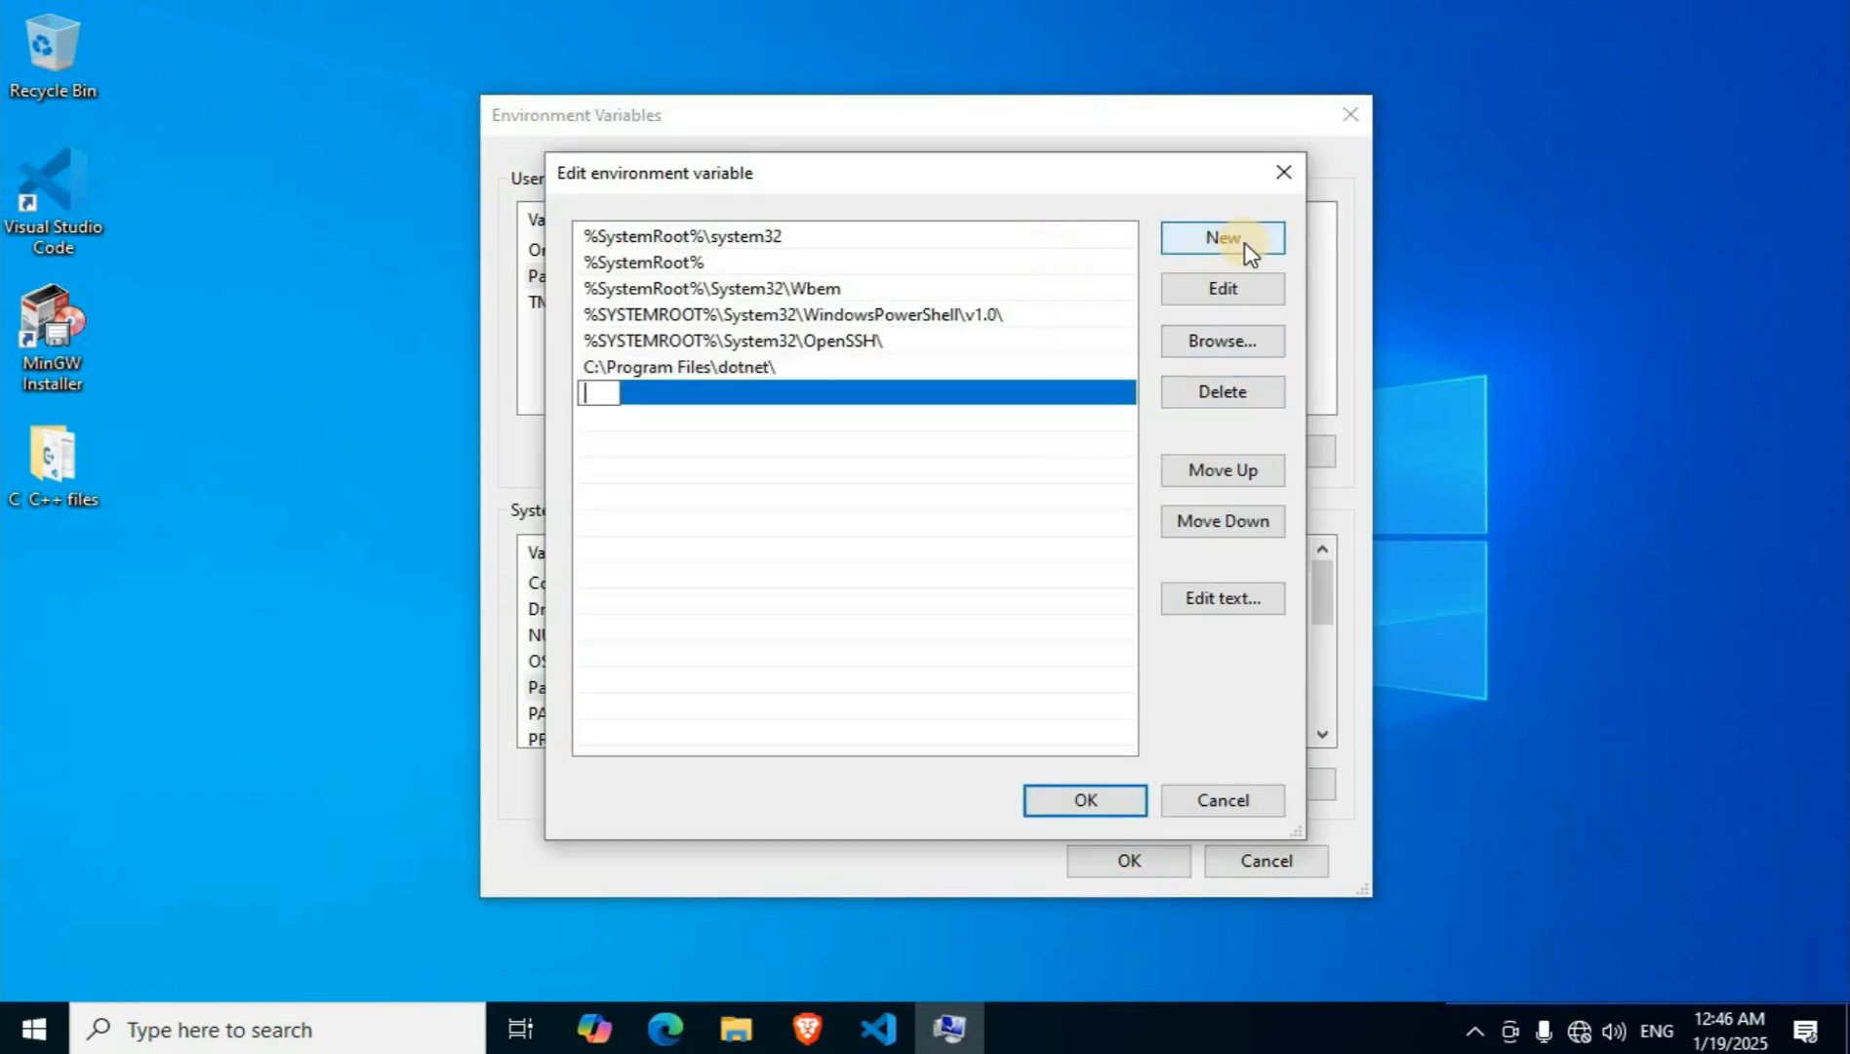
right_click(609, 387)
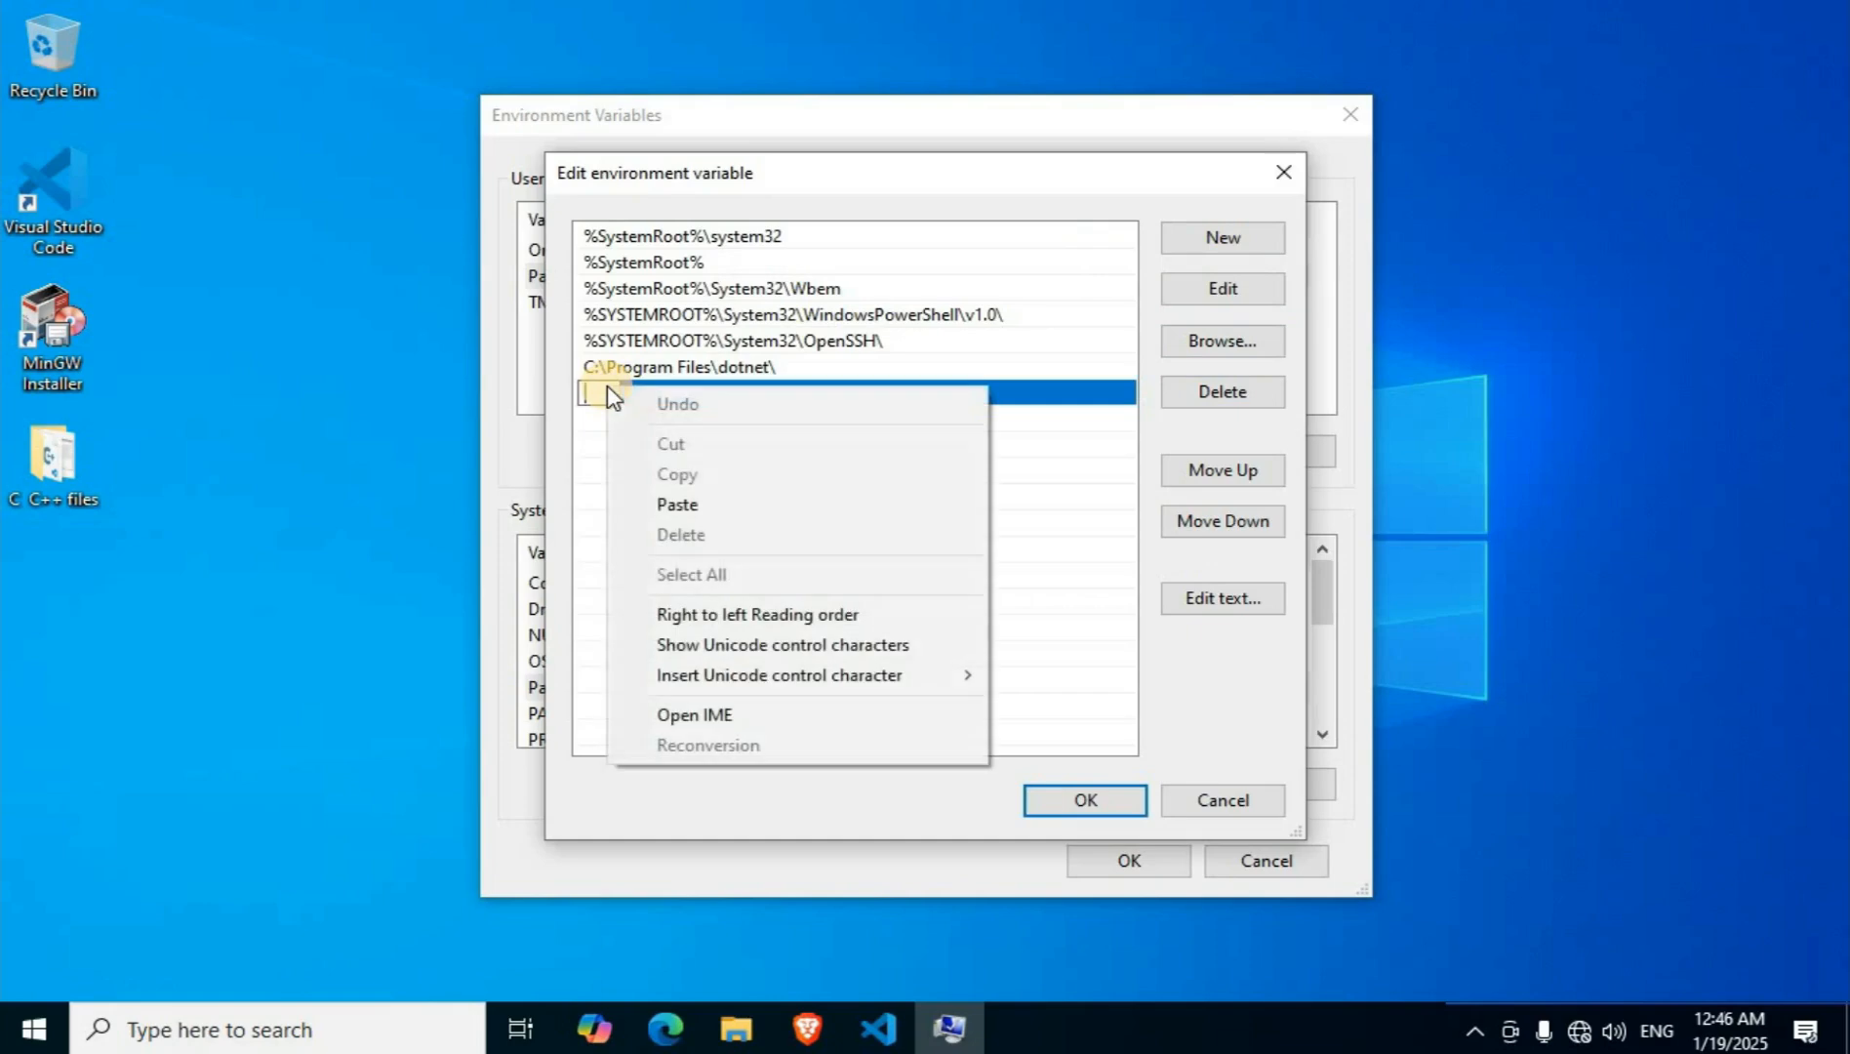
click(709, 515)
click(1084, 804)
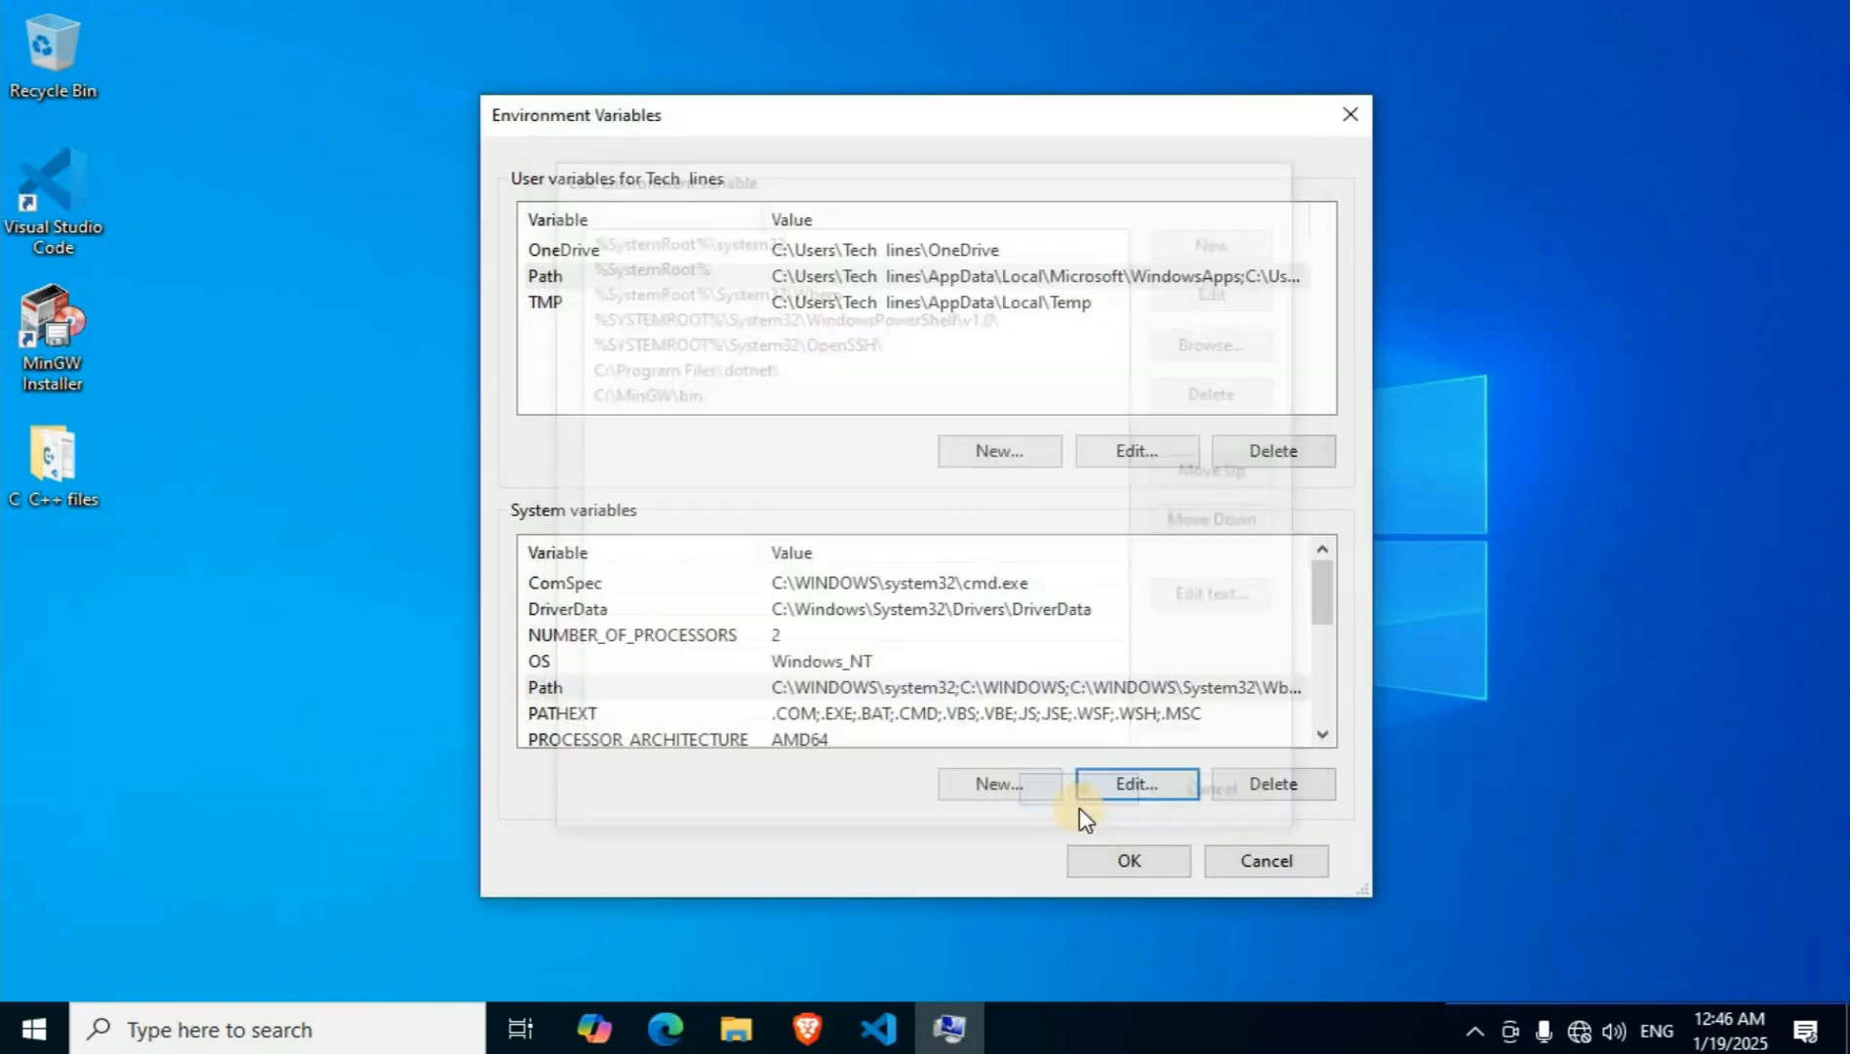
click(1118, 866)
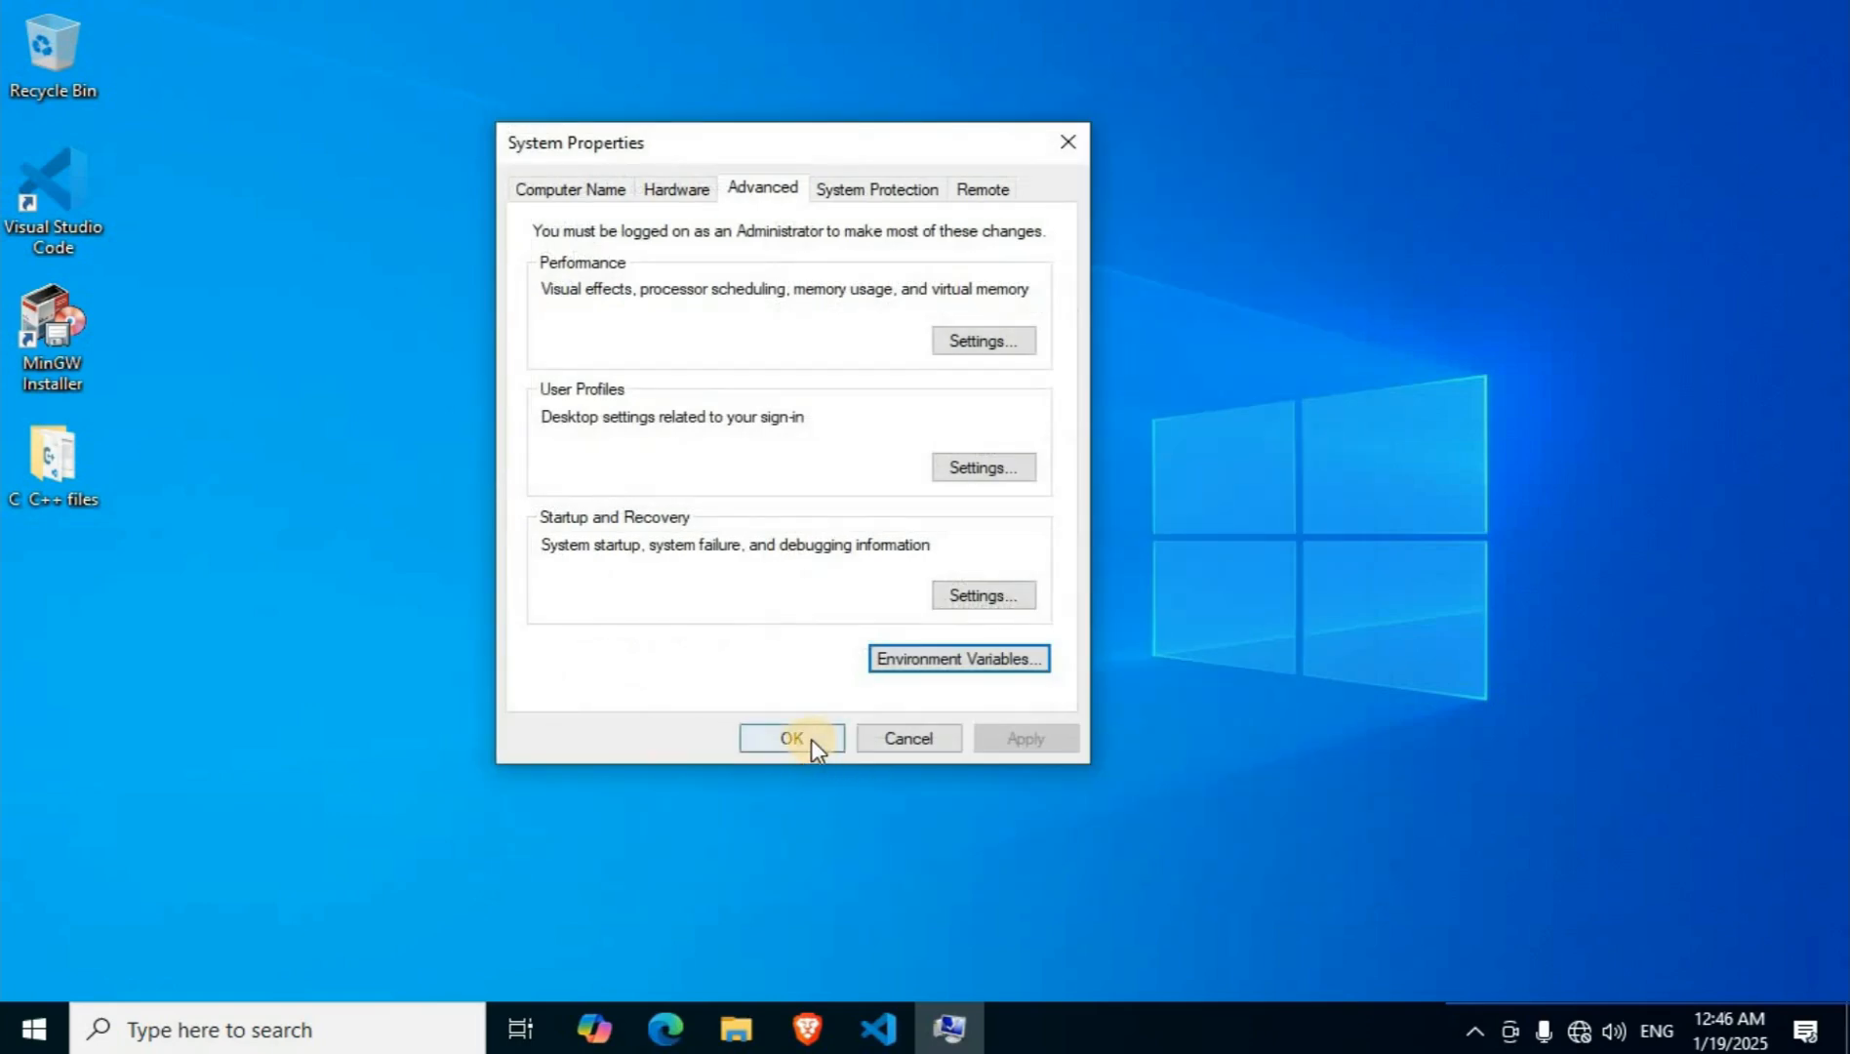
click(811, 739)
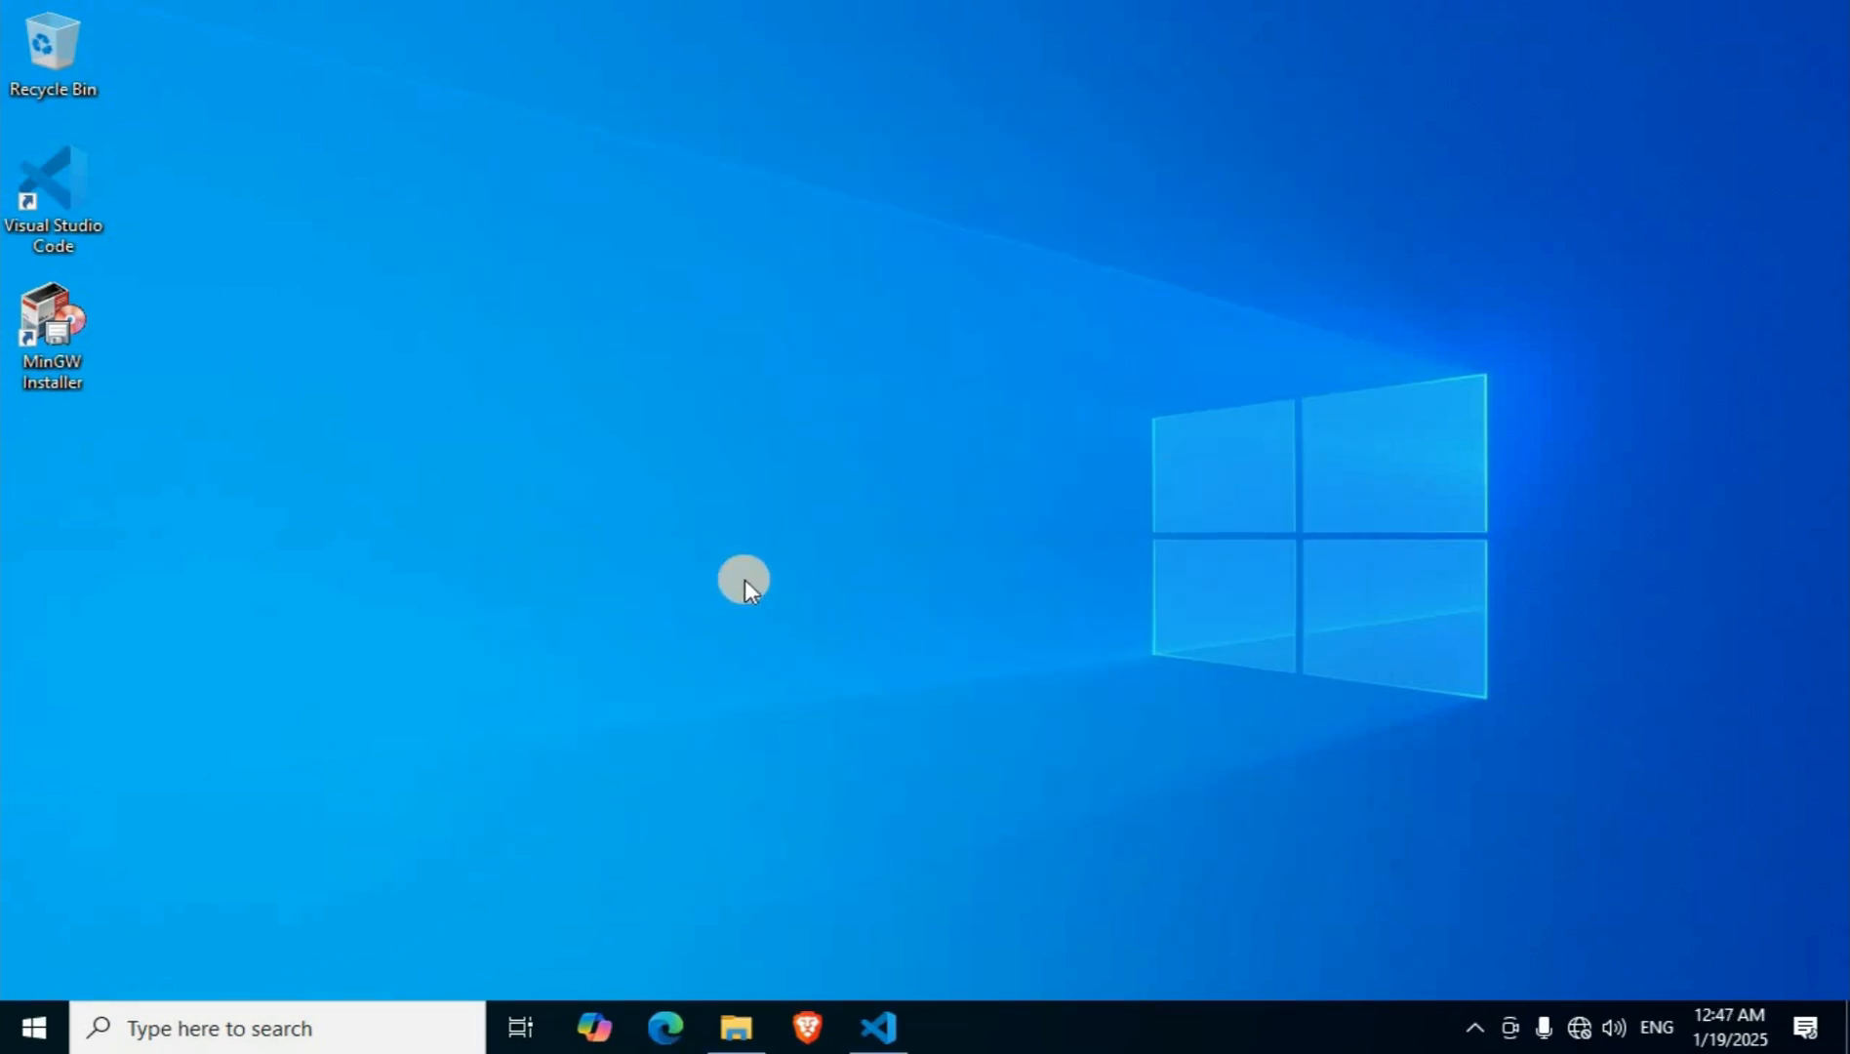
Switch to Visual Studio Code, close the setup walkthrough, and install Microsoft's C/C++ extension found by searching "c c++".
click(893, 1025)
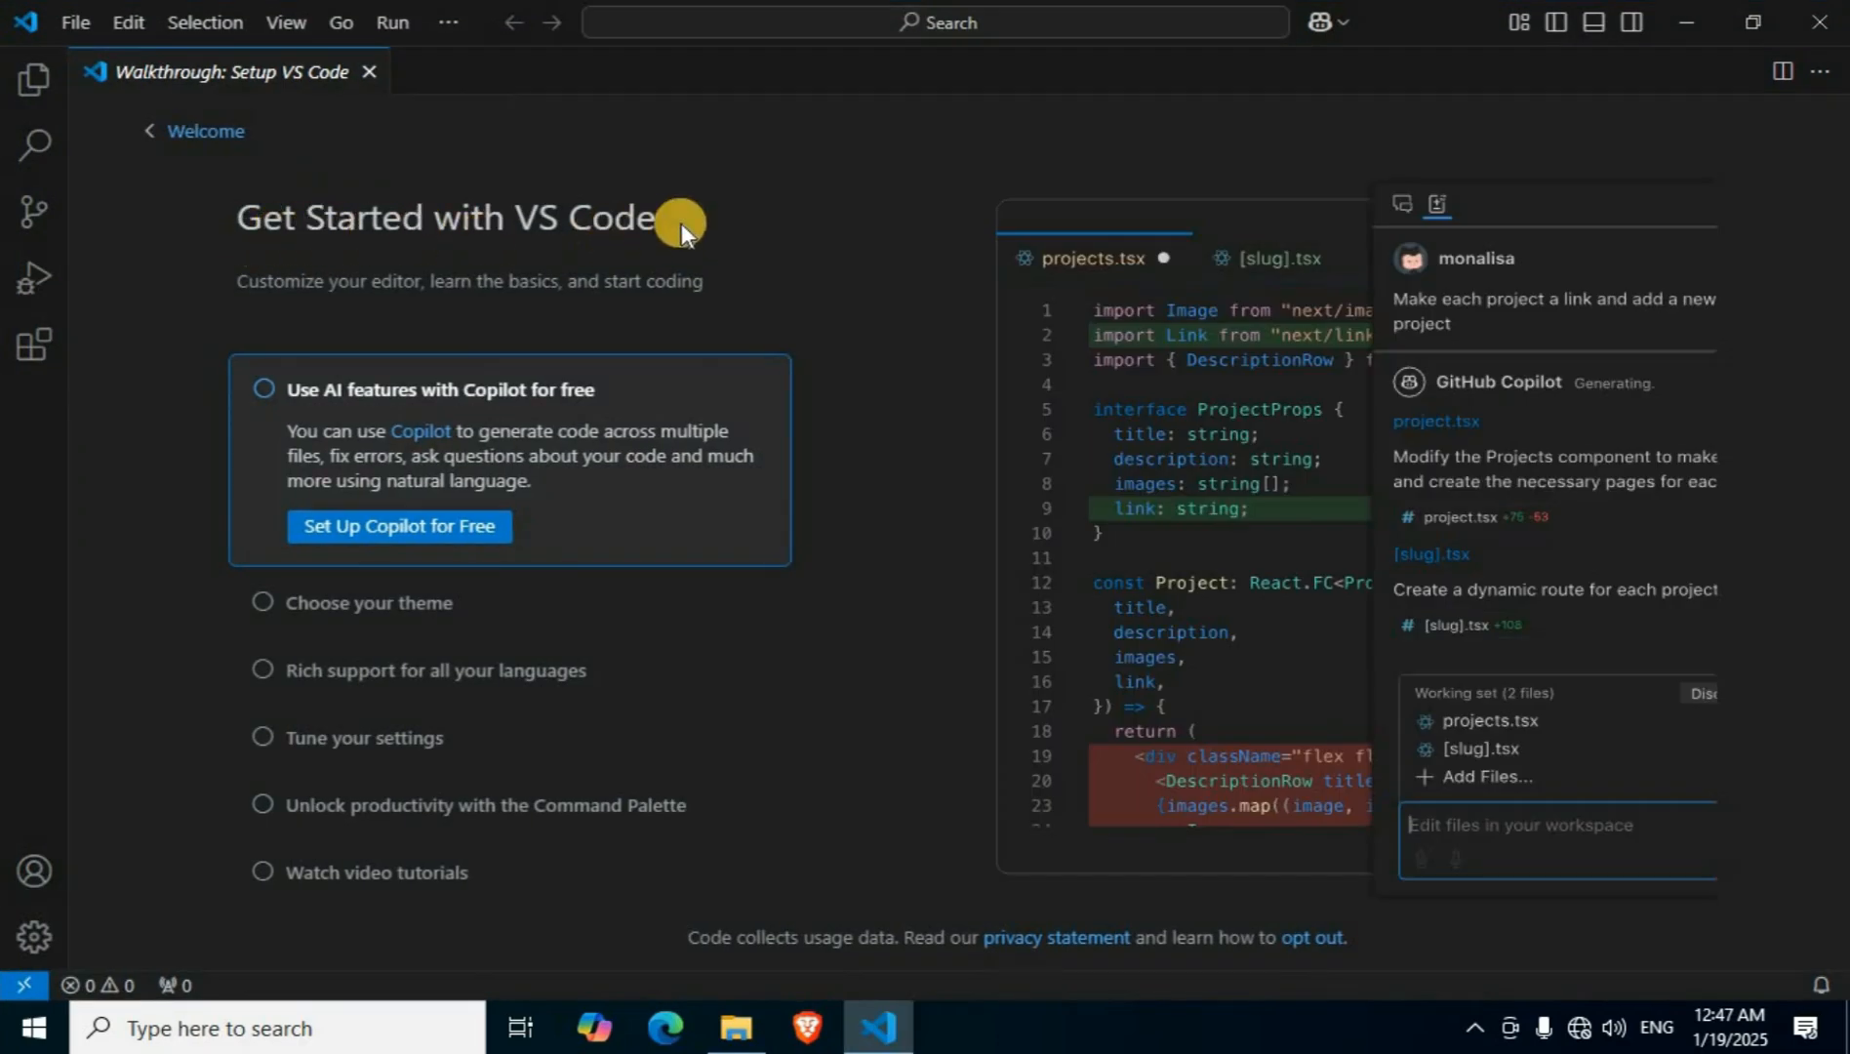
click(370, 73)
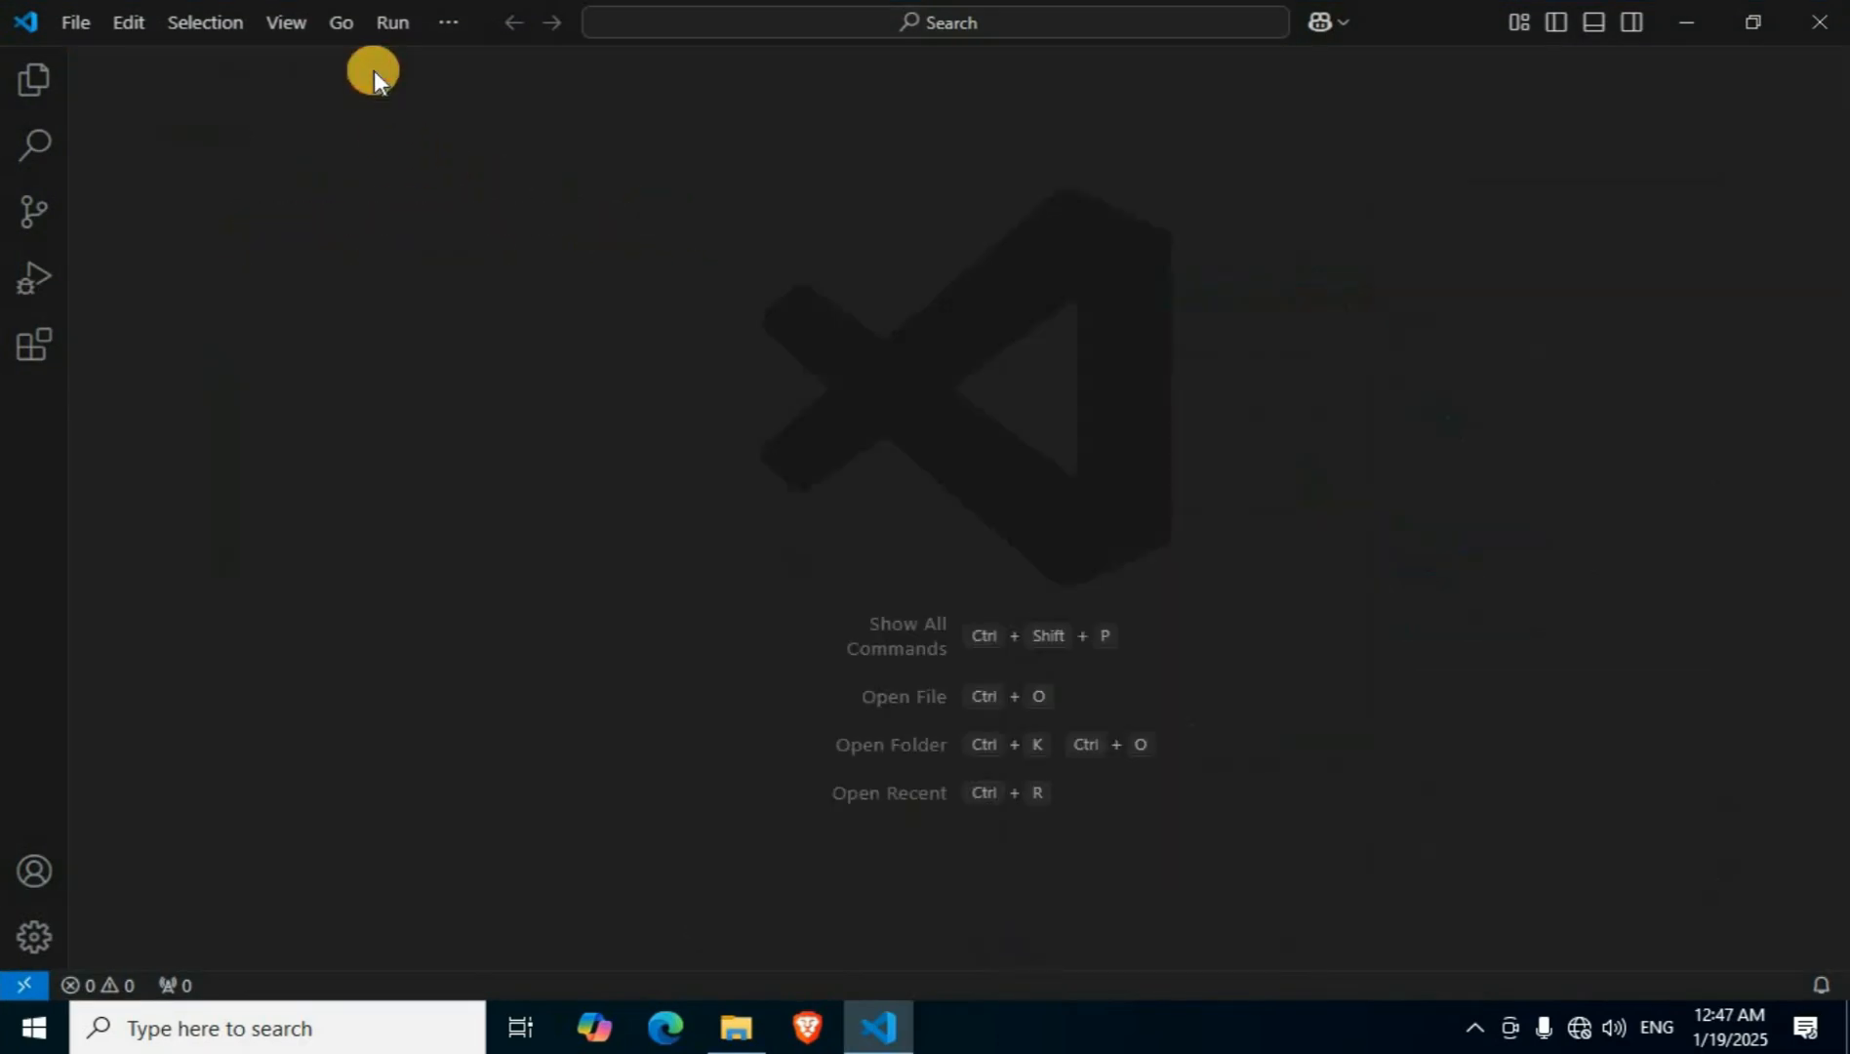
click(34, 348)
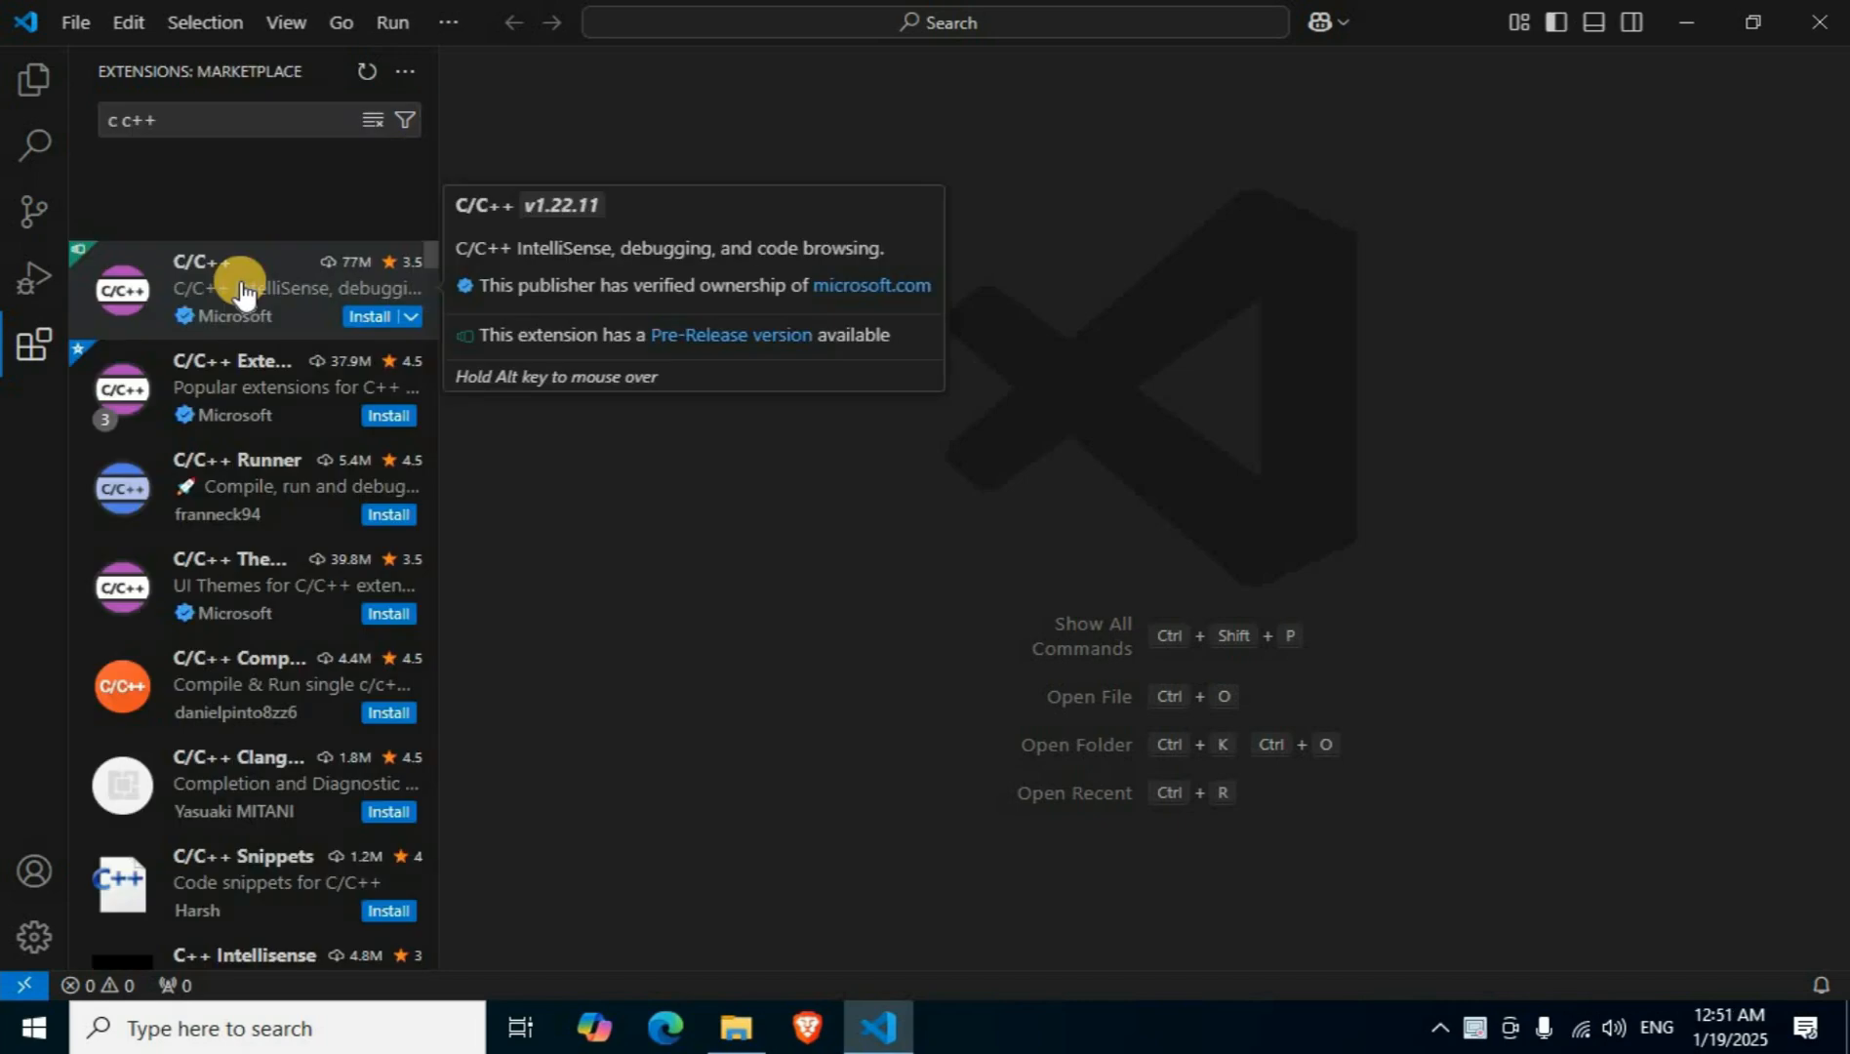
click(242, 293)
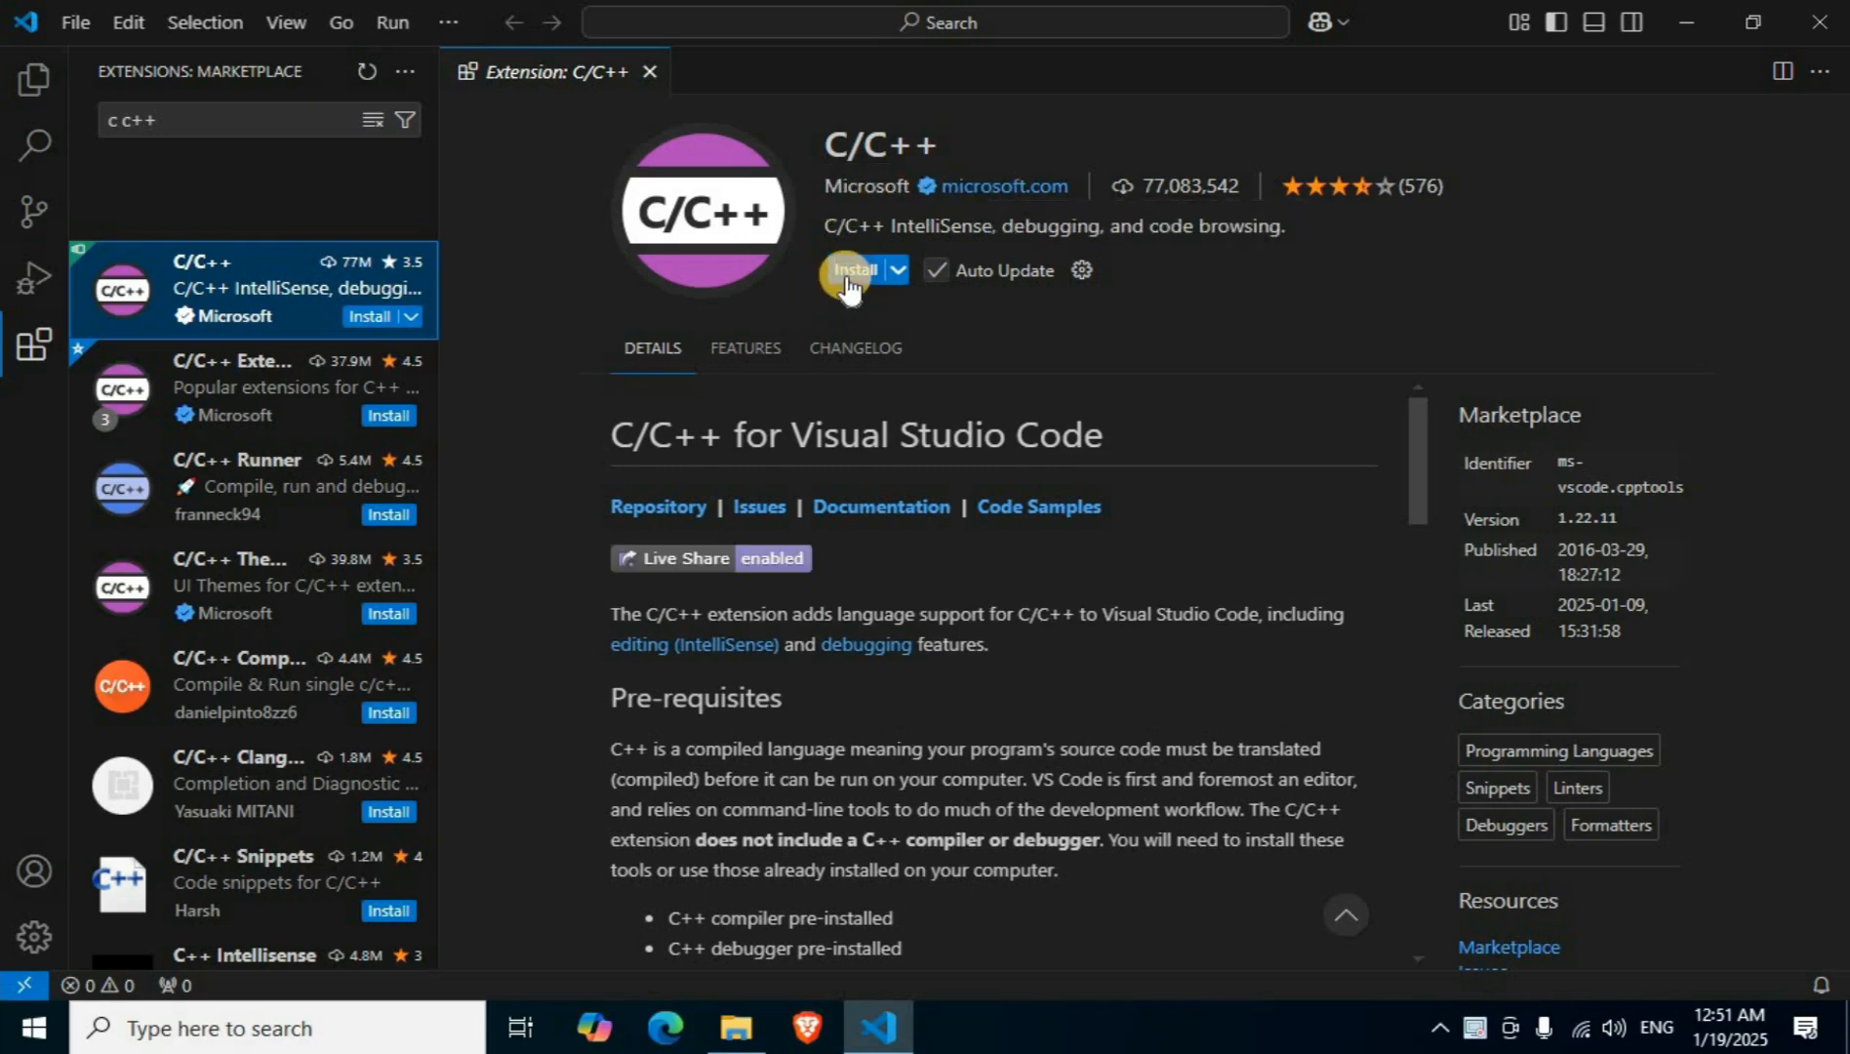
click(847, 278)
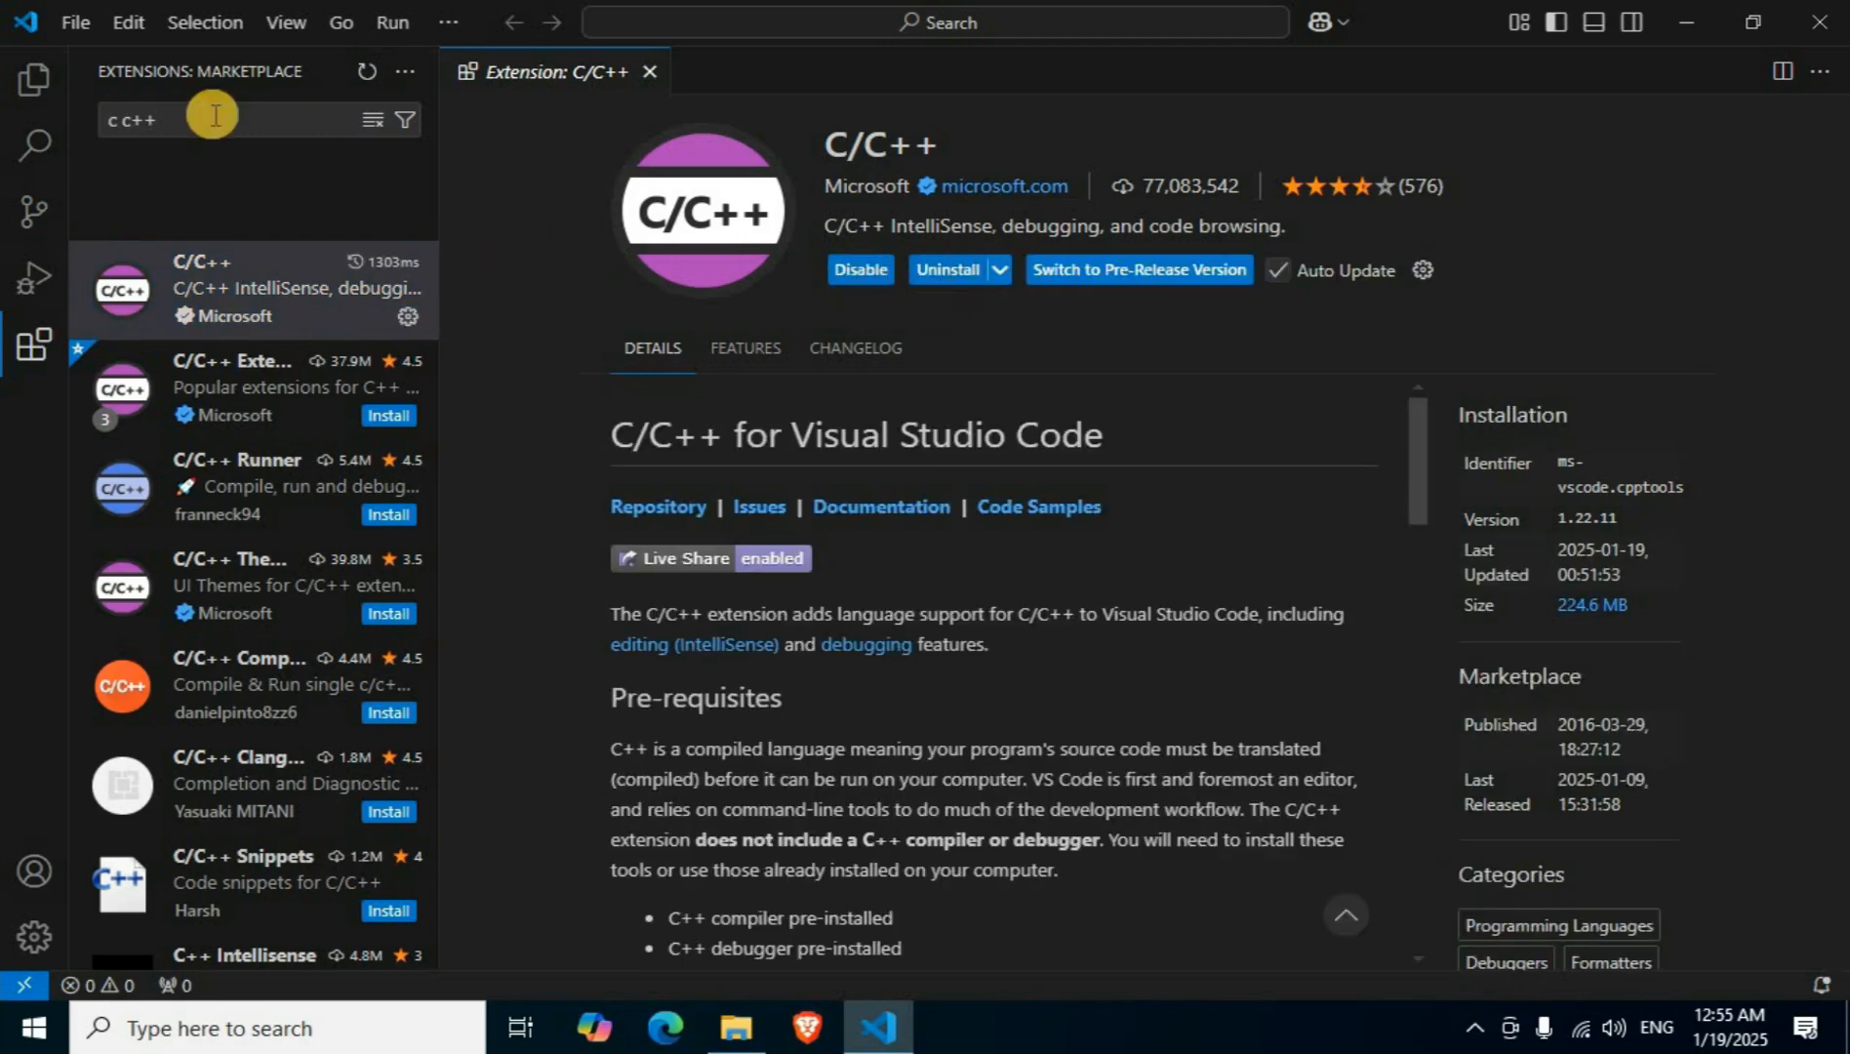
Search the extensions for "code runner", install the Code Runner extension, and close its details page.
click(215, 115)
key(ctrl+a)
text(code runner)
click(284, 217)
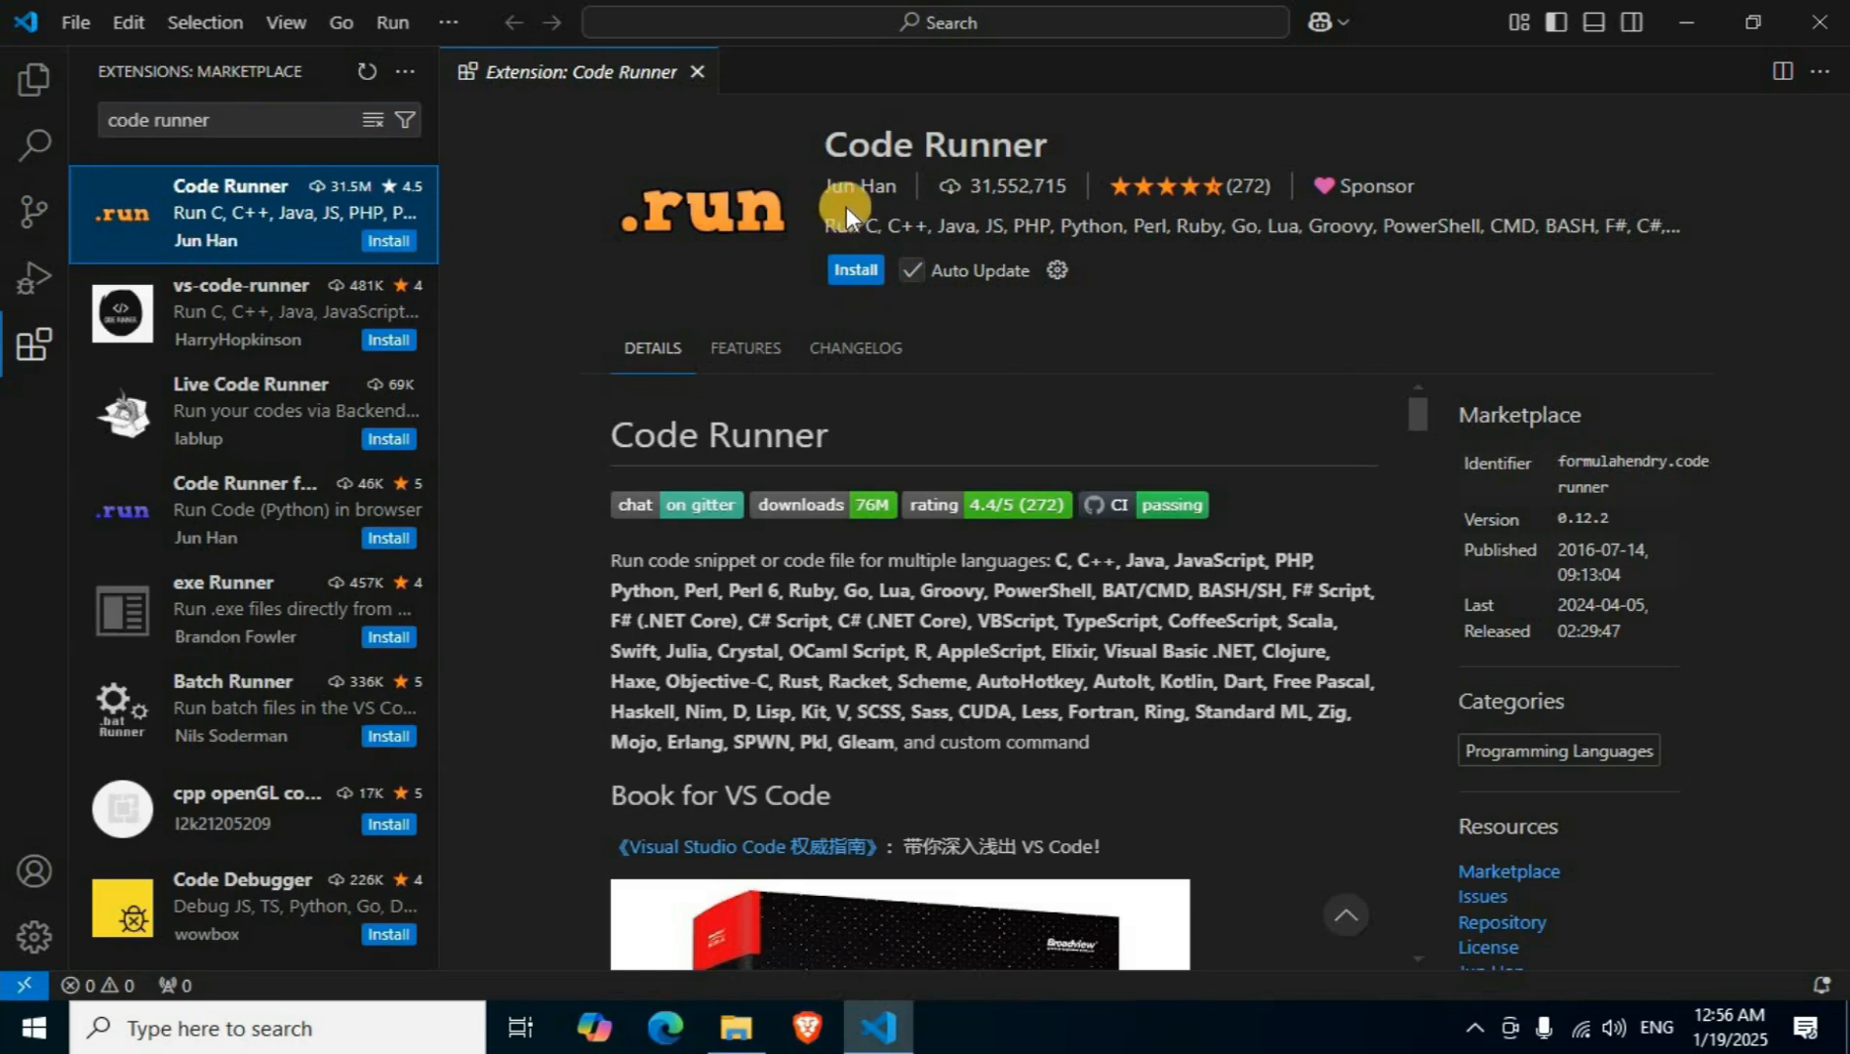
click(854, 273)
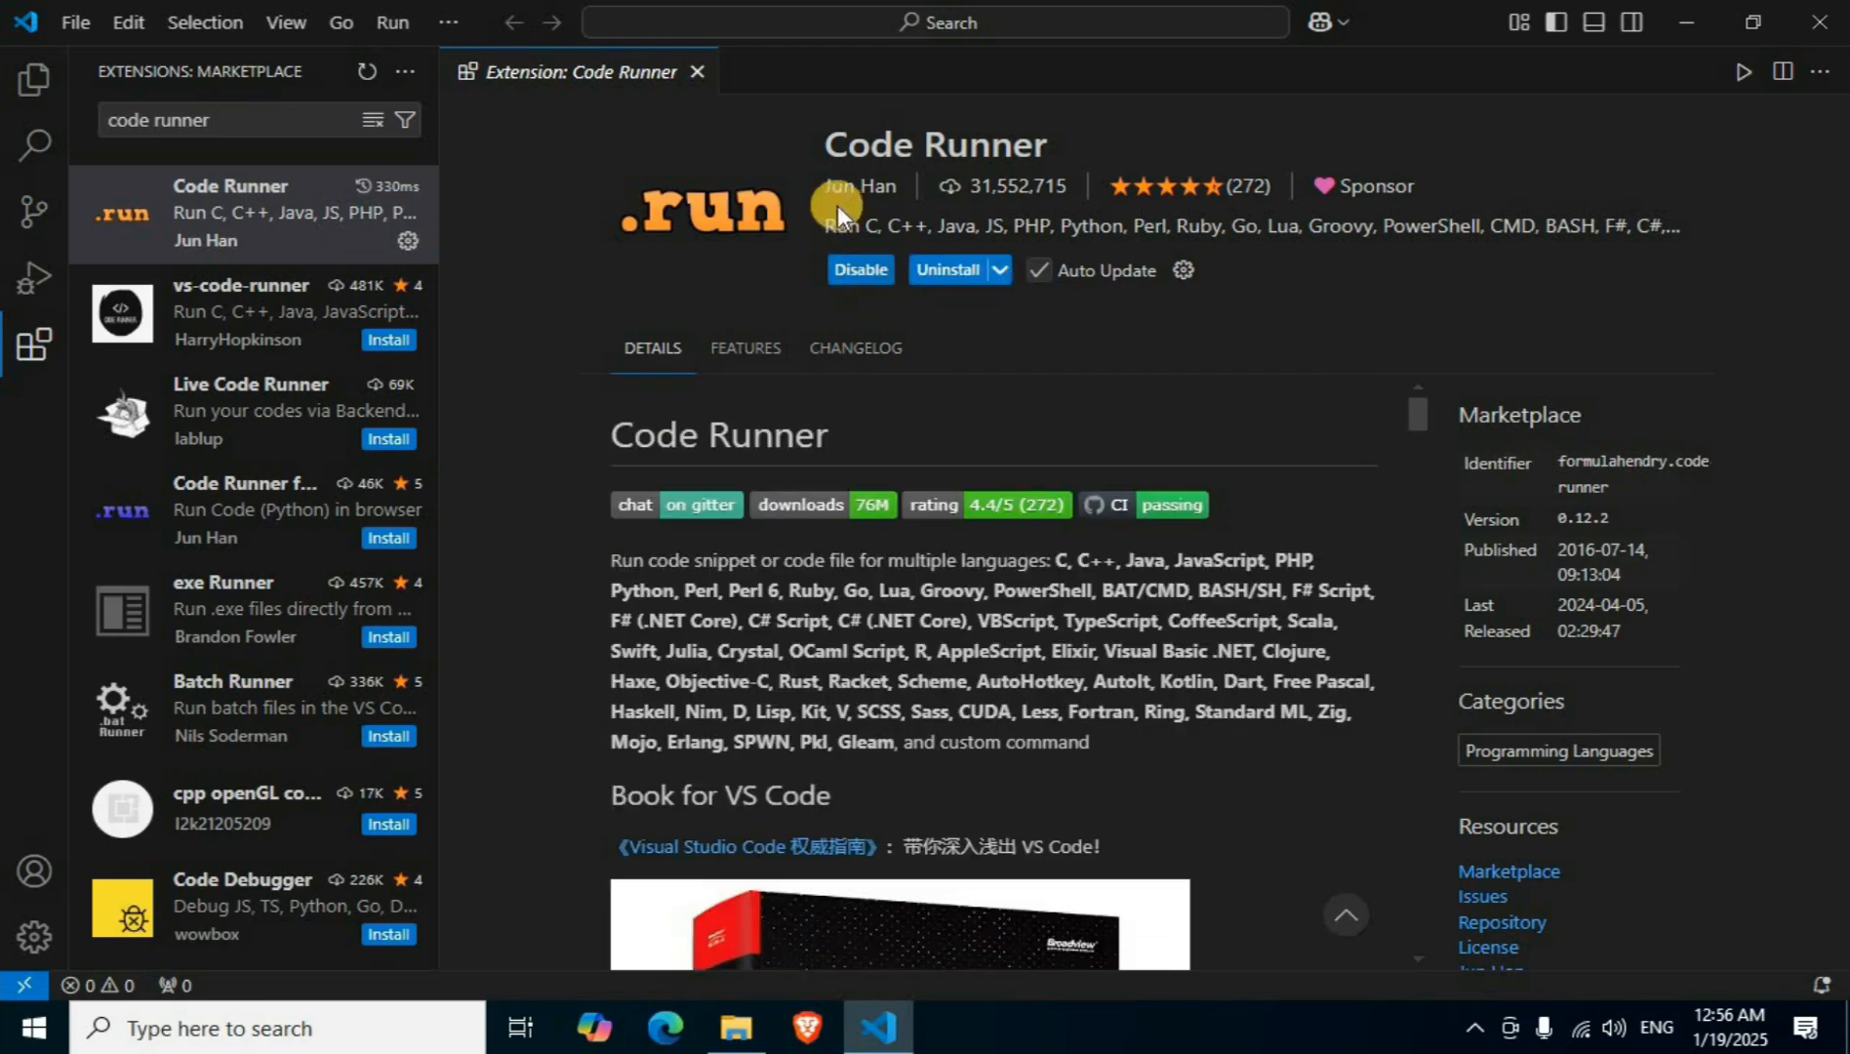
click(697, 72)
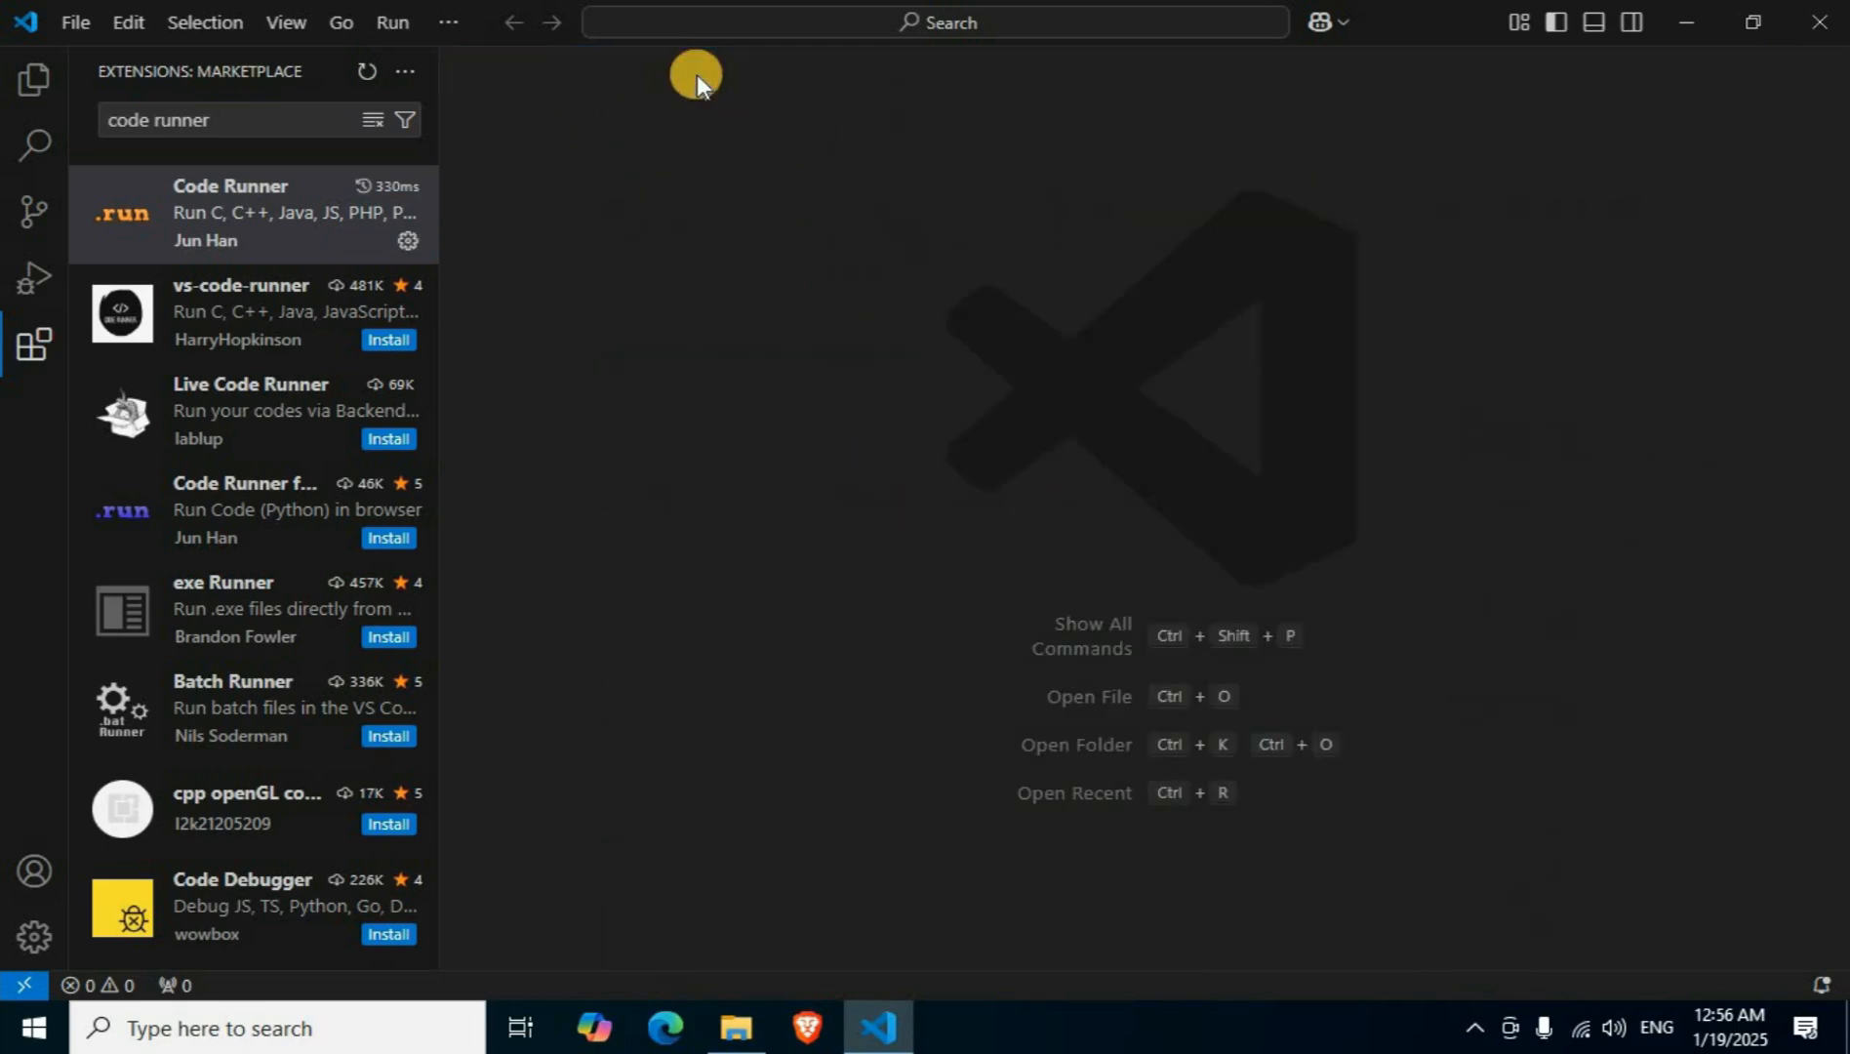
Start opening a folder from the Explorer view and create a new folder named "C C++ files" on the Desktop.
click(37, 88)
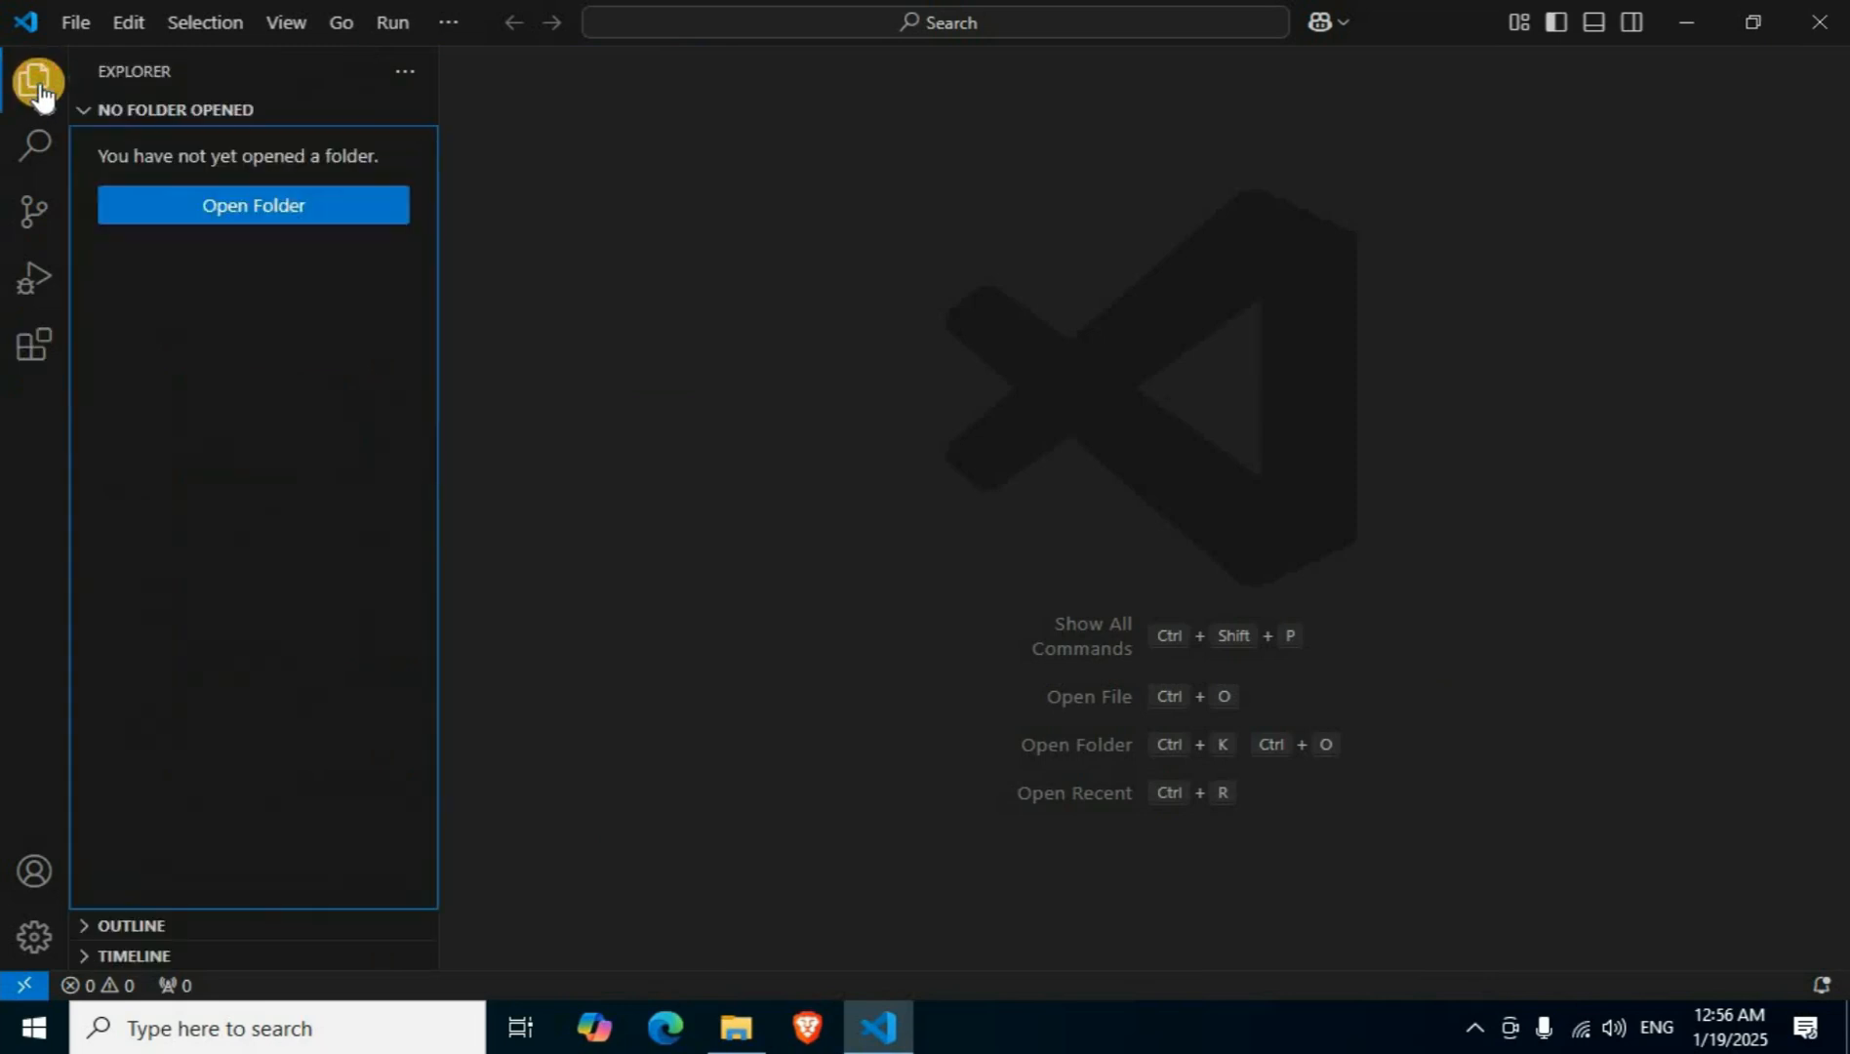
click(260, 217)
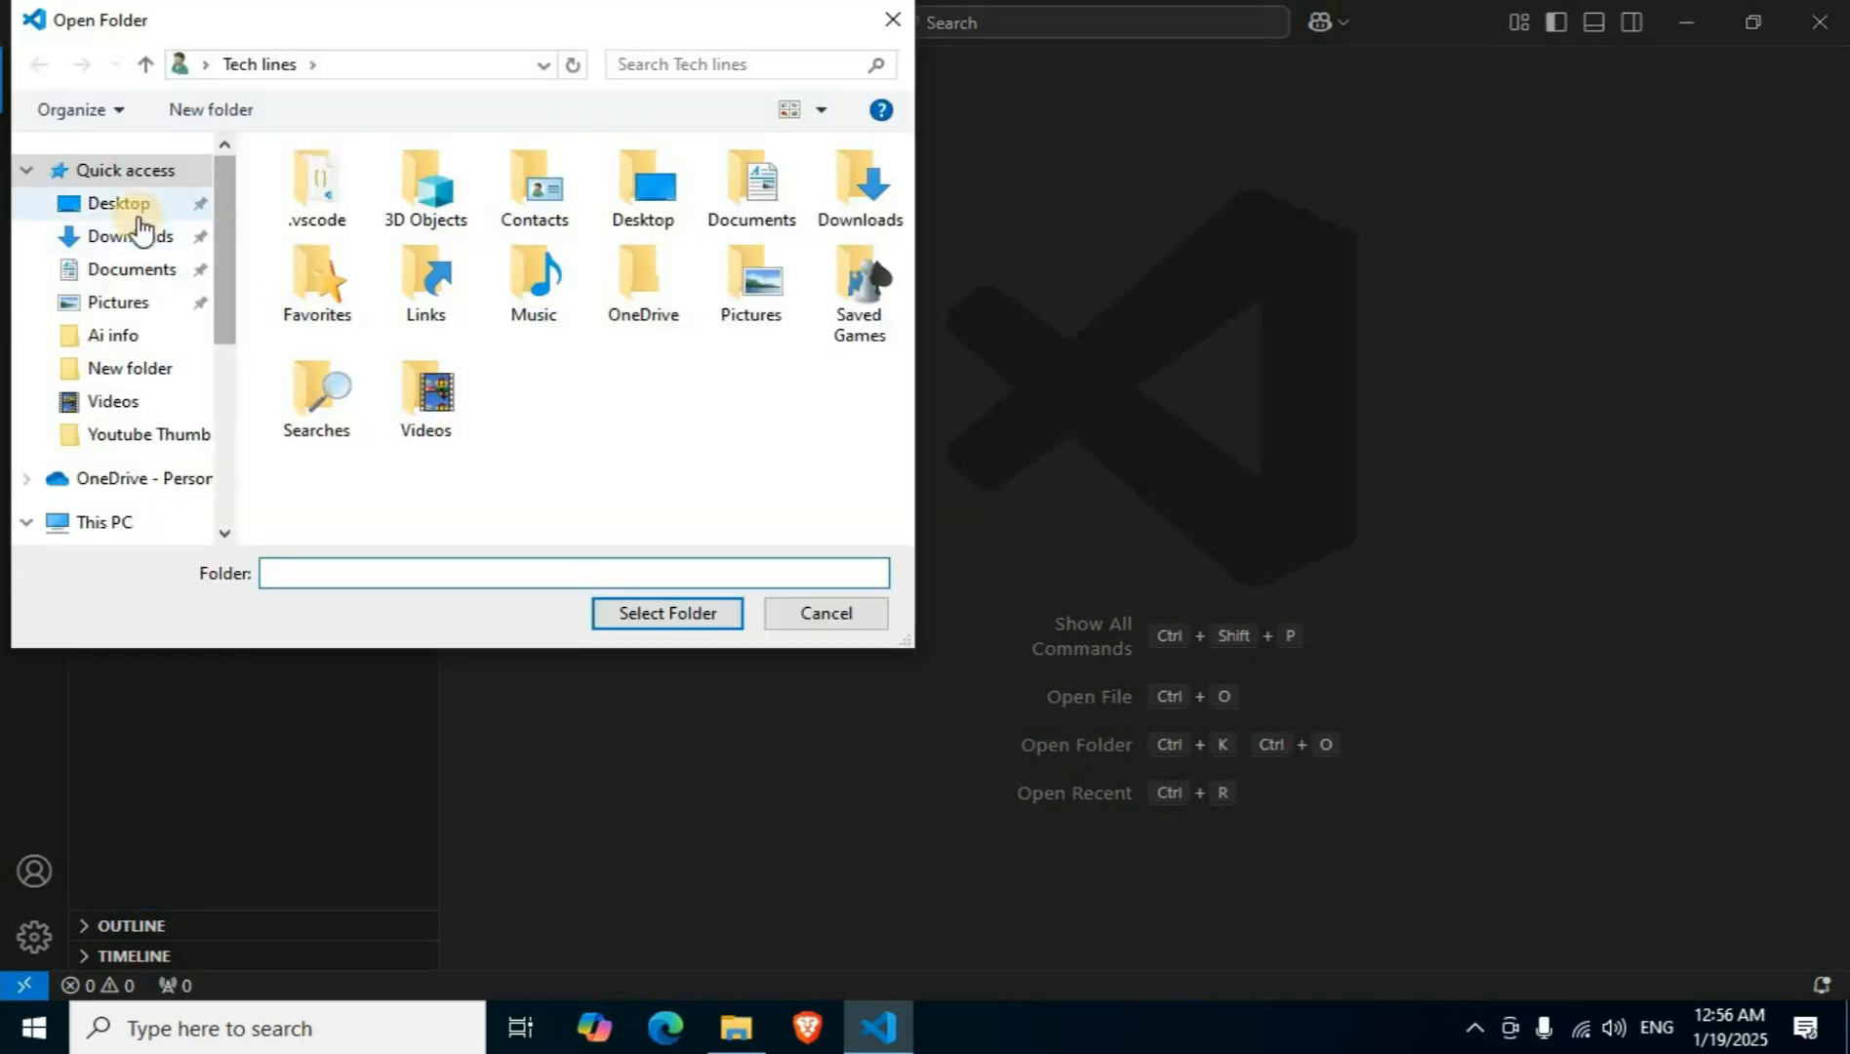
click(119, 203)
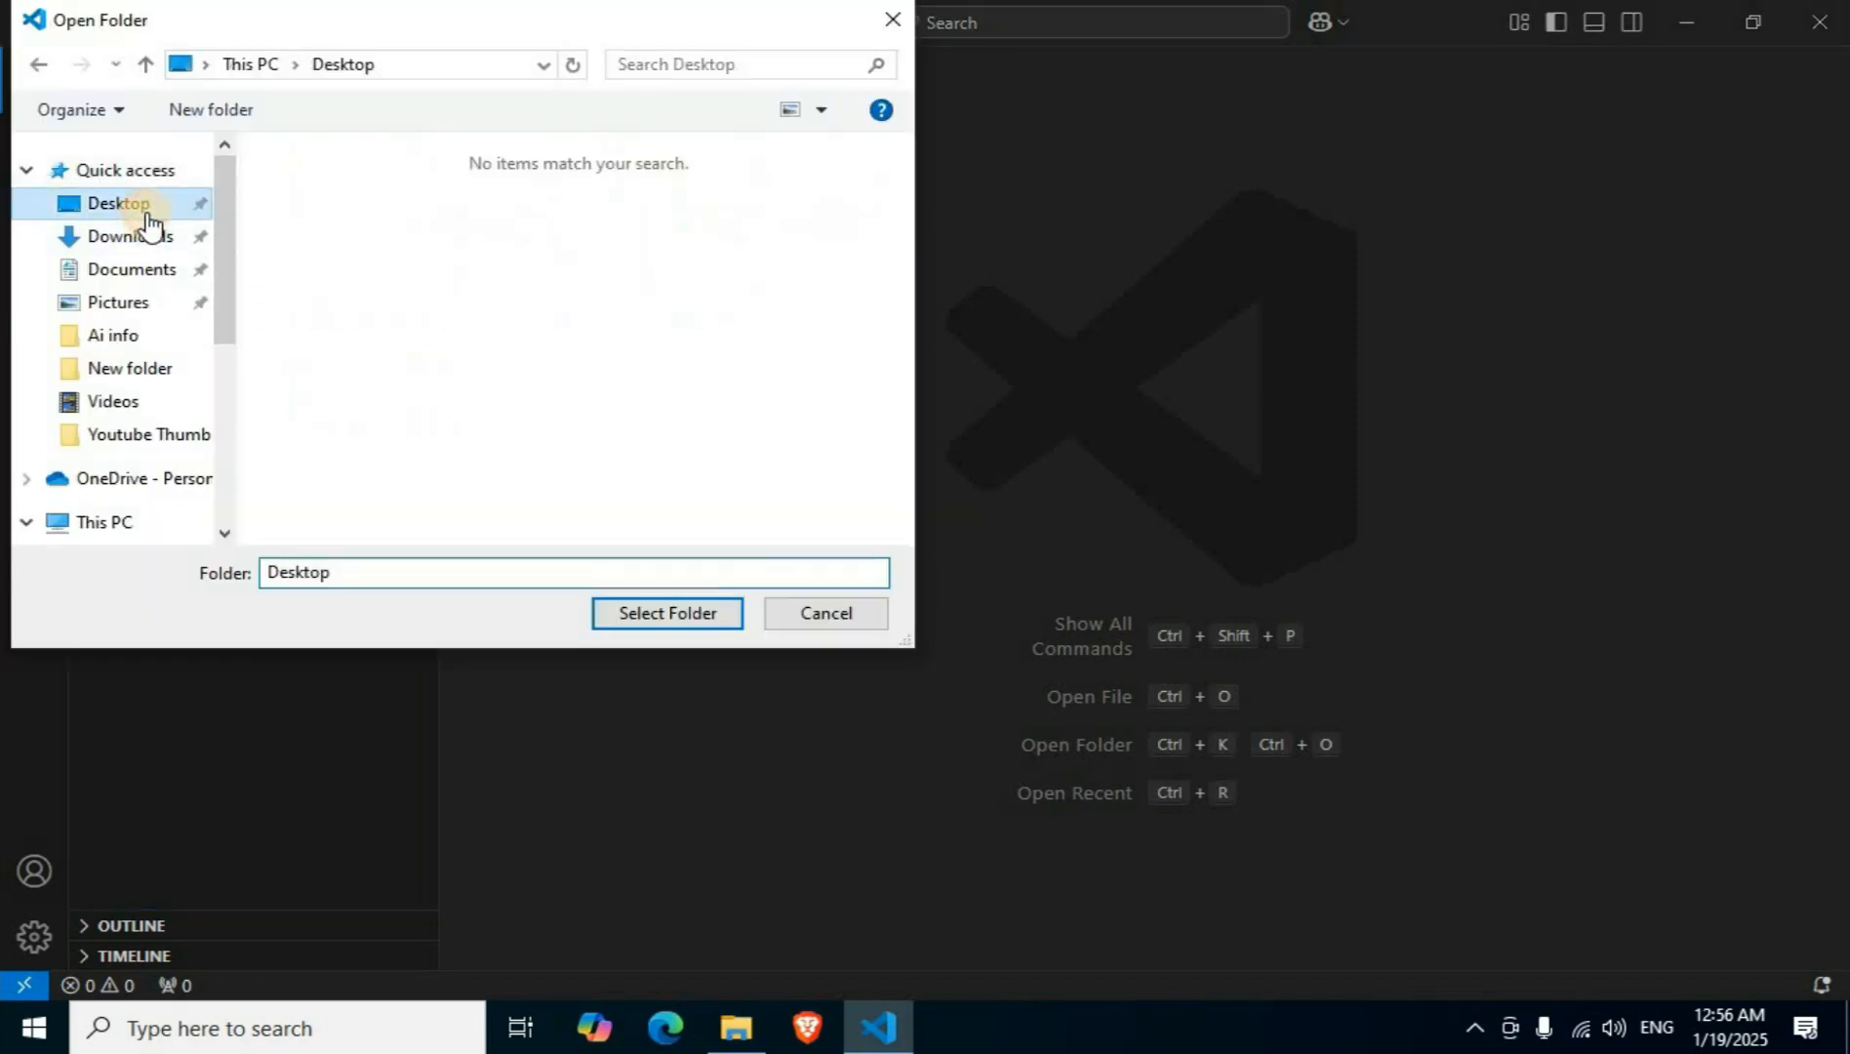
right_click(519, 320)
mouse_move(627, 615)
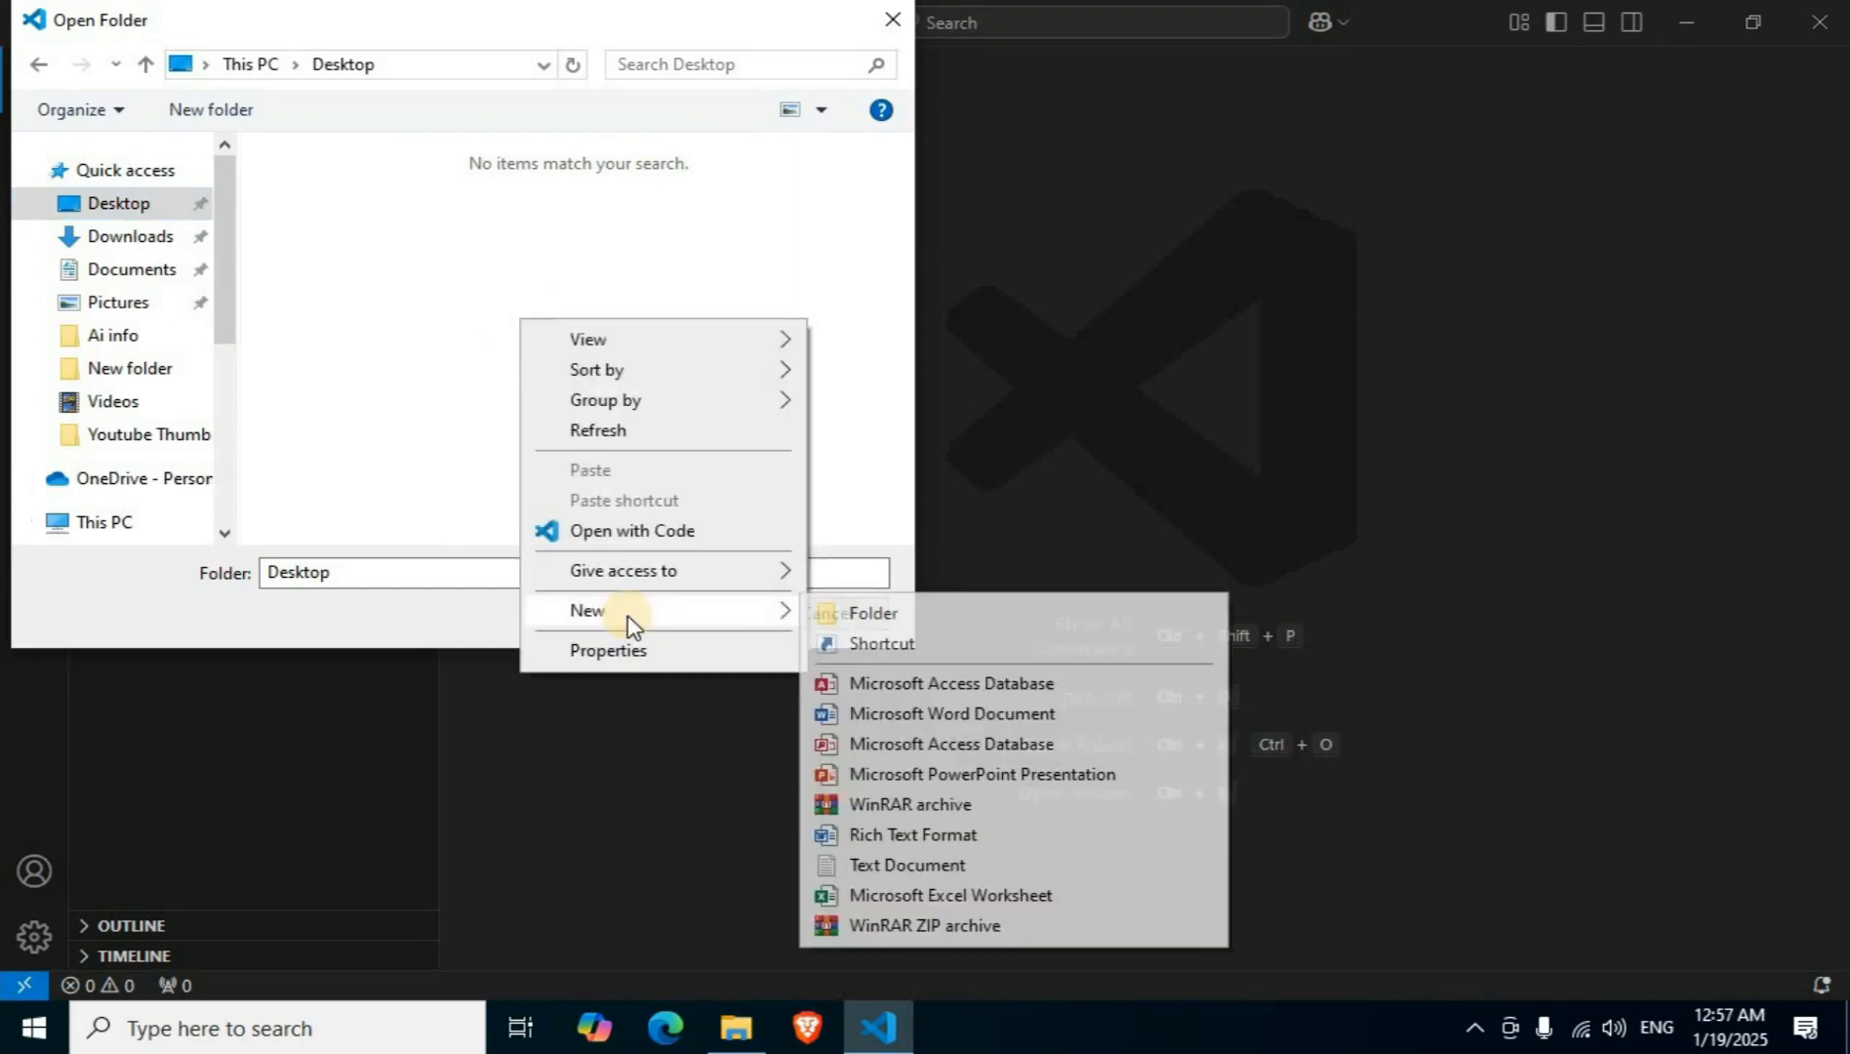
click(915, 617)
key(BackSpace)
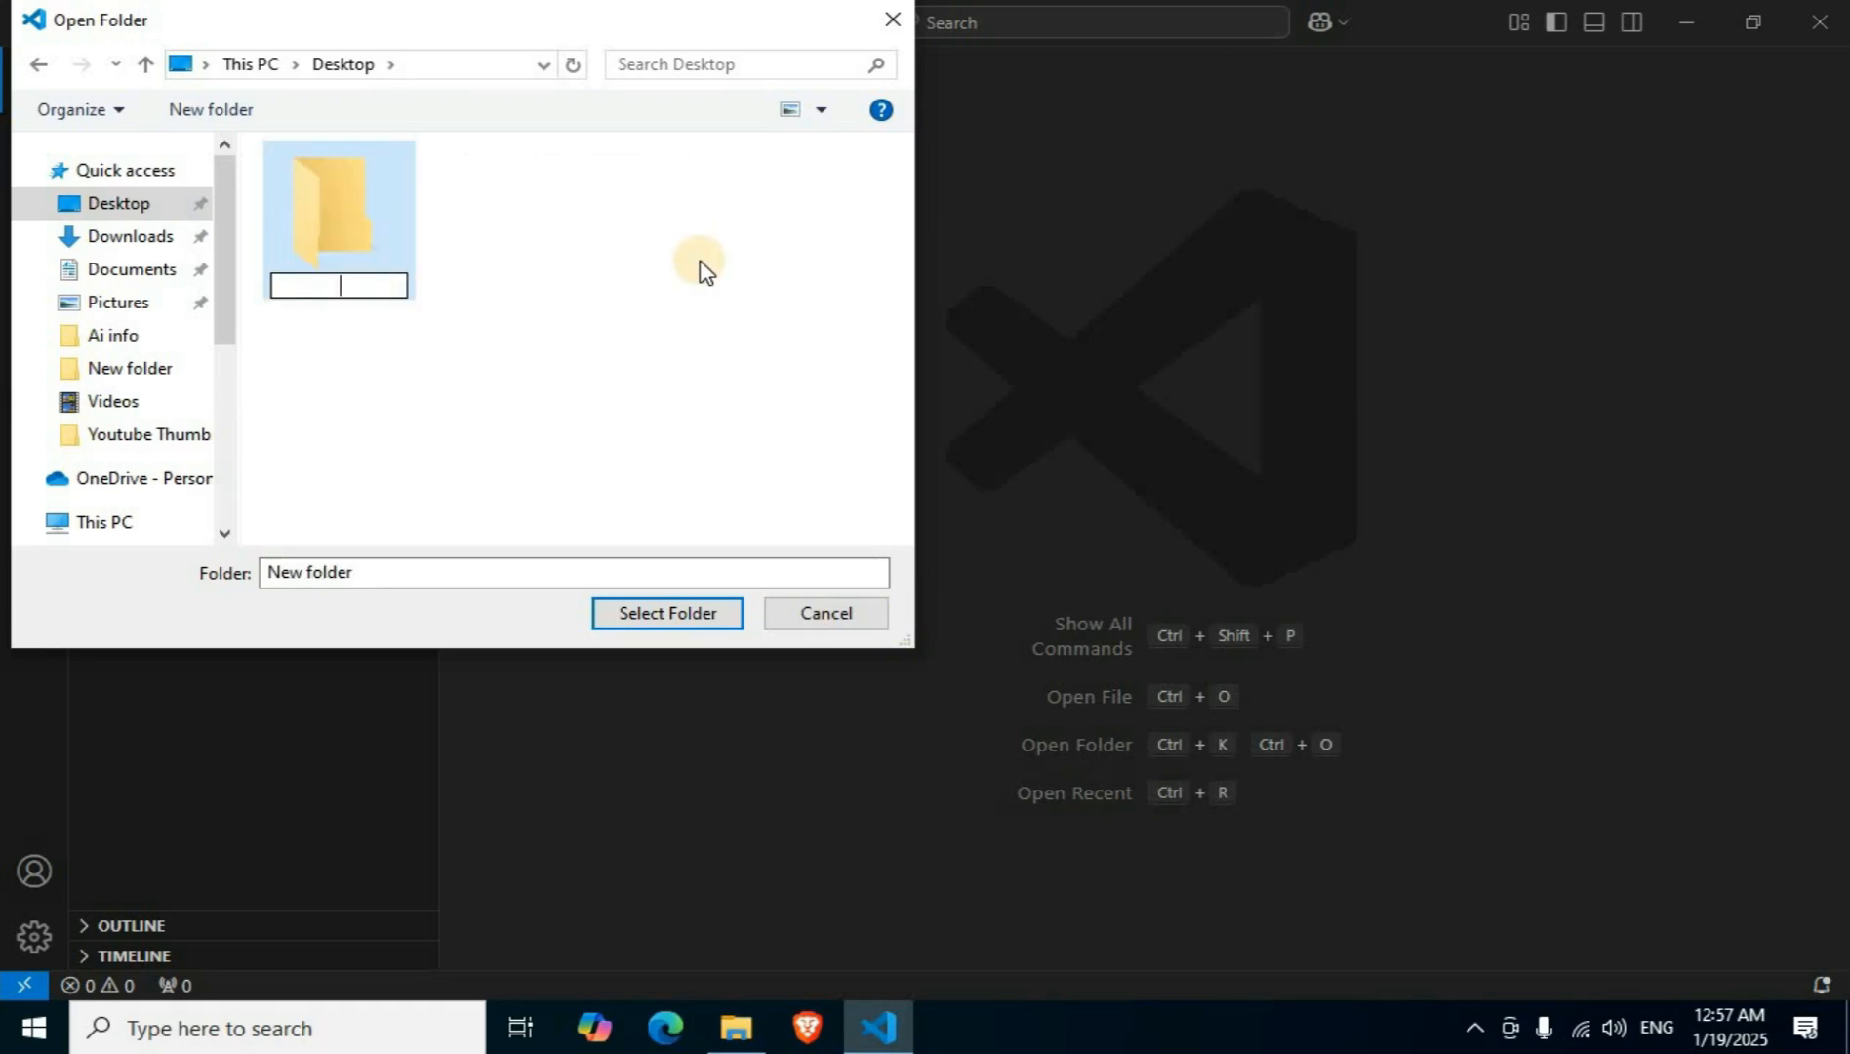
text(C C++ files)
key(Return)
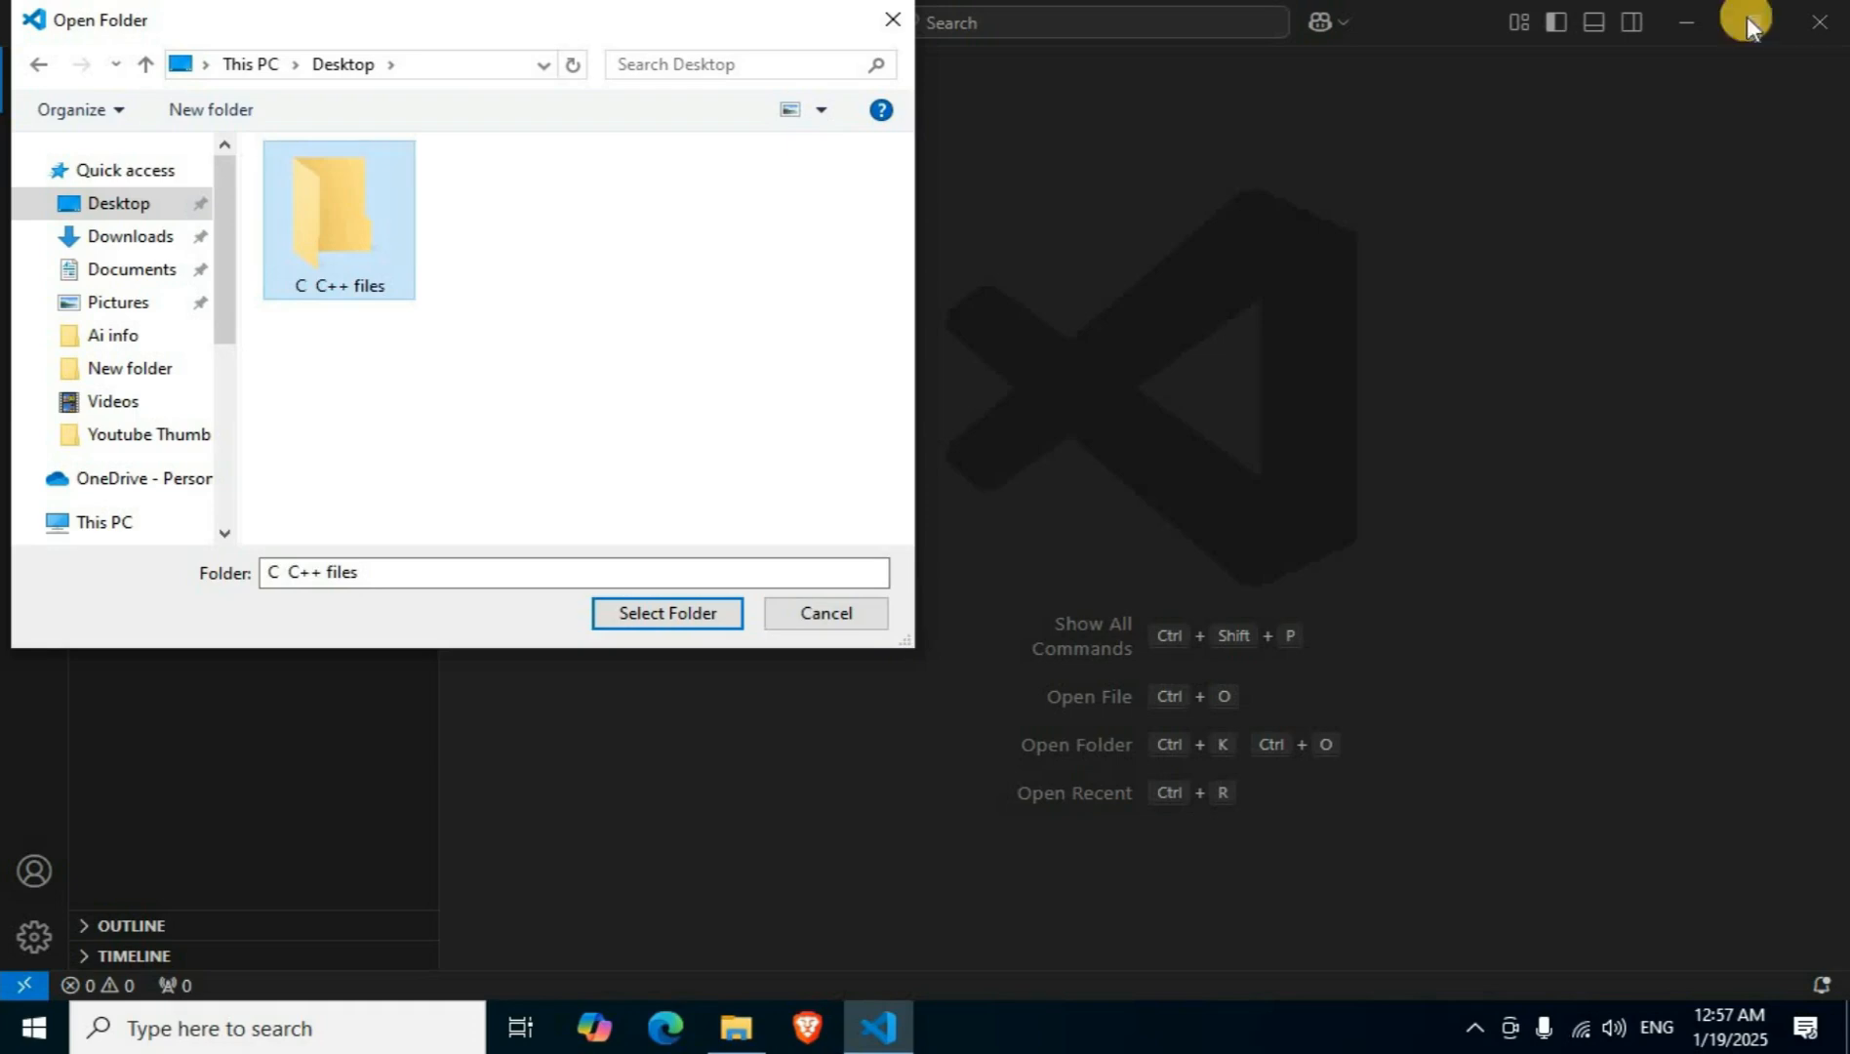
Open the "C C++ files" folder as the workspace, trust its authors, and close the Welcome page.
click(674, 615)
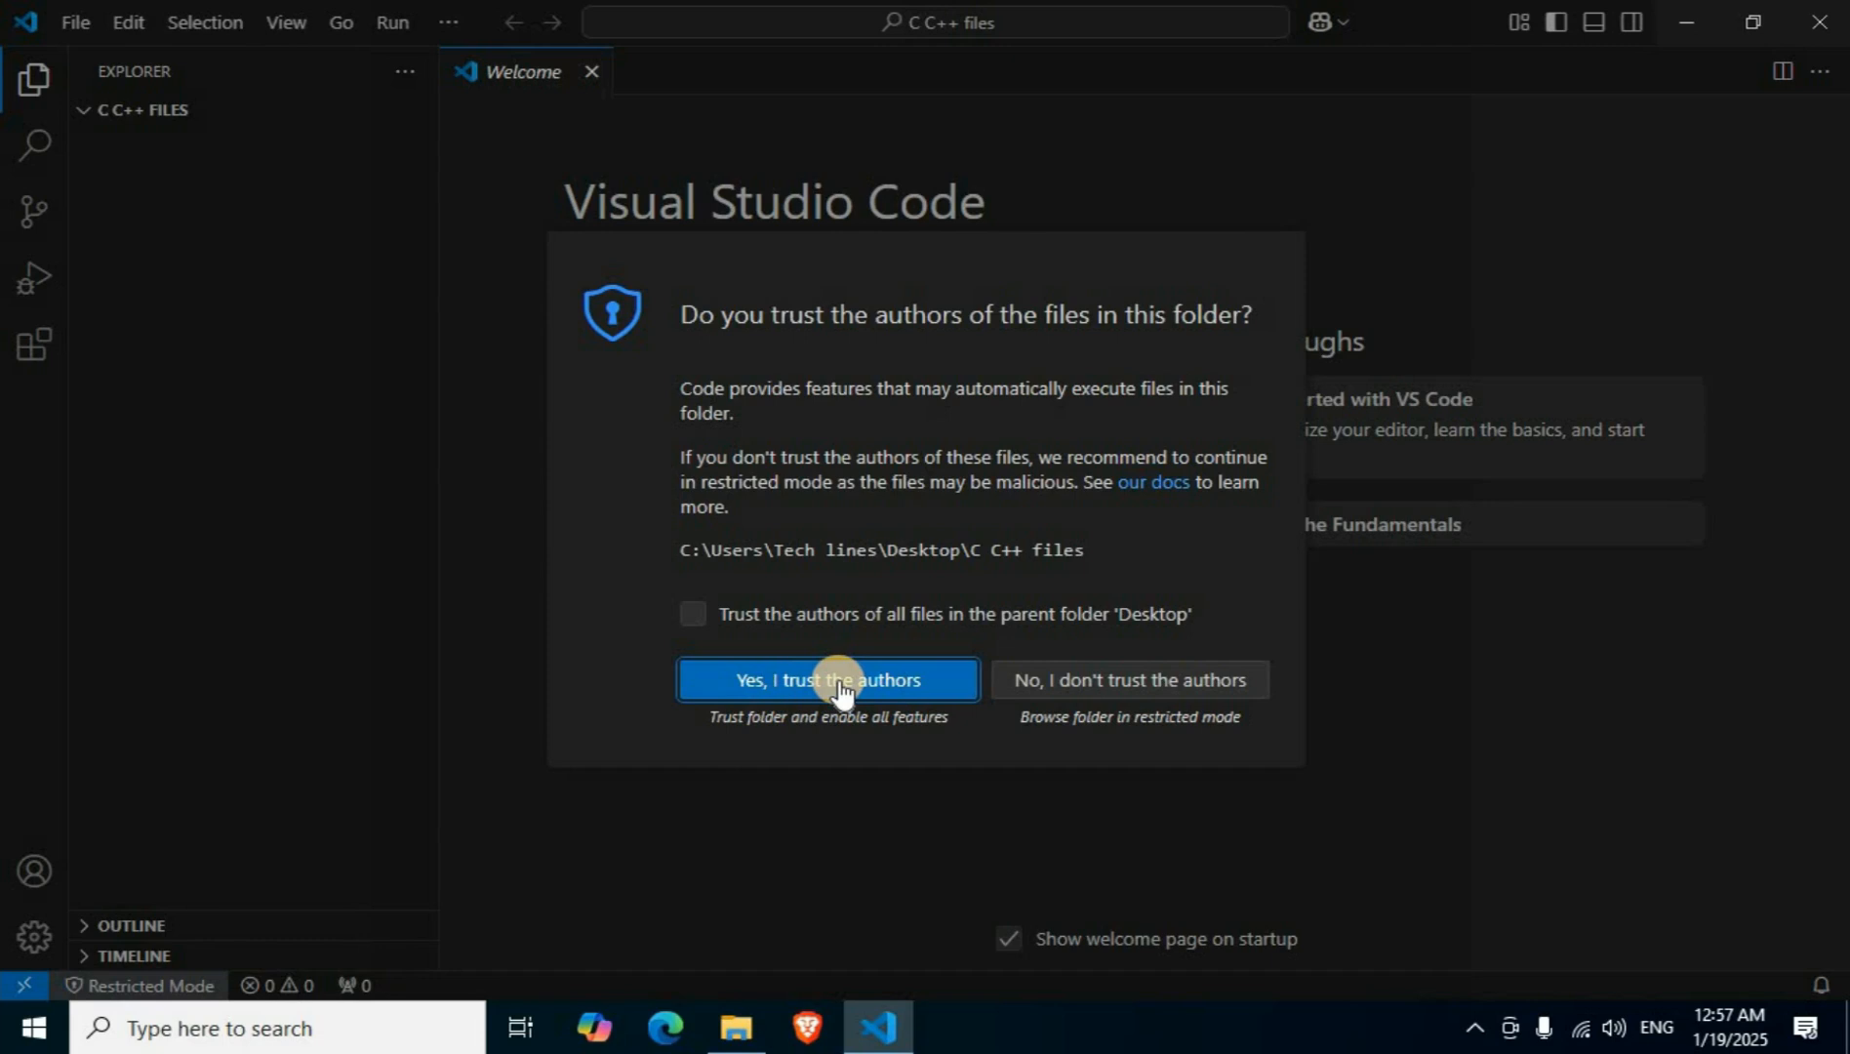
click(840, 688)
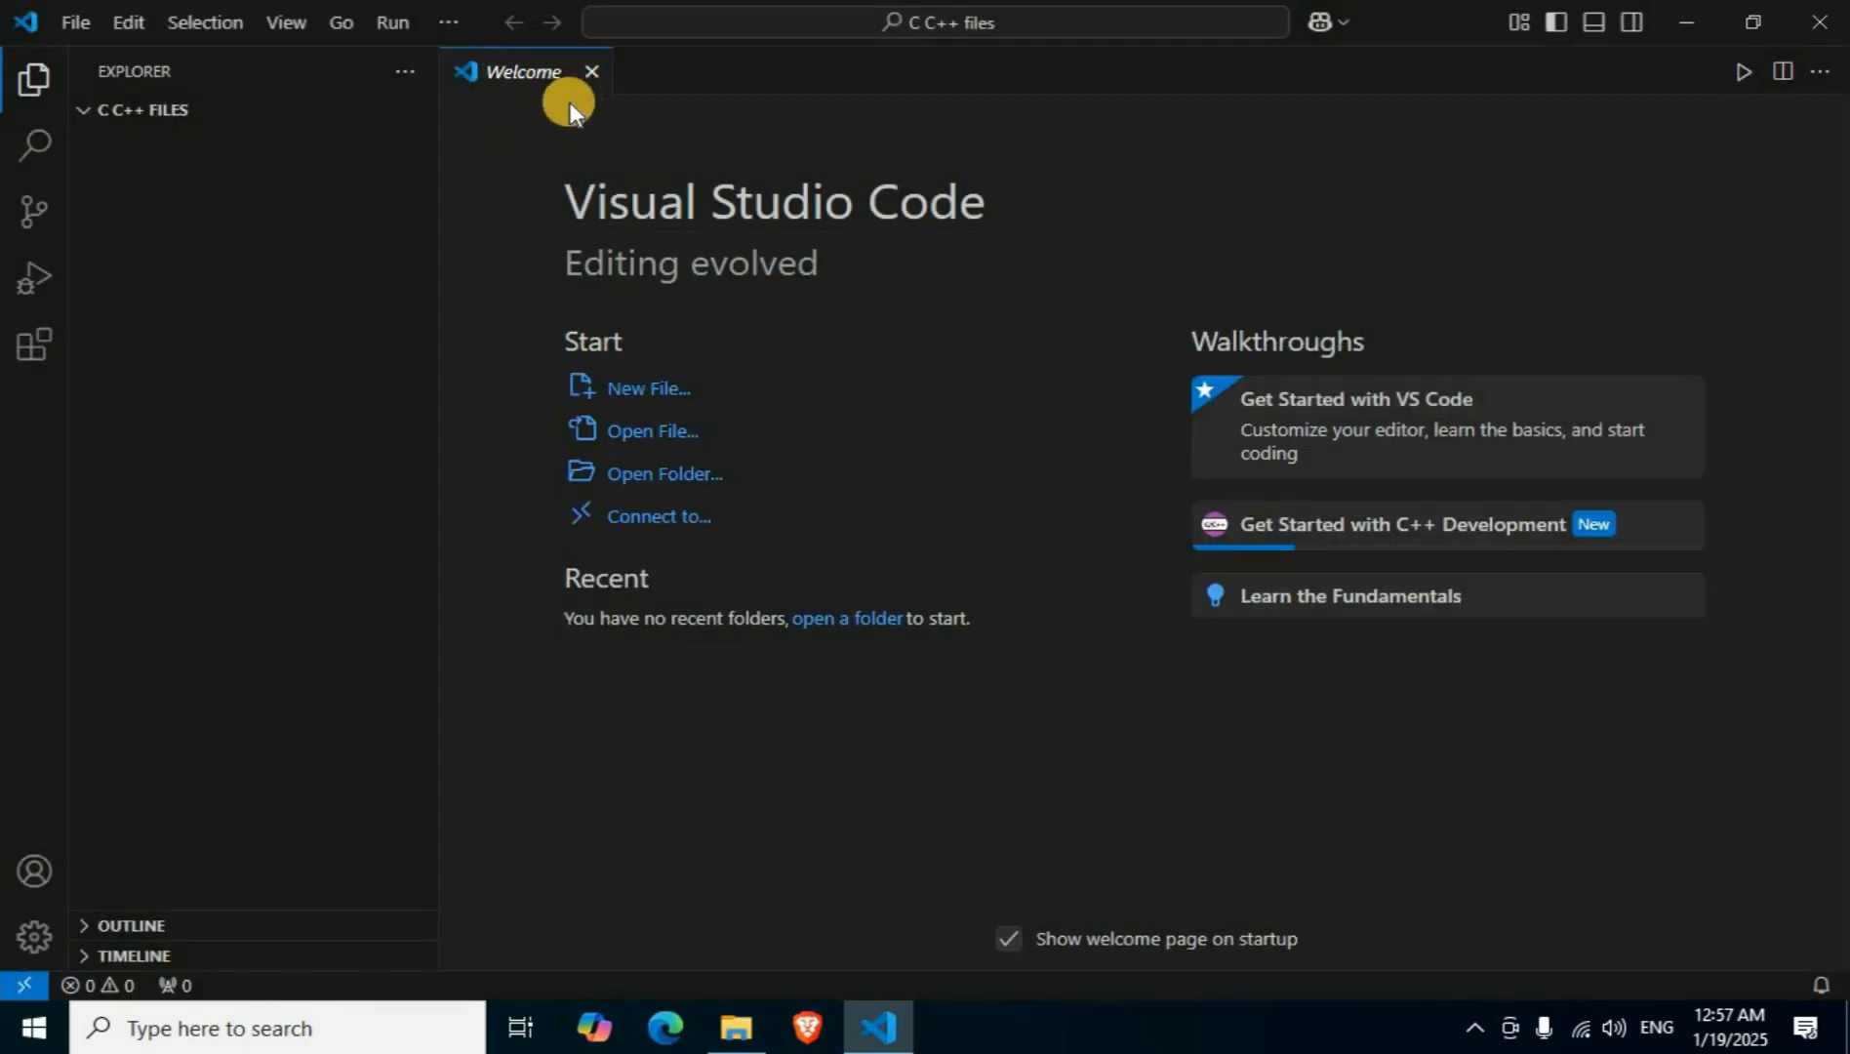
click(592, 71)
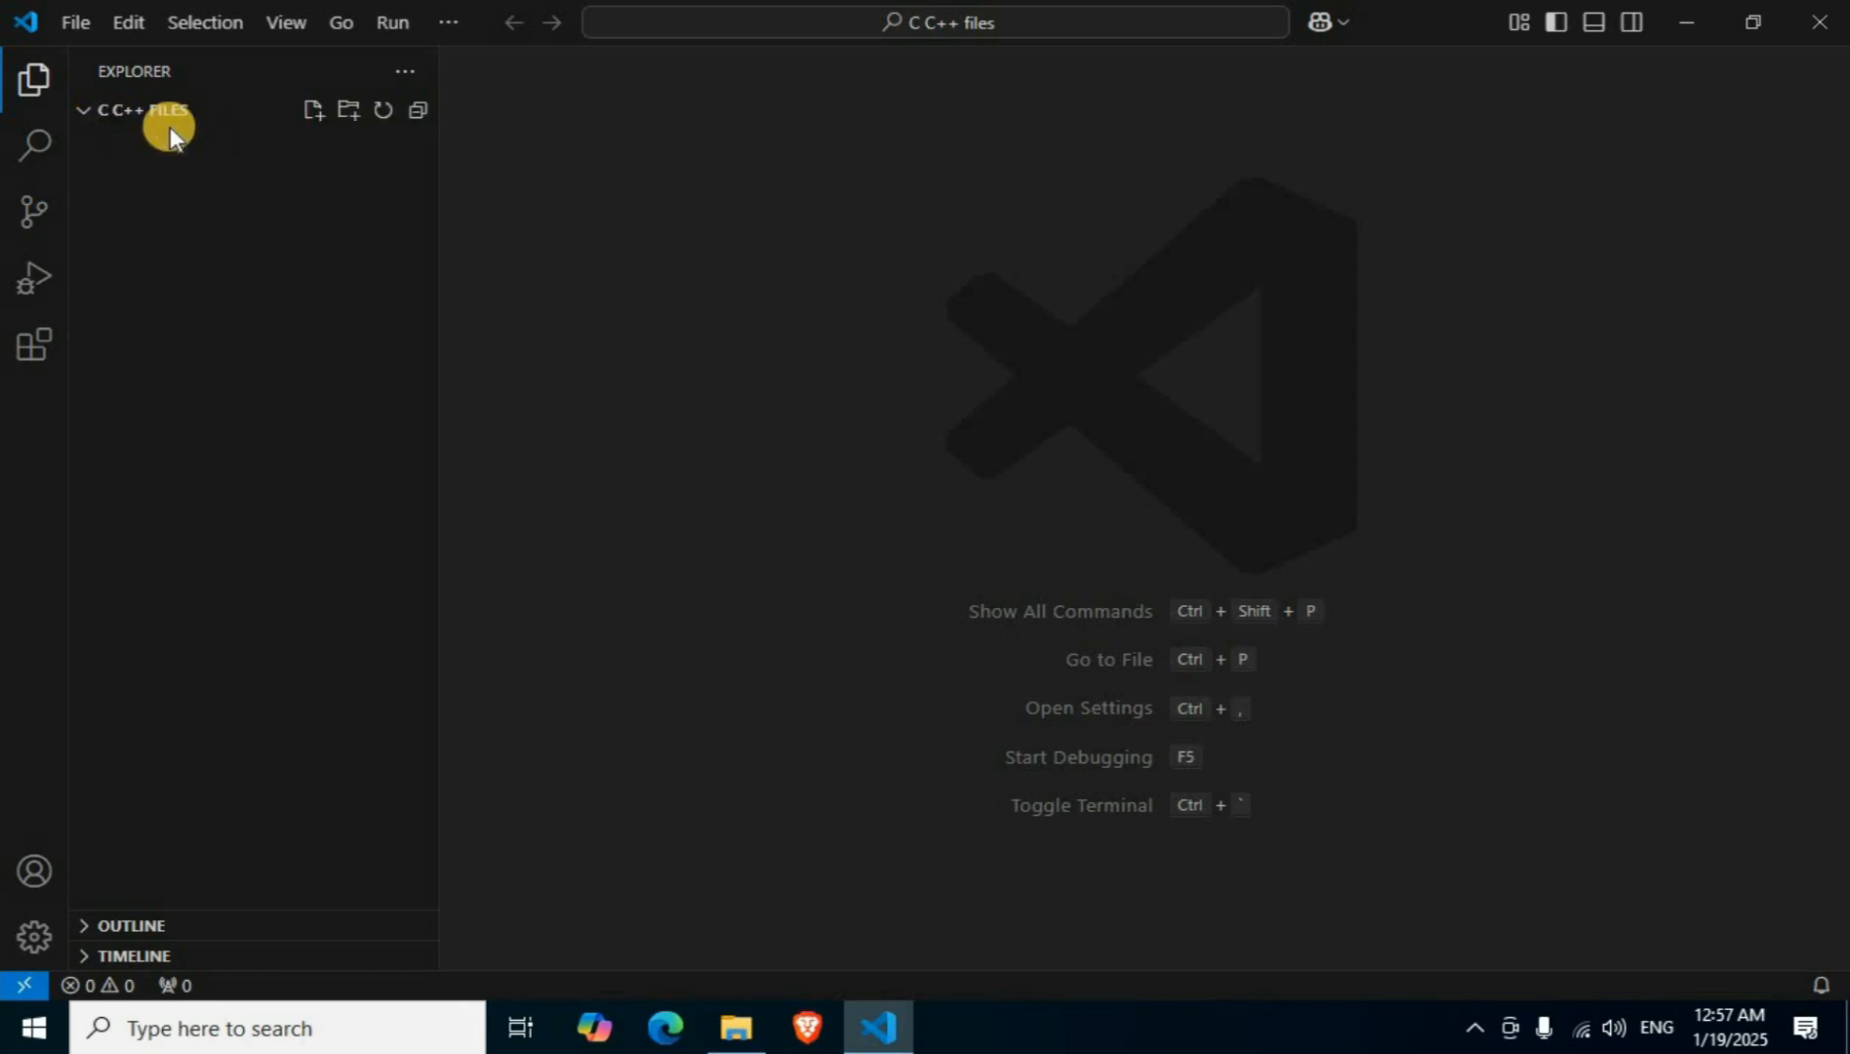
Create the file chary.cpp in the workspace folder and paste in the C++ program that prints "Hello World, Chary Tech info".
click(314, 111)
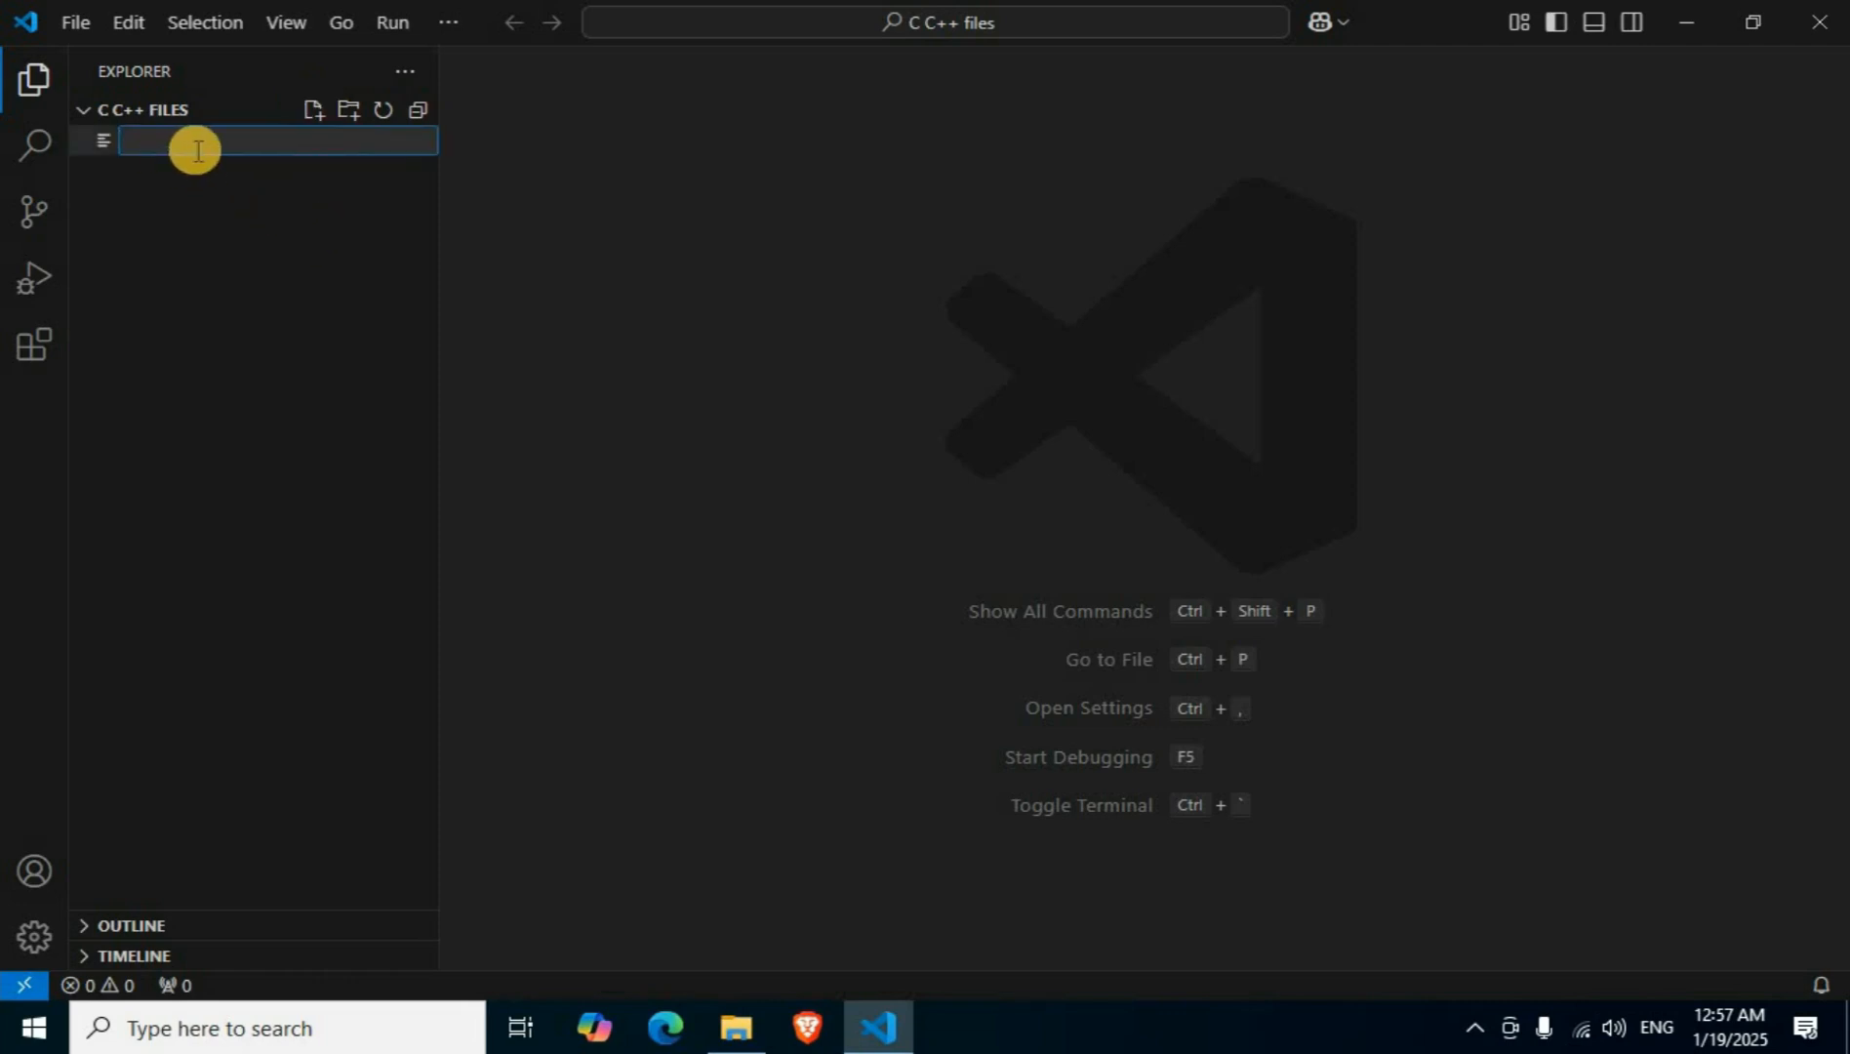
text(chary.)
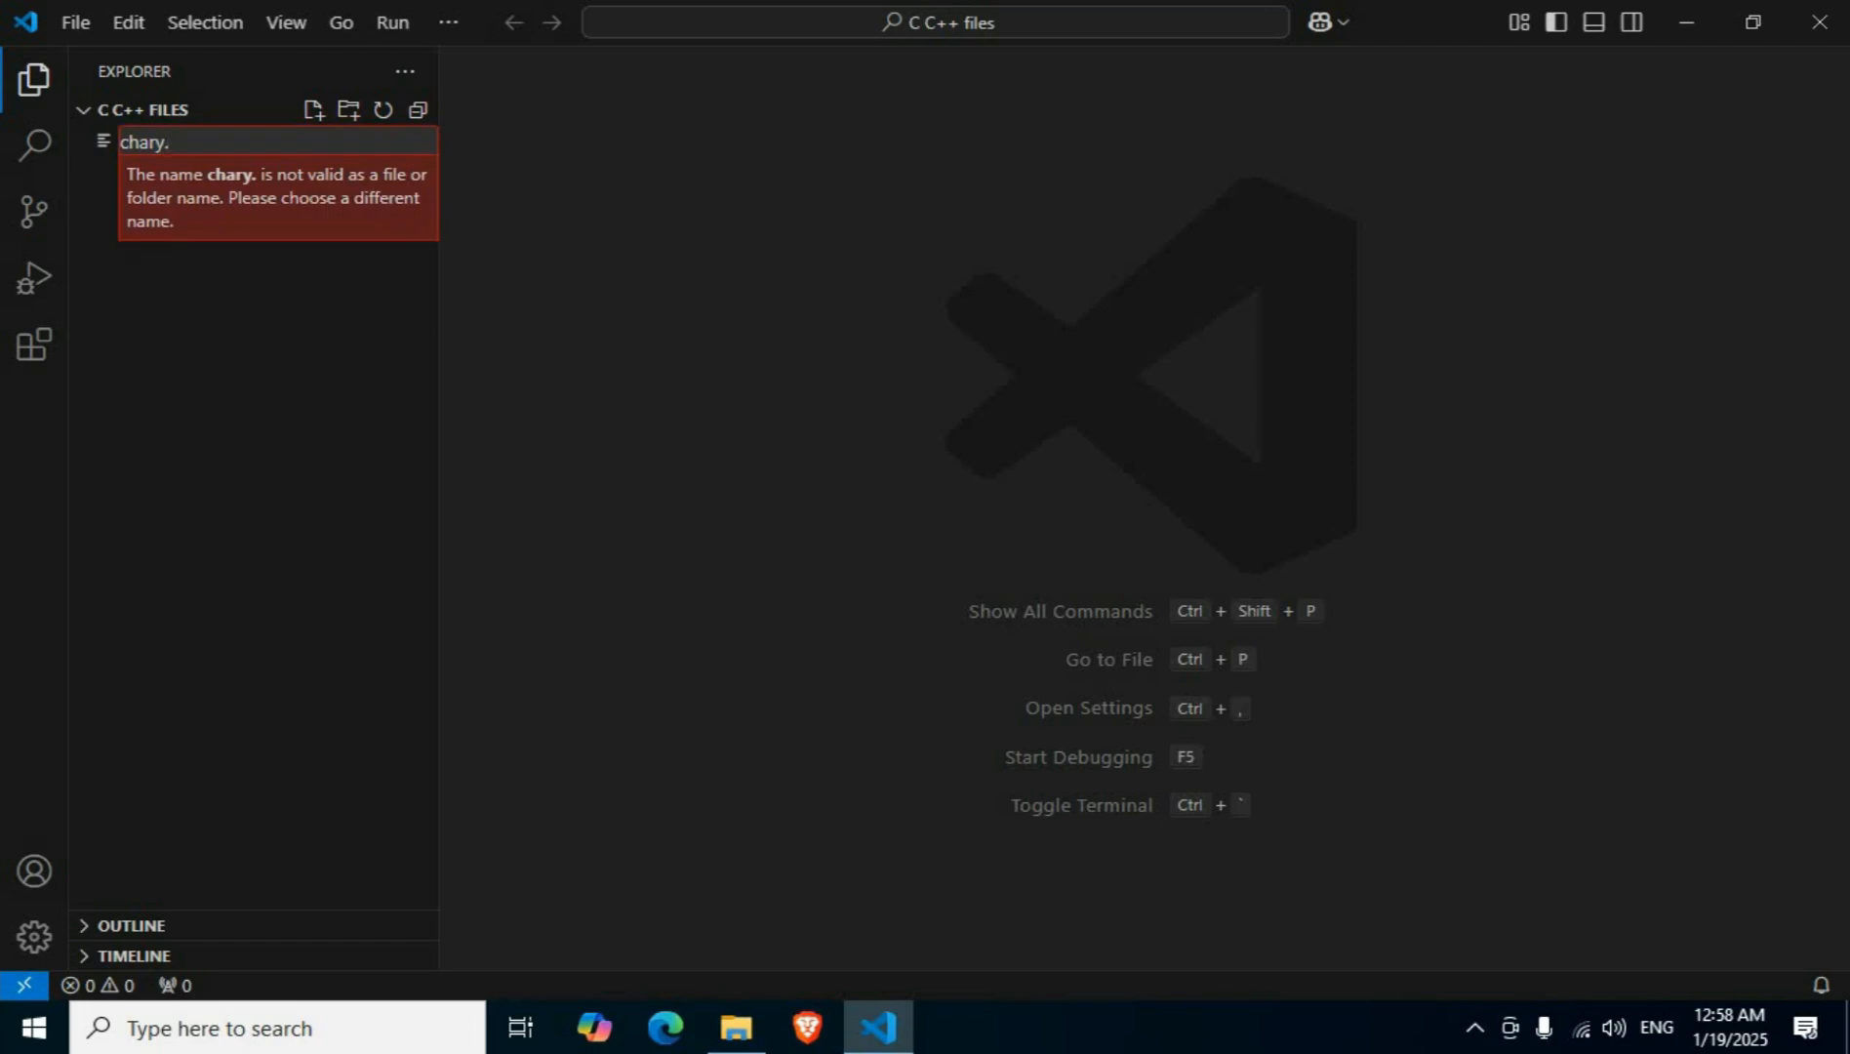
text(cpp)
key(Return)
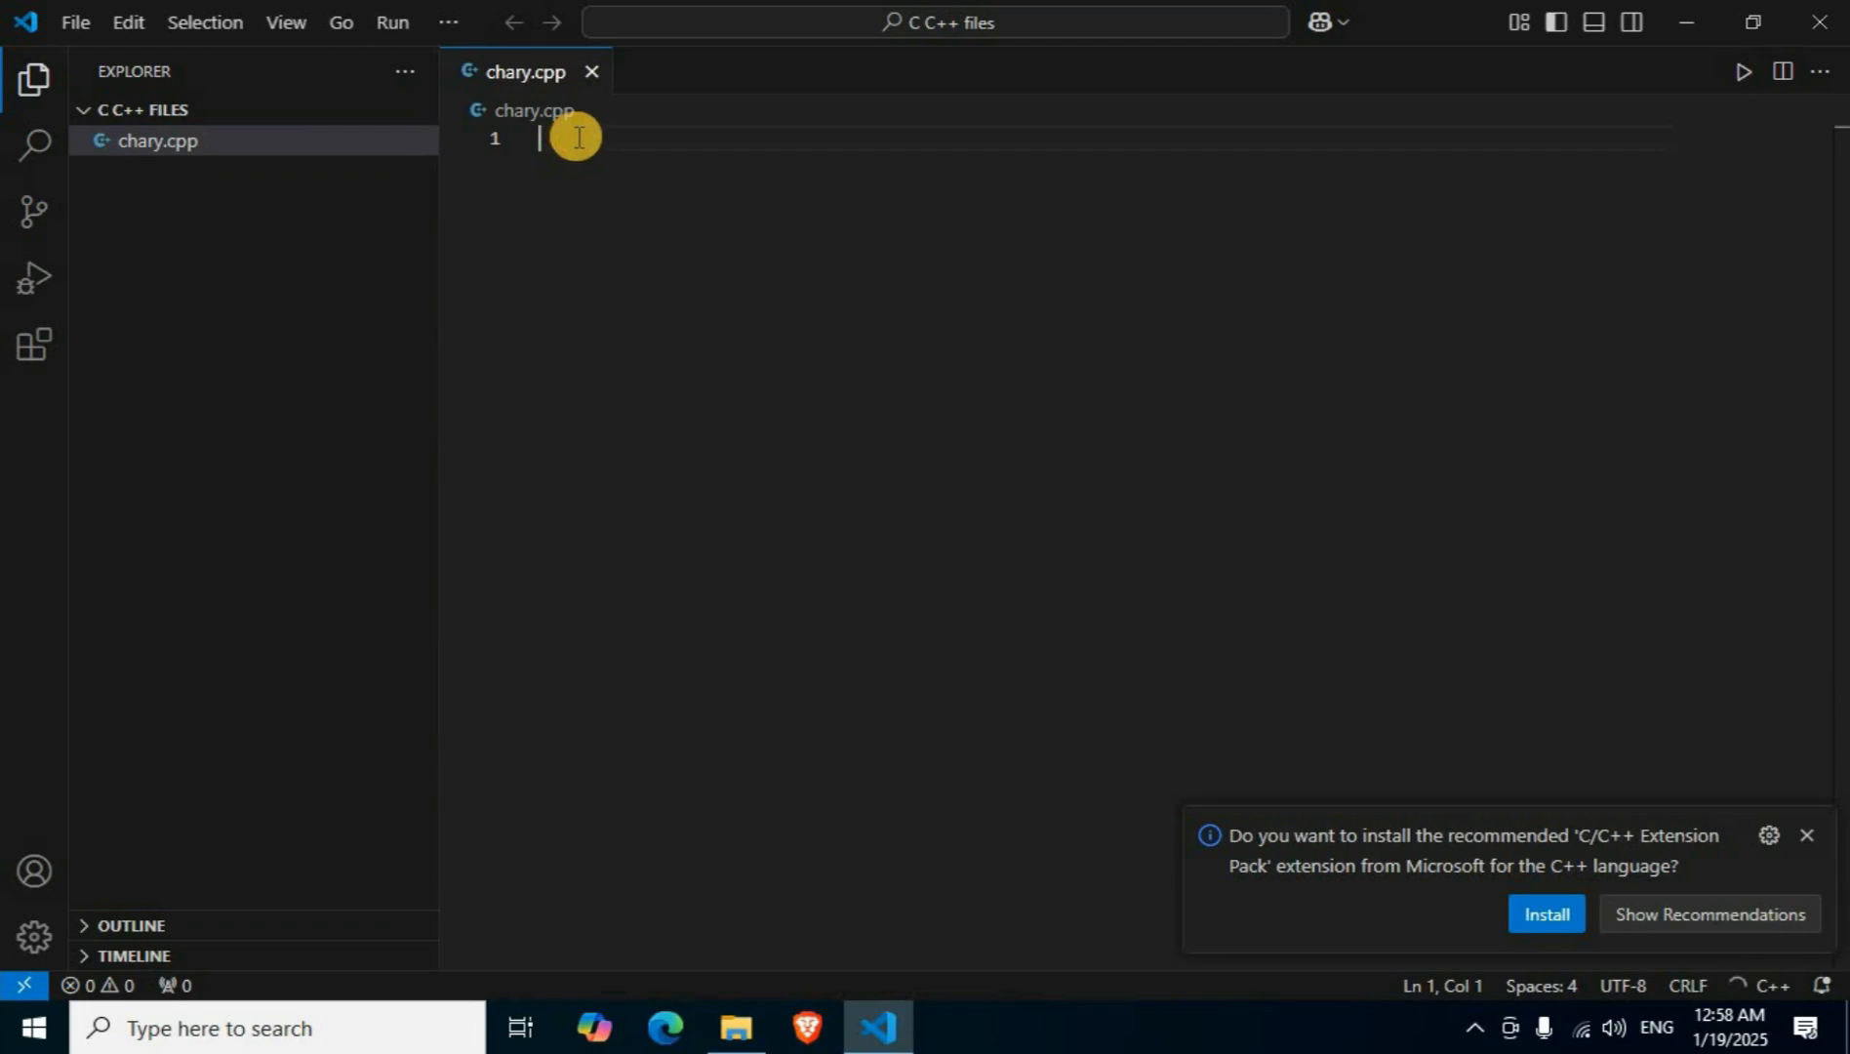
text(#include <iostream> using namespace std; int main() {     cout << "Hello World, Chary Tech info";     return 0; })
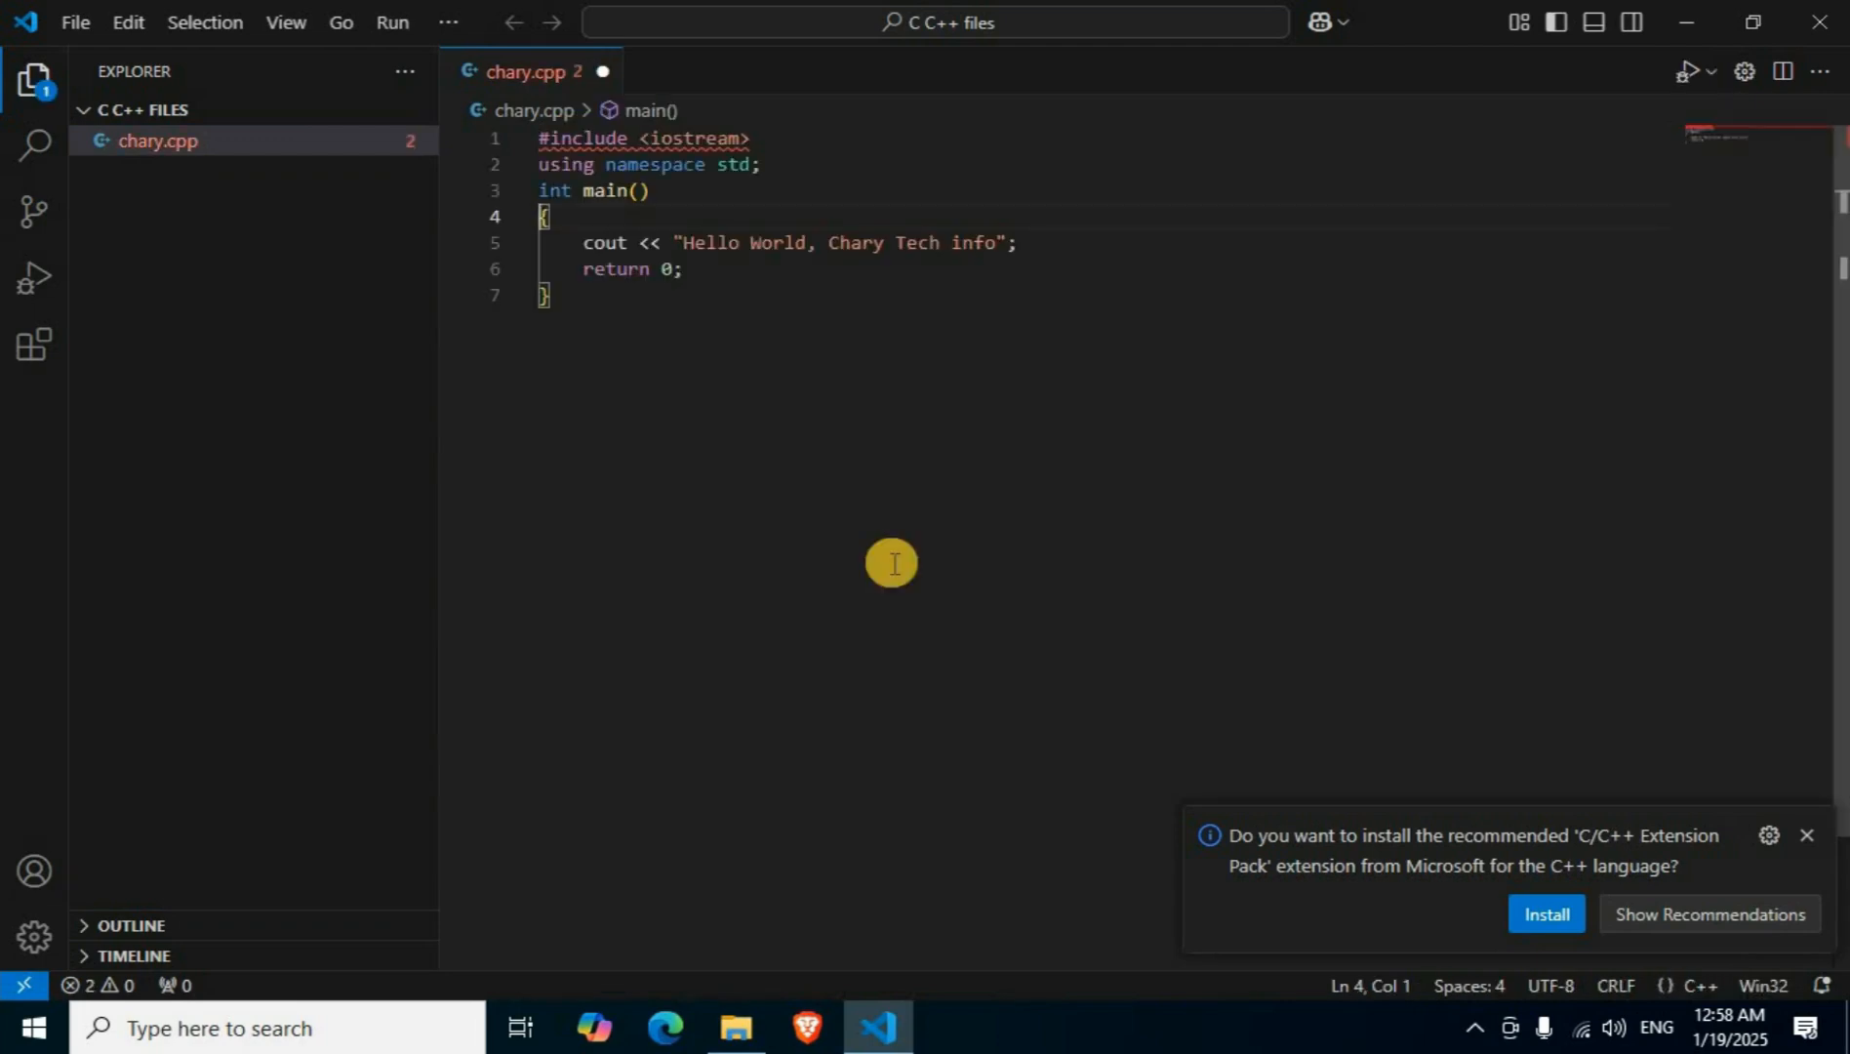
Compile and run chary.cpp with the Run Code command.
click(1681, 72)
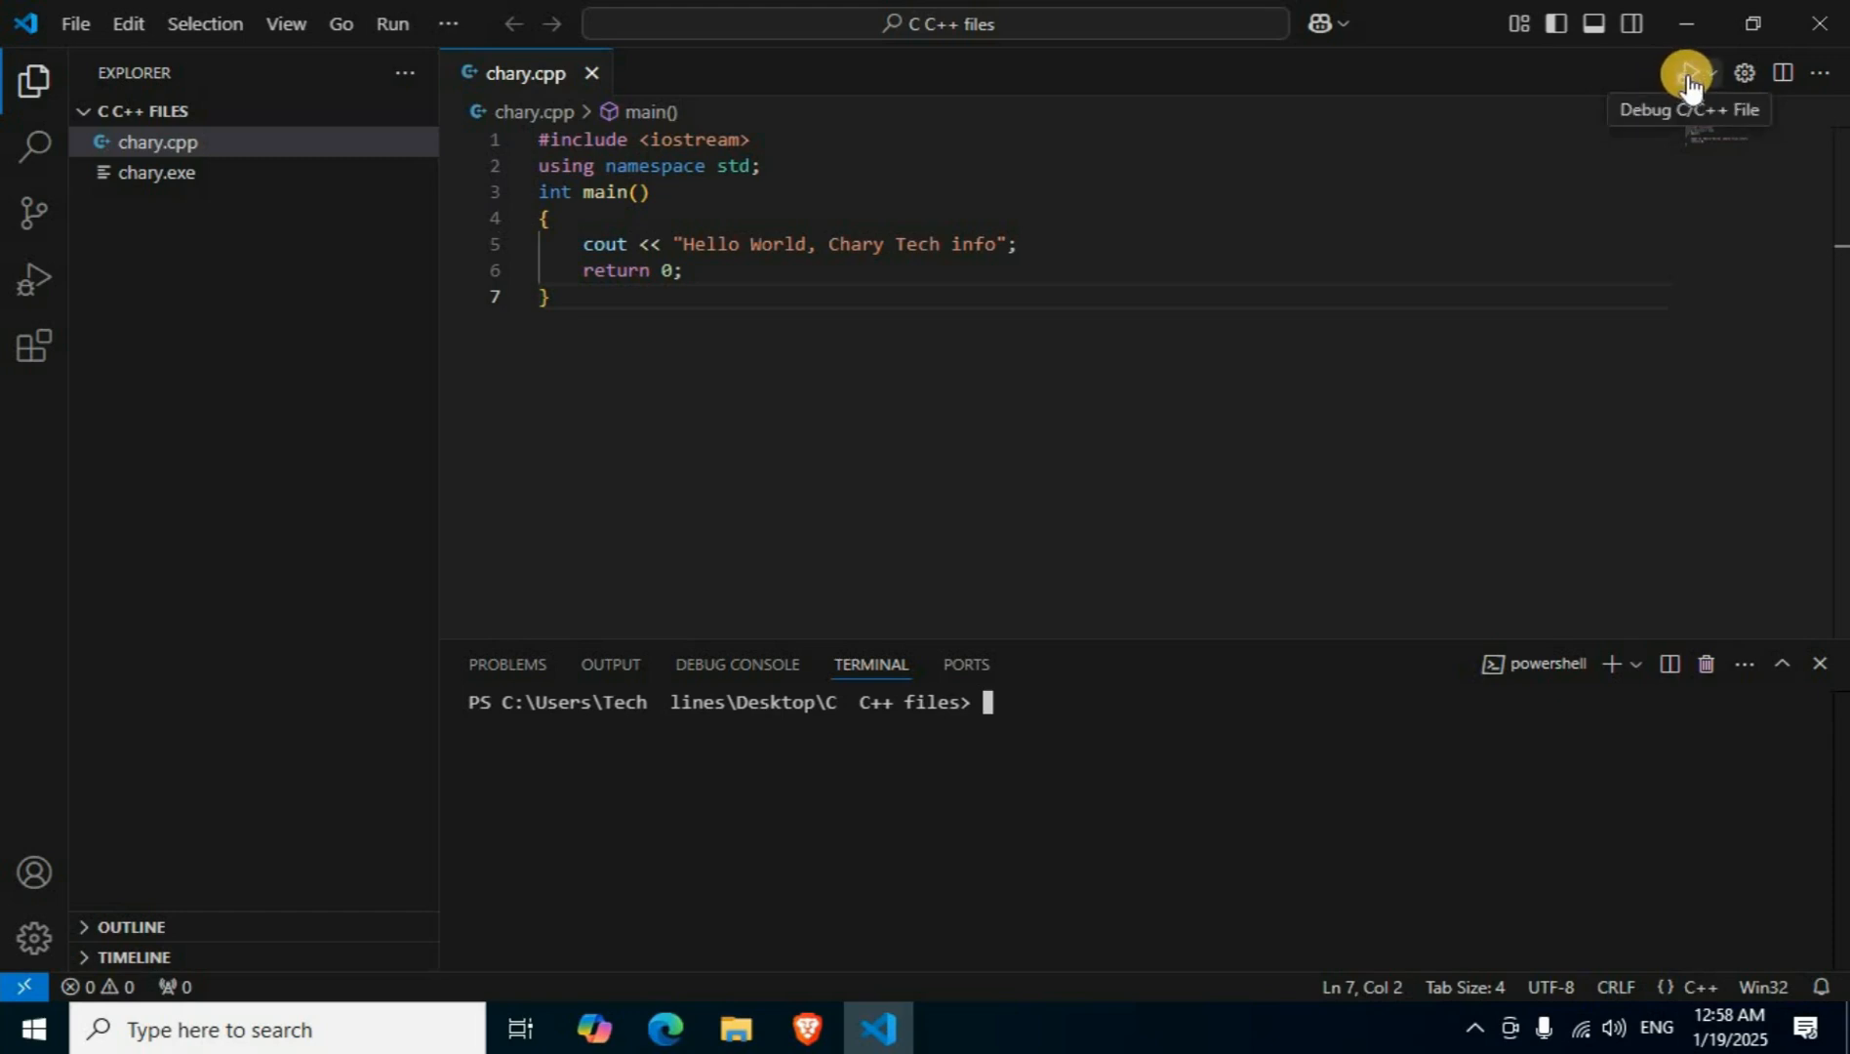
click(1711, 73)
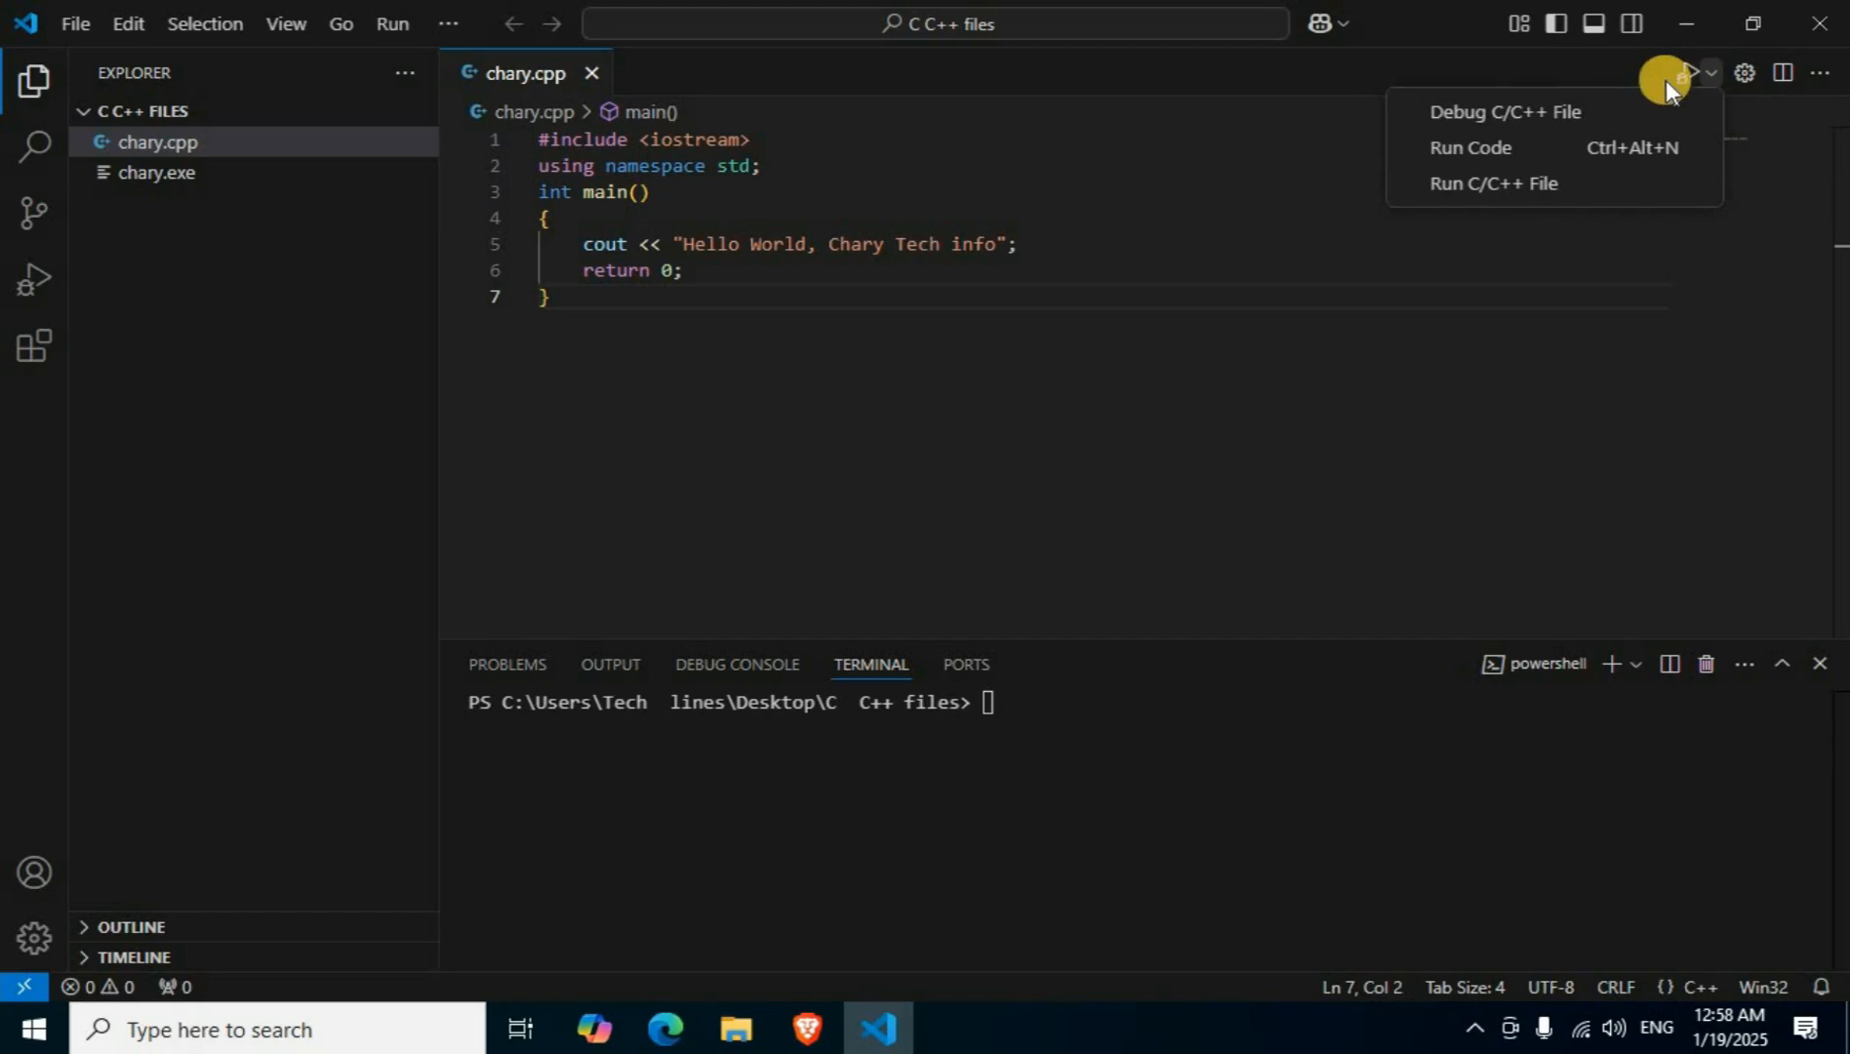
click(1532, 147)
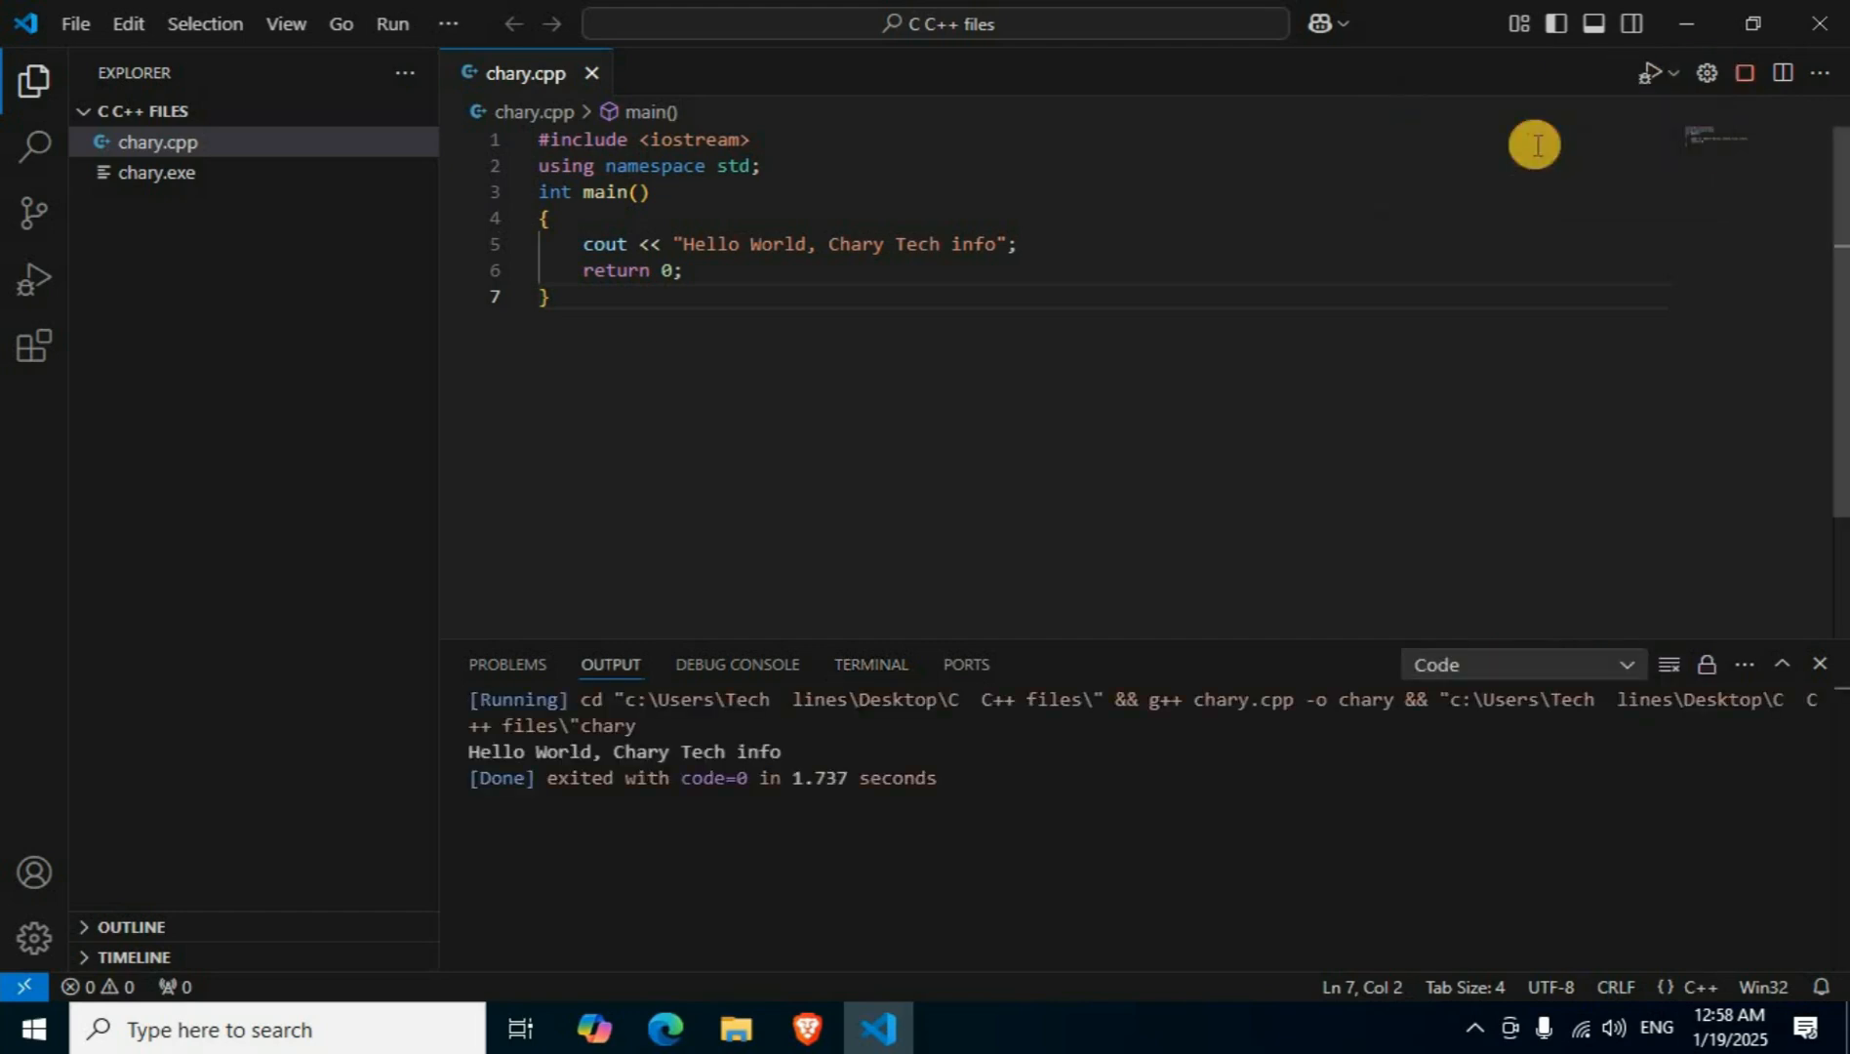